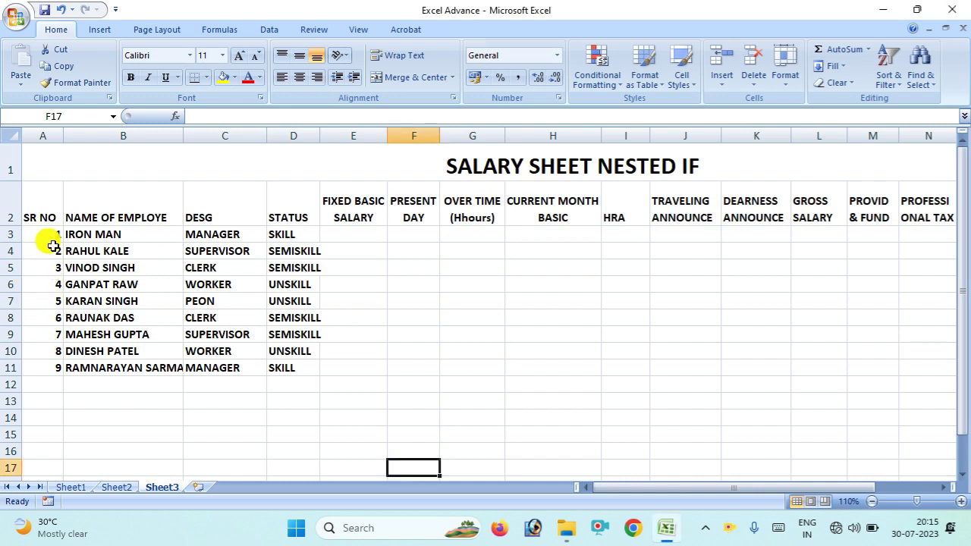
Clear all contents from the old serial numbers in A4:A11.
left_click_drag(43, 227, 47, 368)
left_click(44, 298)
left_click_drag(44, 251, 47, 368)
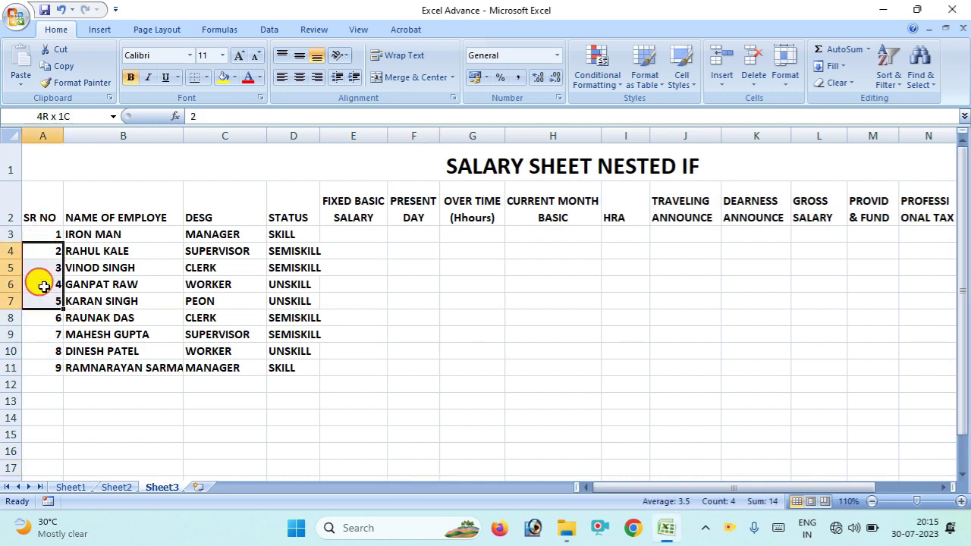
left_click(842, 84)
left_click(844, 97)
left_click(348, 429)
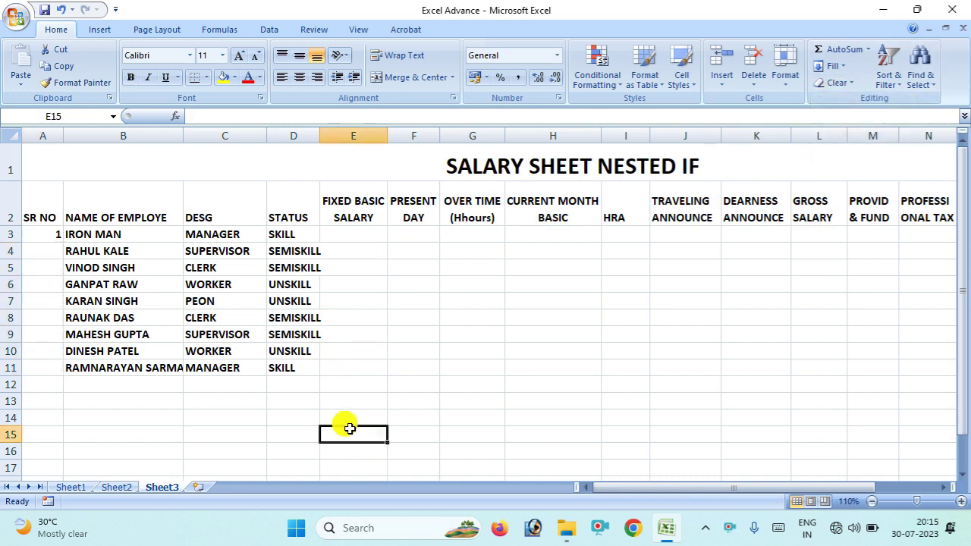
Drag A3's fill handle down to A11 to fill the series 1 to 9.
left_click(54, 237)
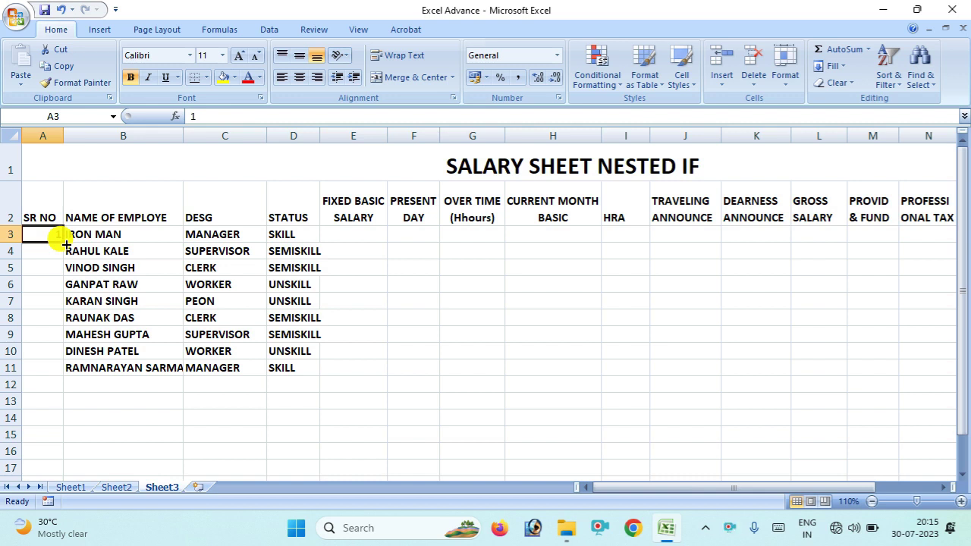
left_click_drag(67, 242, 66, 370)
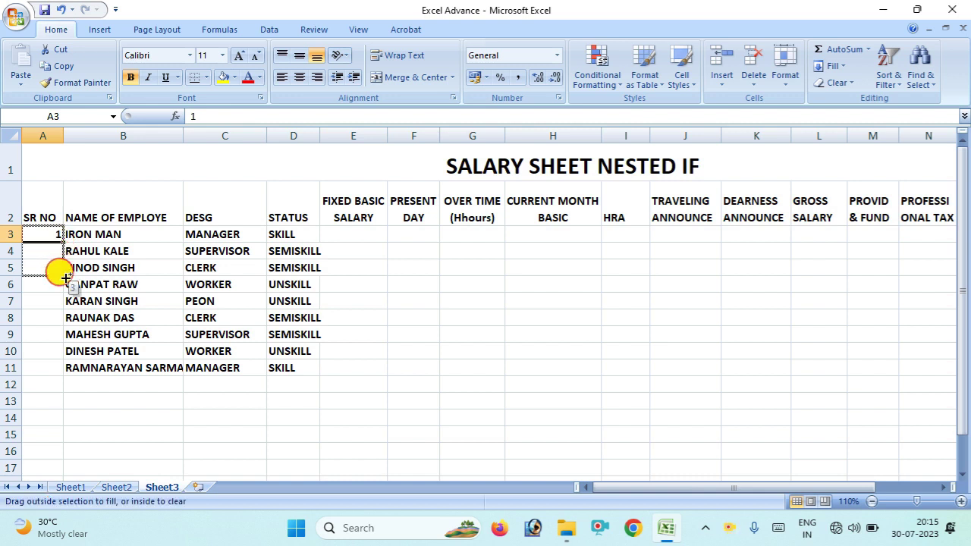
left_click_drag(66, 369, 66, 371)
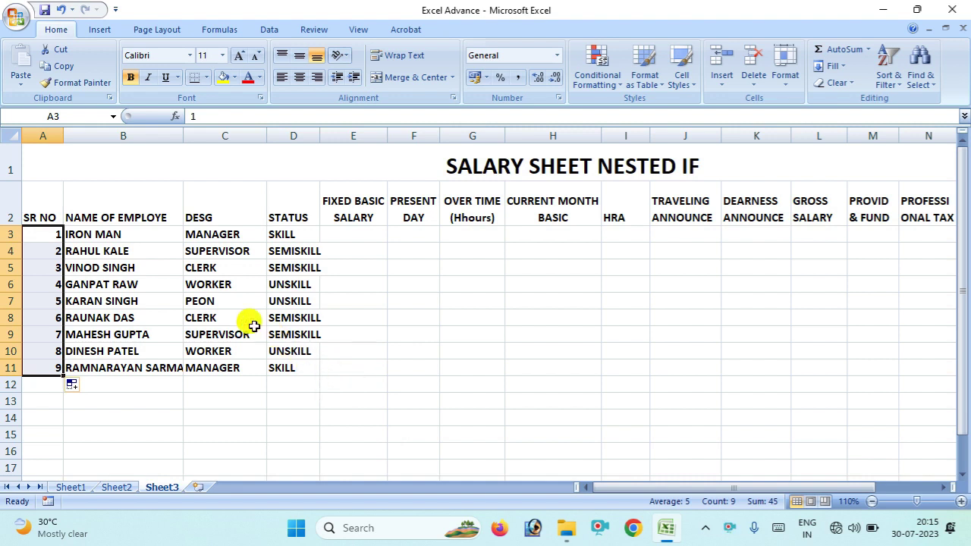
left_click(194, 411)
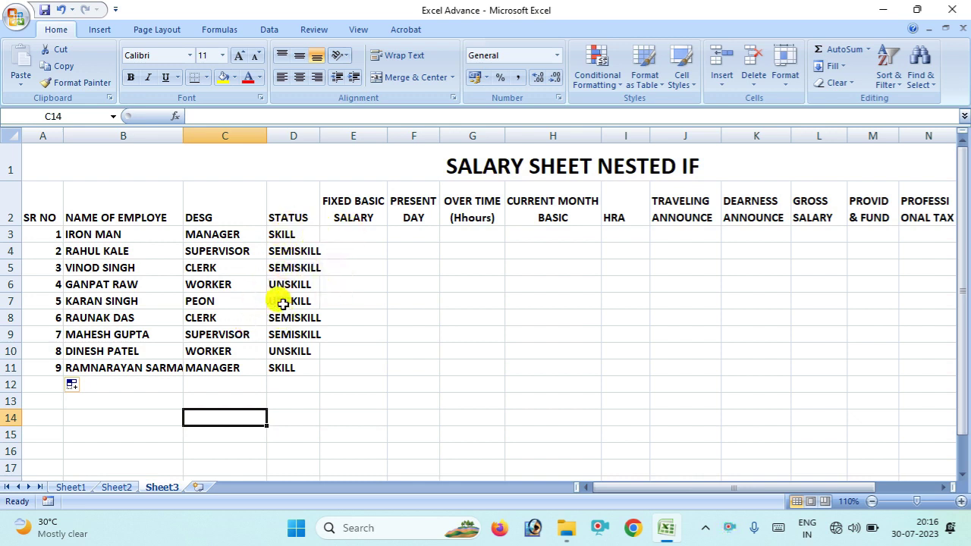
Drag the D/E column border slightly right so SEMISKILL fits in column D.
left_click_drag(320, 137, 325, 138)
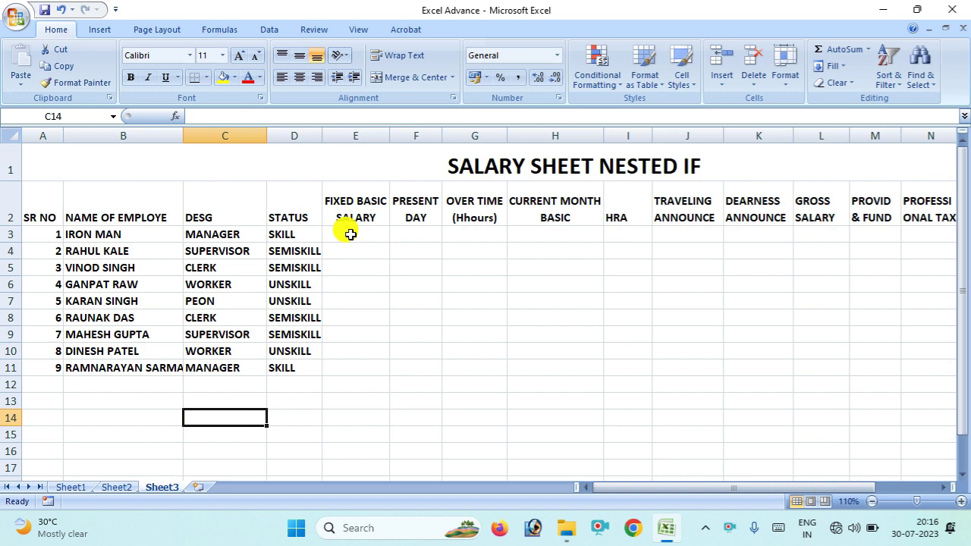
double_click(350, 234)
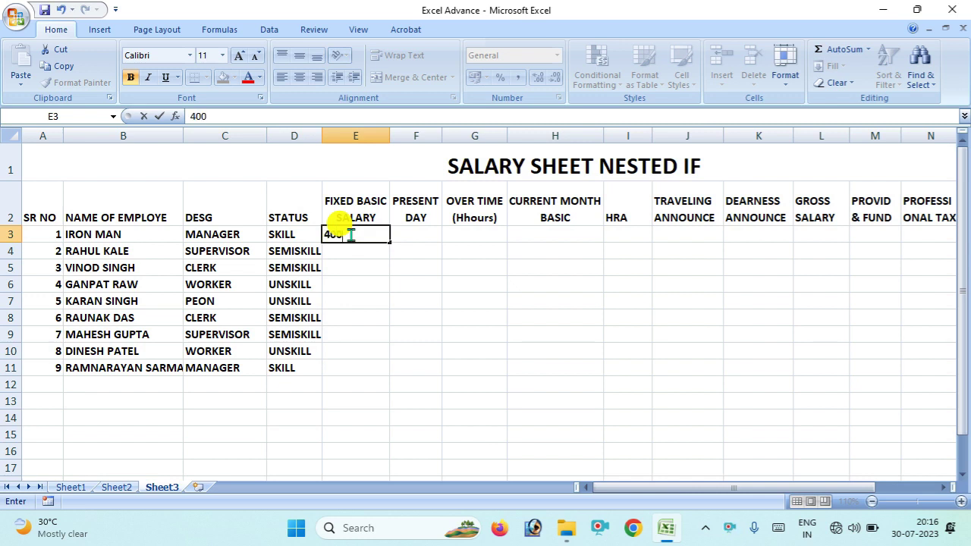
type("40000")
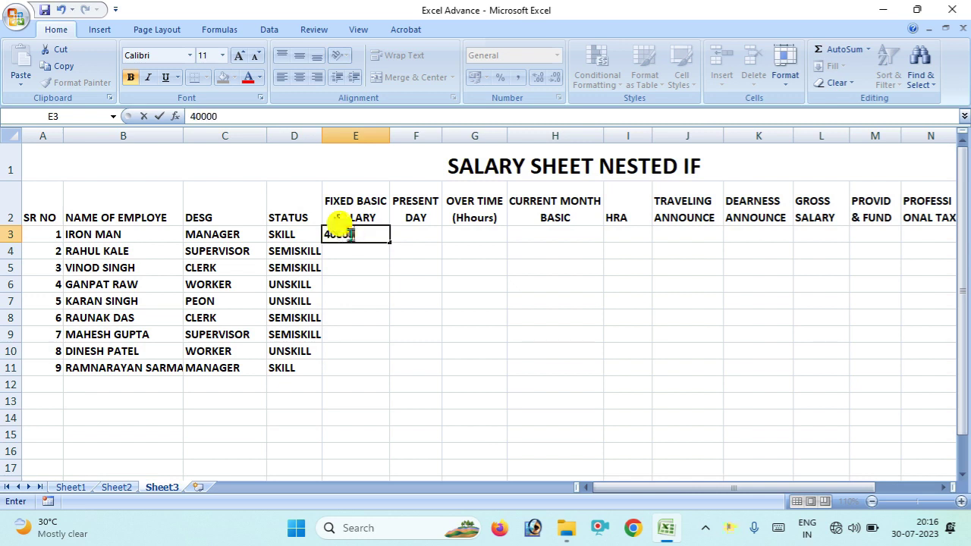
key("Return")
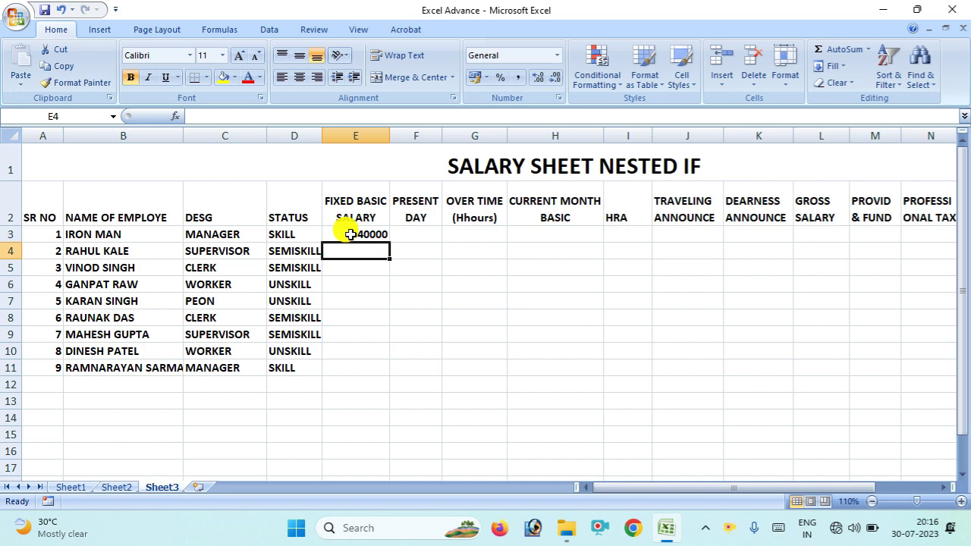
type("30000")
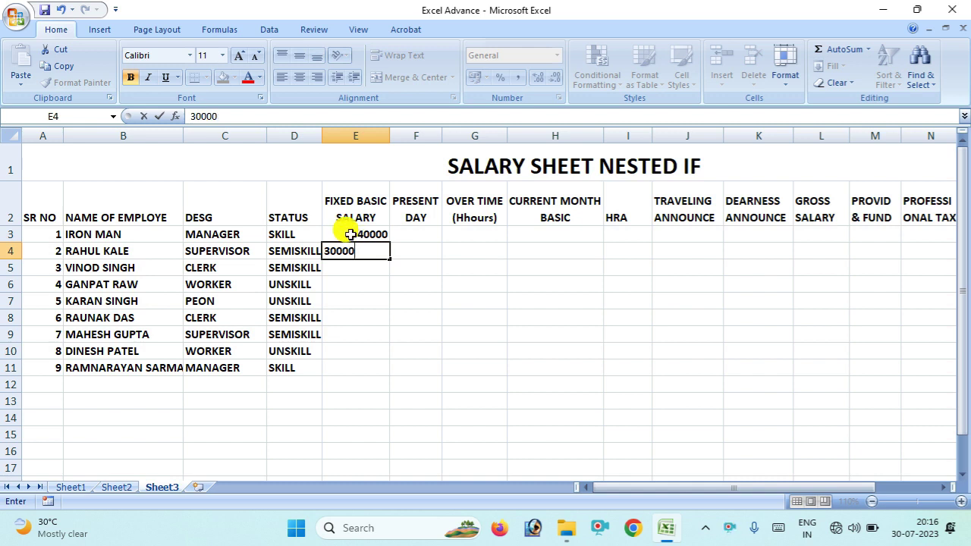
key("Return")
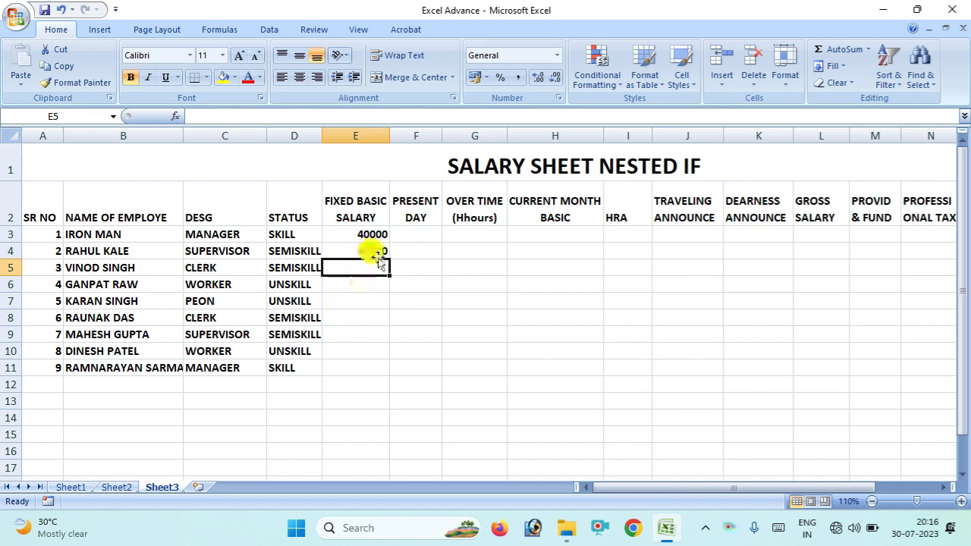
left_click_drag(342, 234, 361, 257)
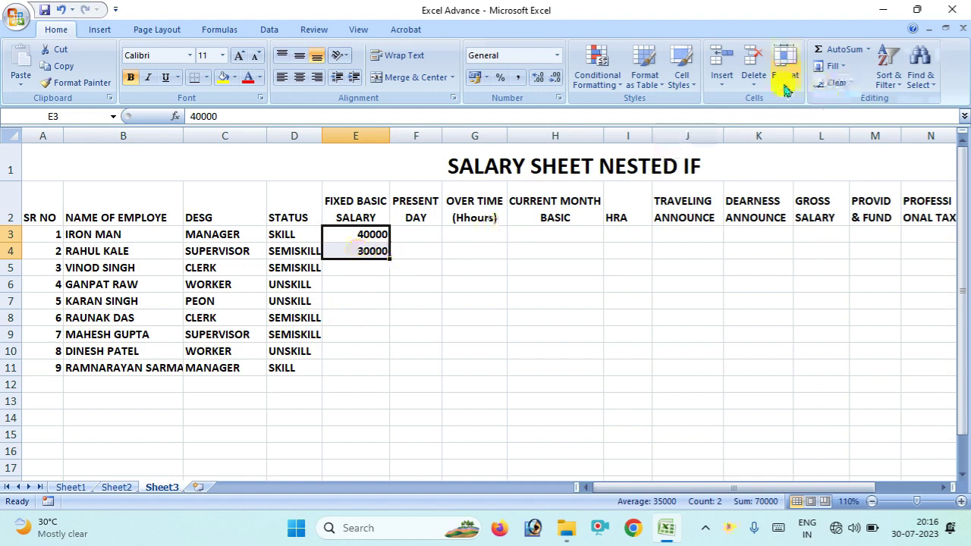
left_click(838, 82)
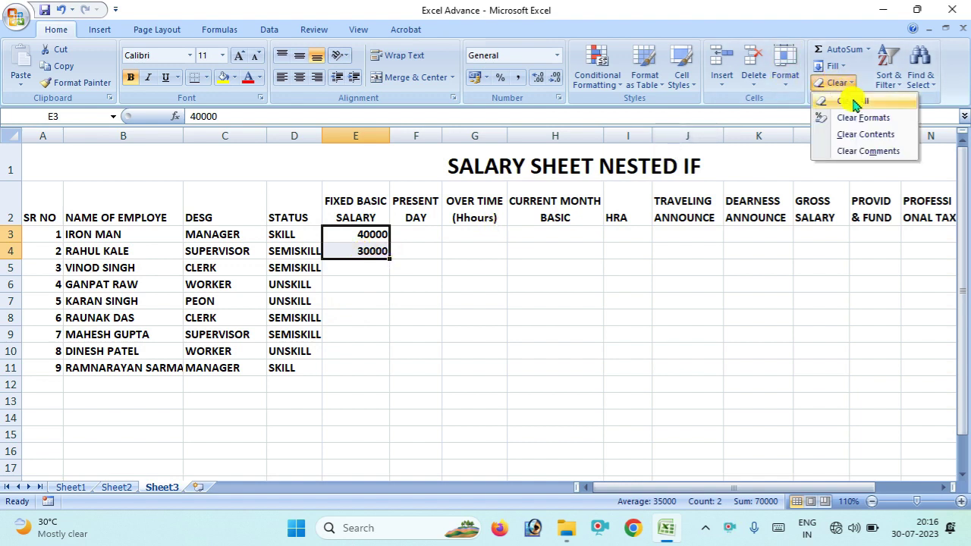
left_click(854, 100)
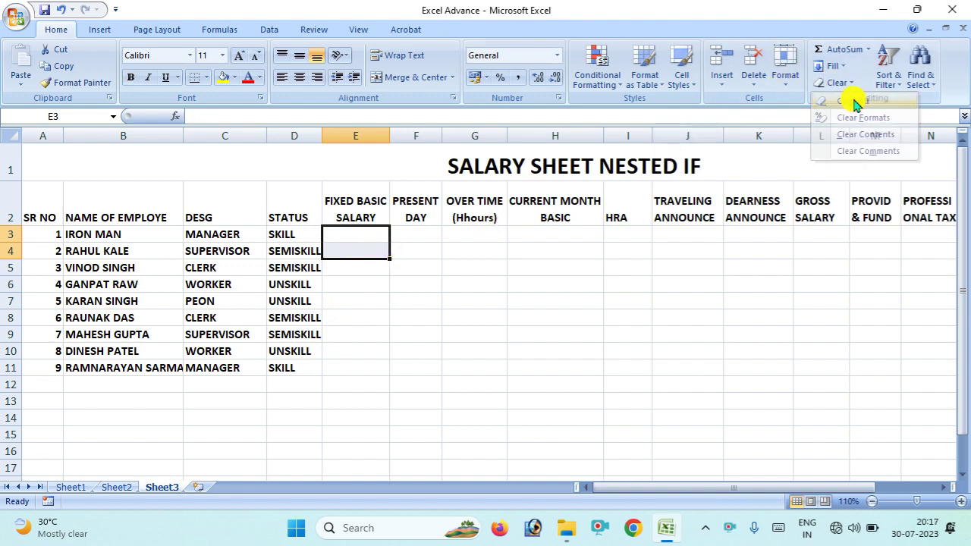
Enter =IF(C3="MANAGER",40000,IF(C3="SUPERVISOR" in E3, fixing the parenthesis warning and missing quote.
double_click(357, 235)
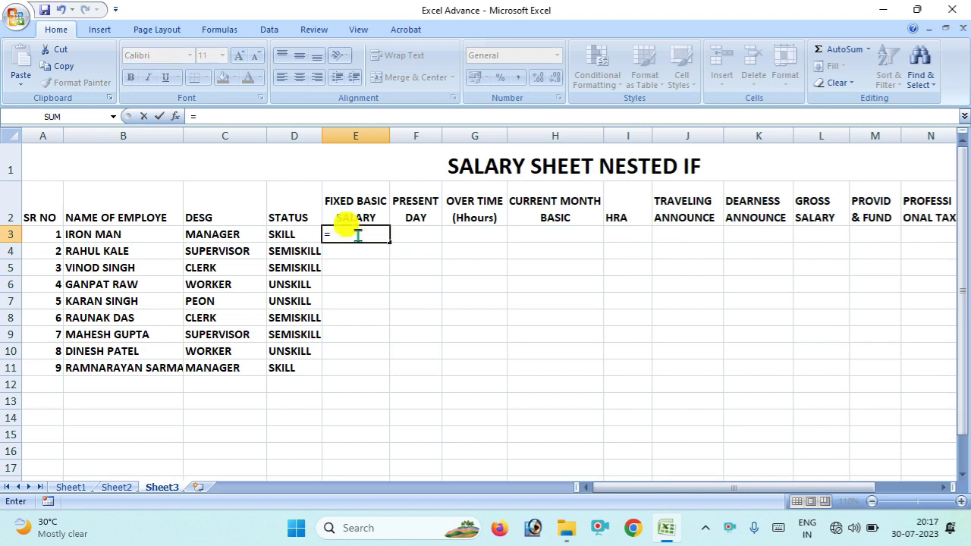
type("=")
type("IF(")
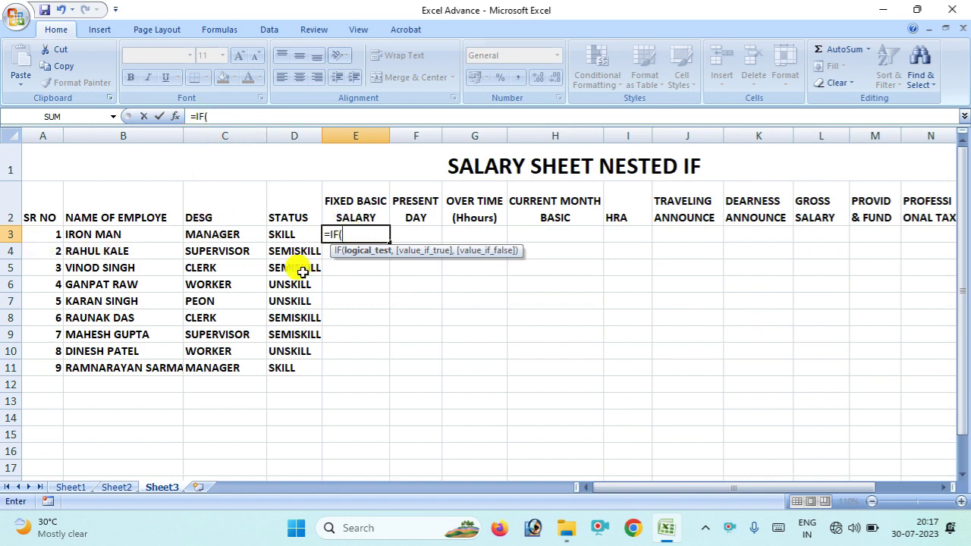
type("C")
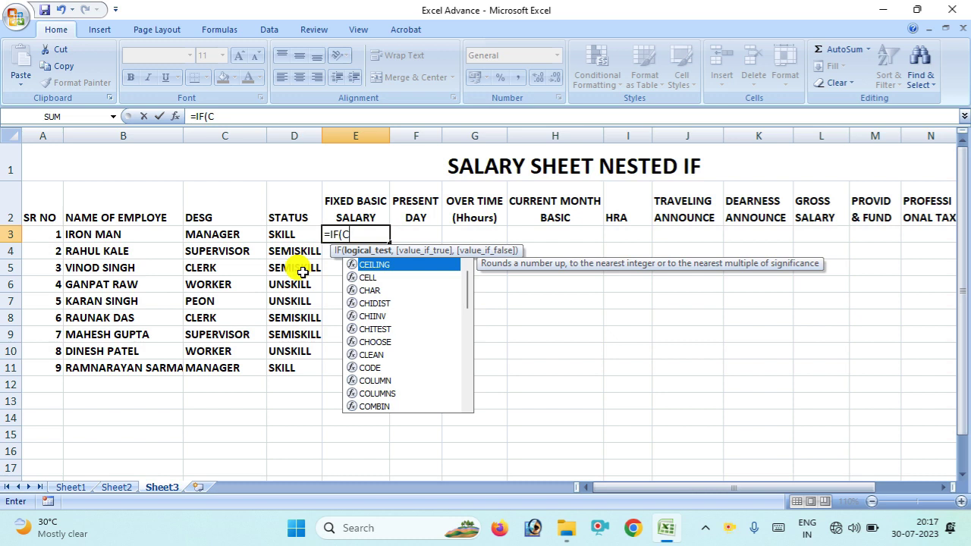
type("3=")
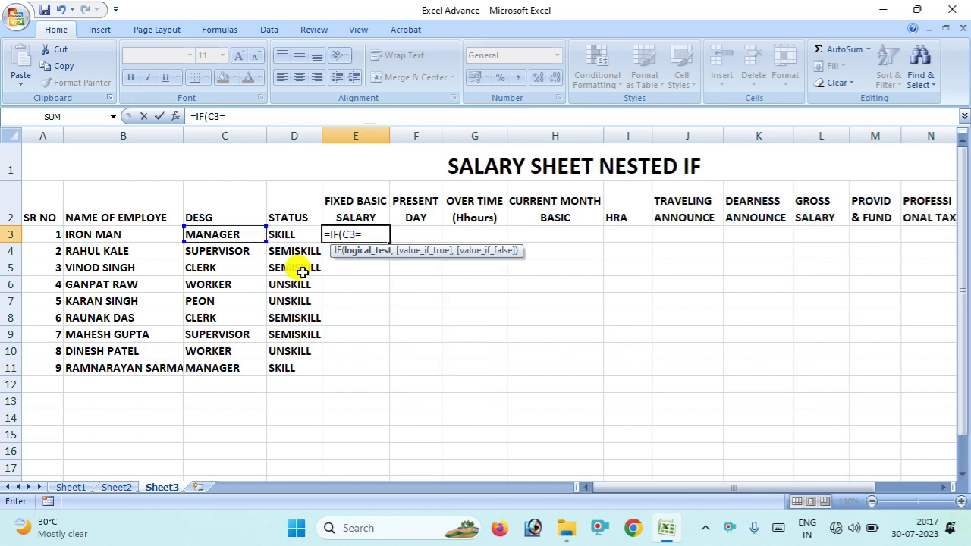
type("\"MANAGER")
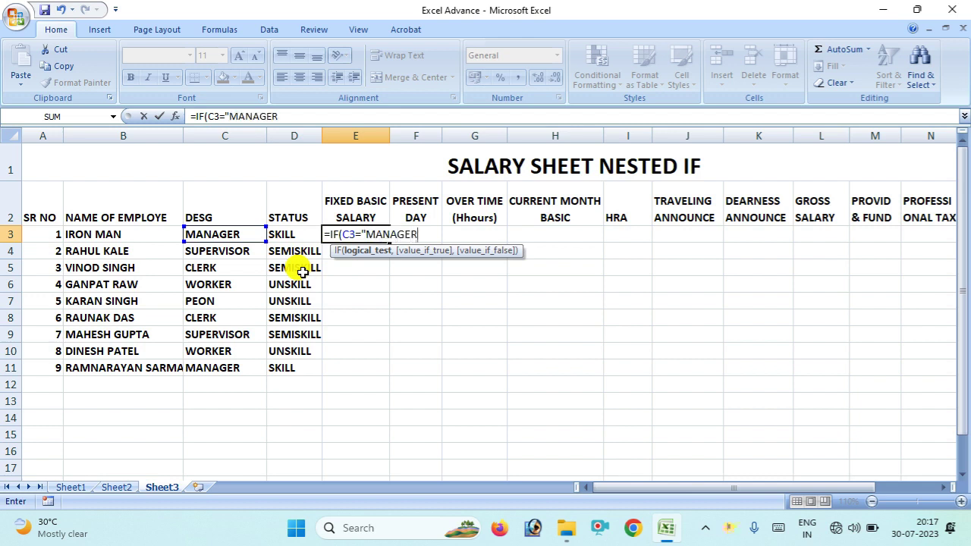
type("\",40000")
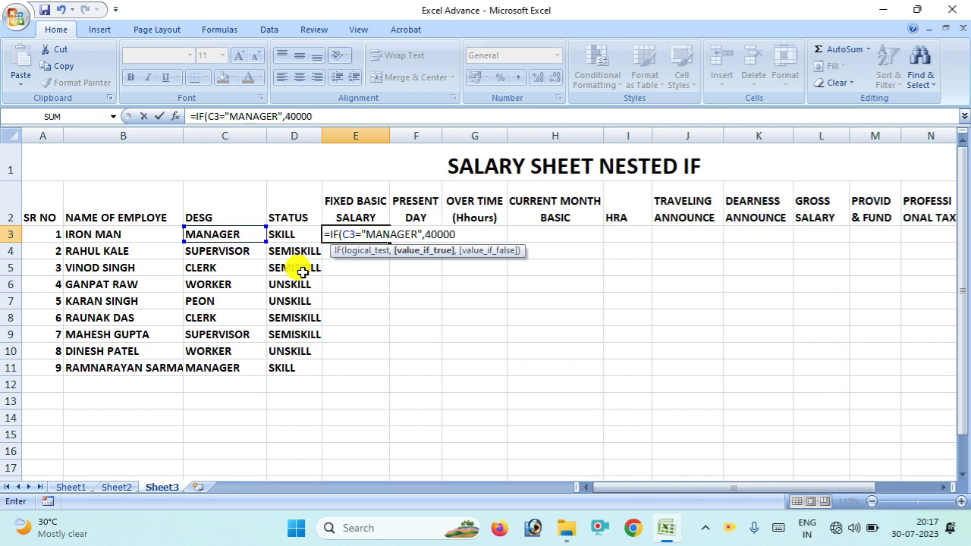
type(",IF")
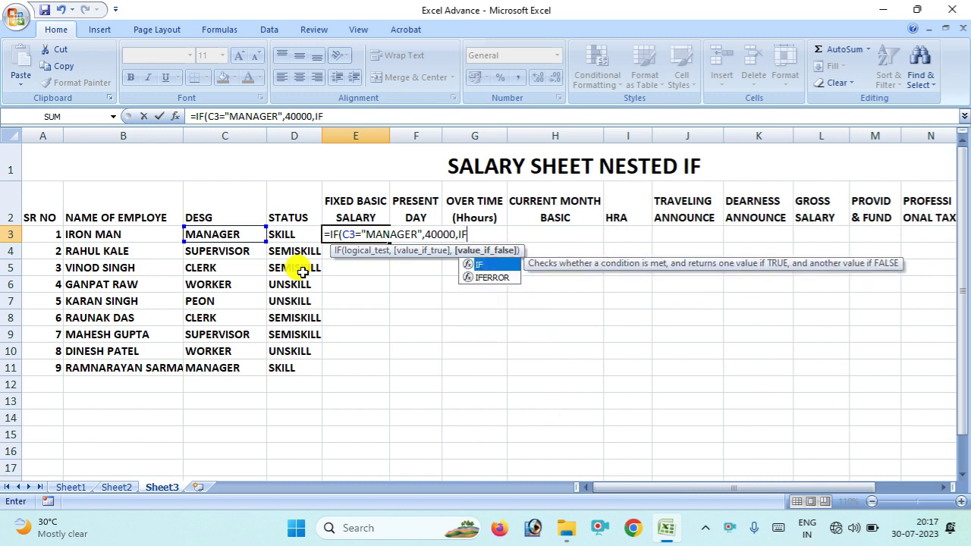
type("(")
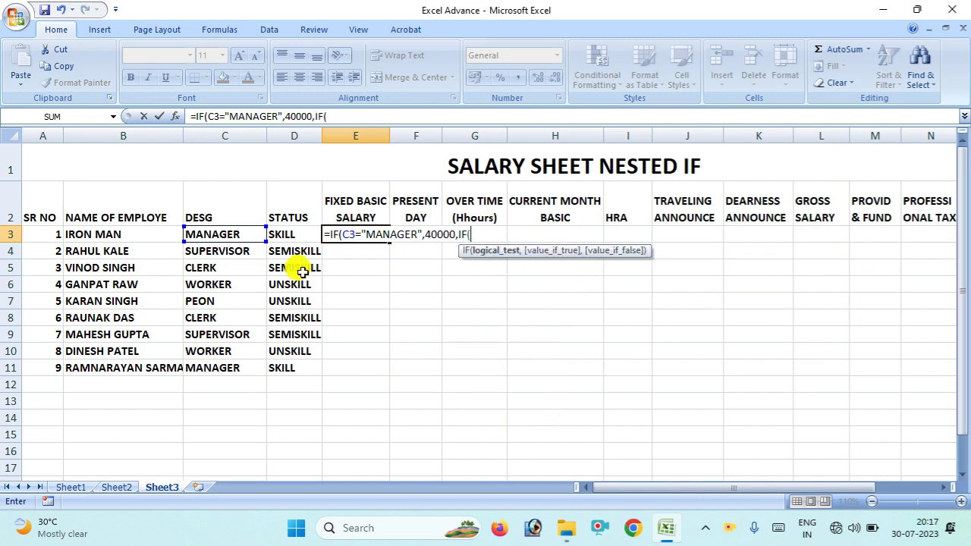
type("C3")
type("=")
type("SUPER")
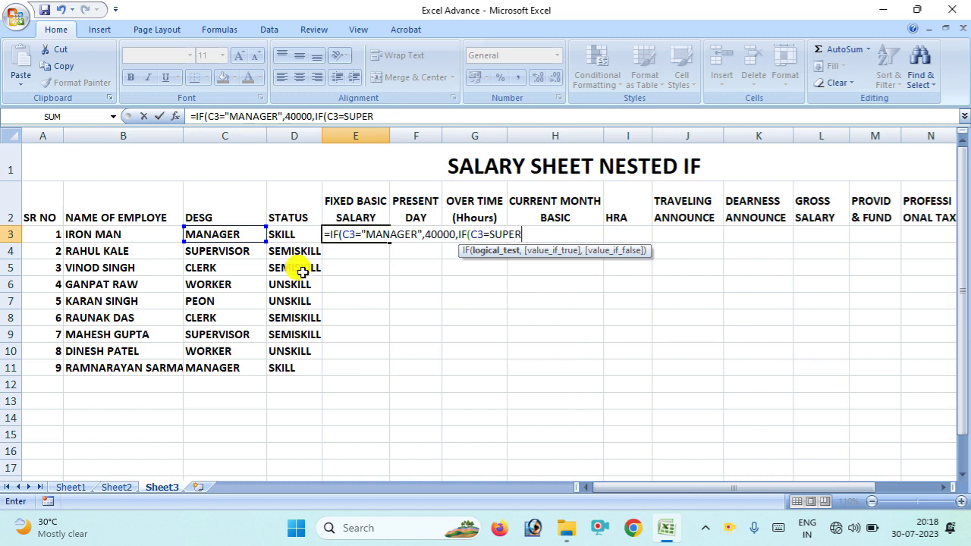
type("VIS")
type("OR")
key("Return")
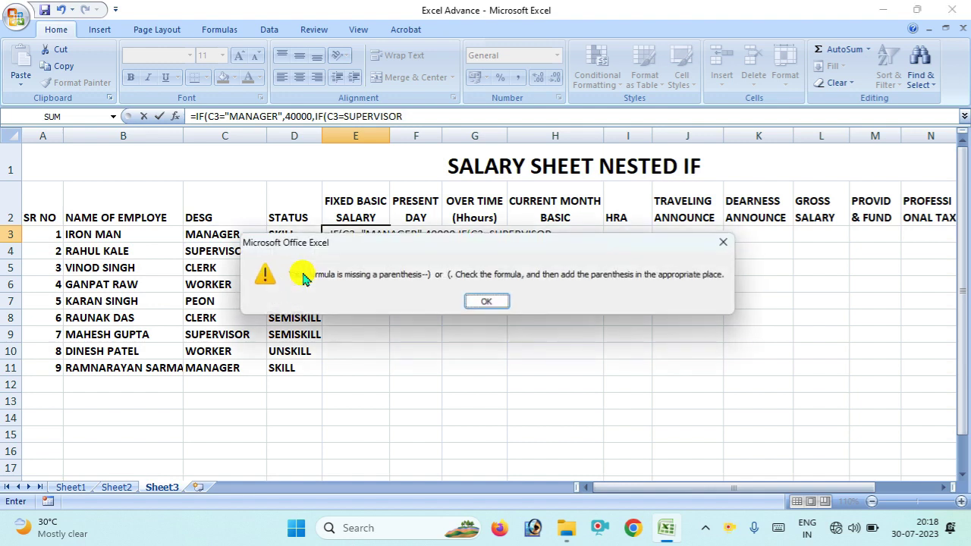
left_click(724, 241)
type("\"")
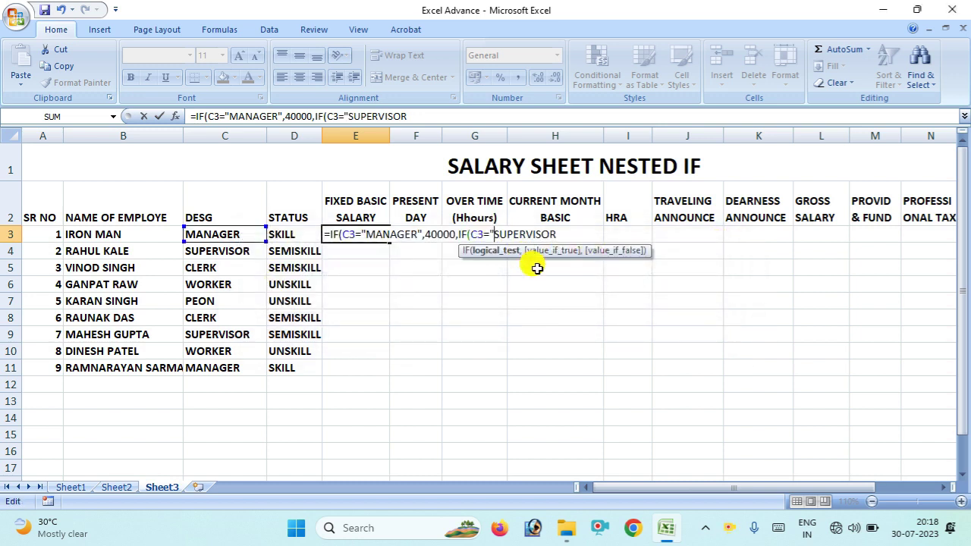
key("Right")
key("Right")
key("Right")
key("Right")
key("Right")
key("Right")
key("Right")
Give SUPERVISOR 30000 and add the next IF testing C3 for "CLERK".
type("\"")
type(",")
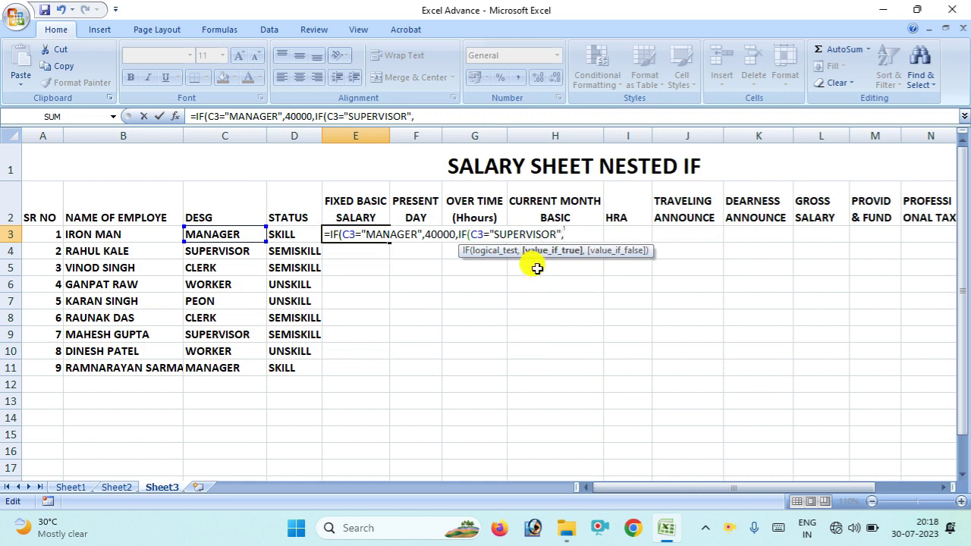
type("30000")
type("I")
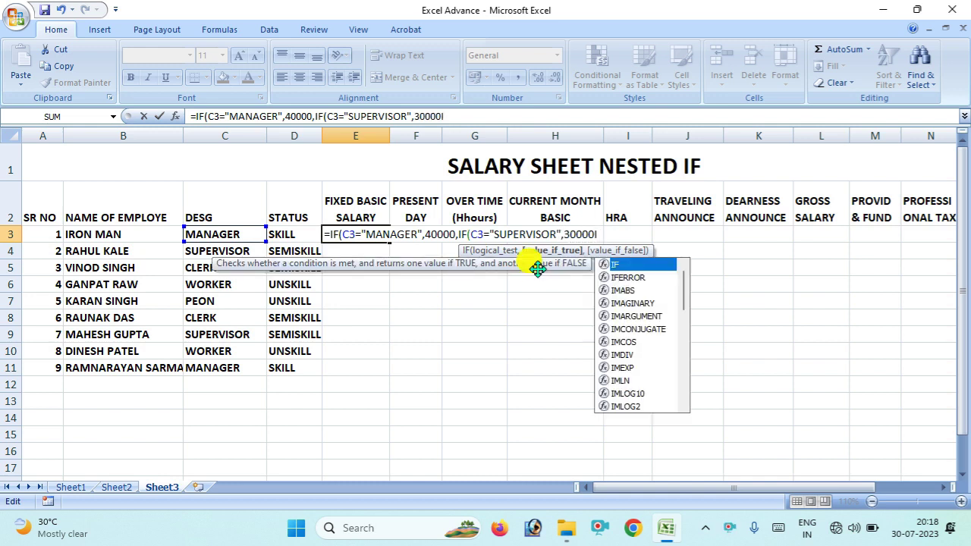
type("F")
key("BackSpace")
key("BackSpace")
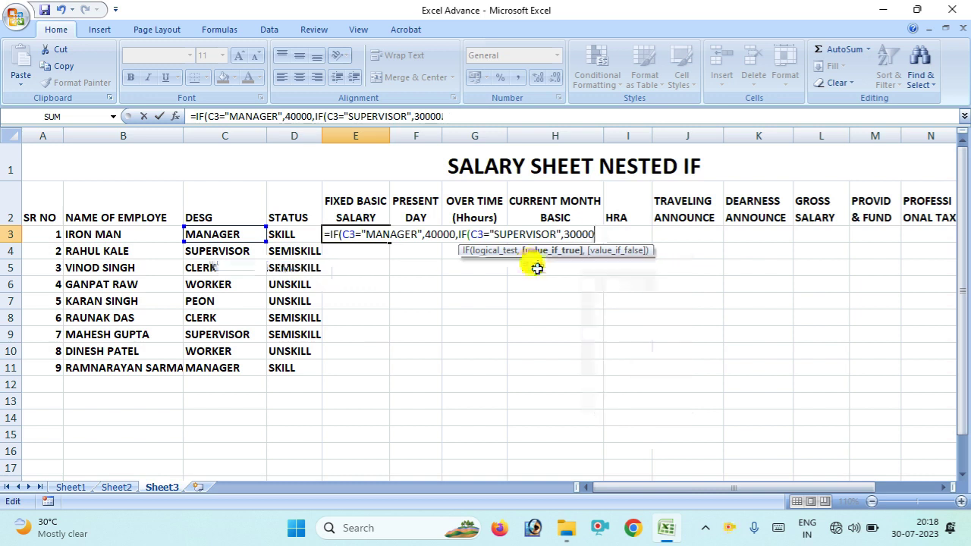
type(",IF")
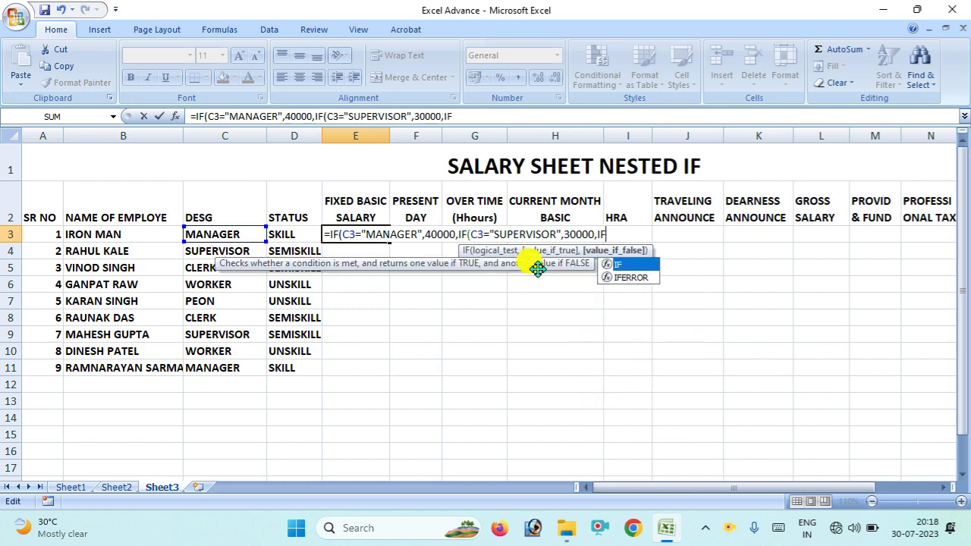
type("(")
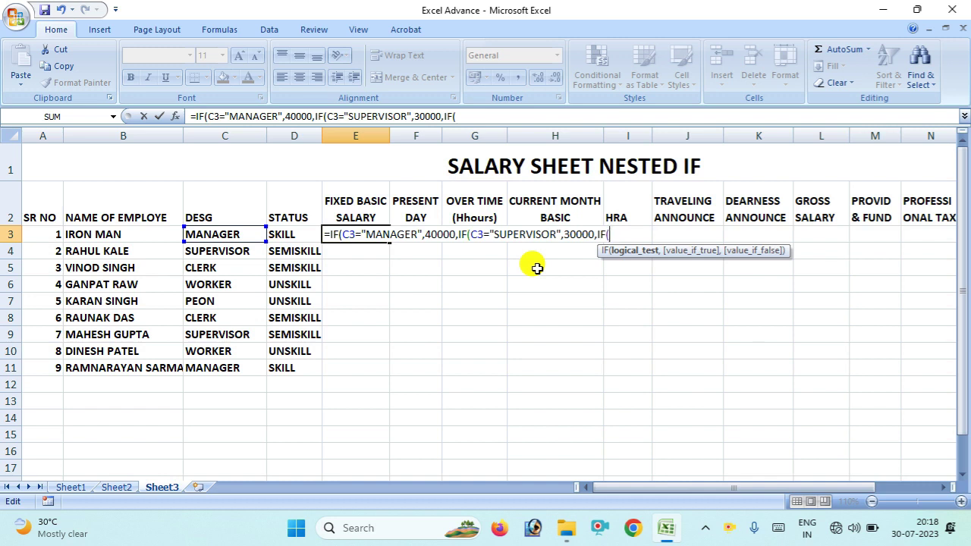
type("C3=")
type("CL")
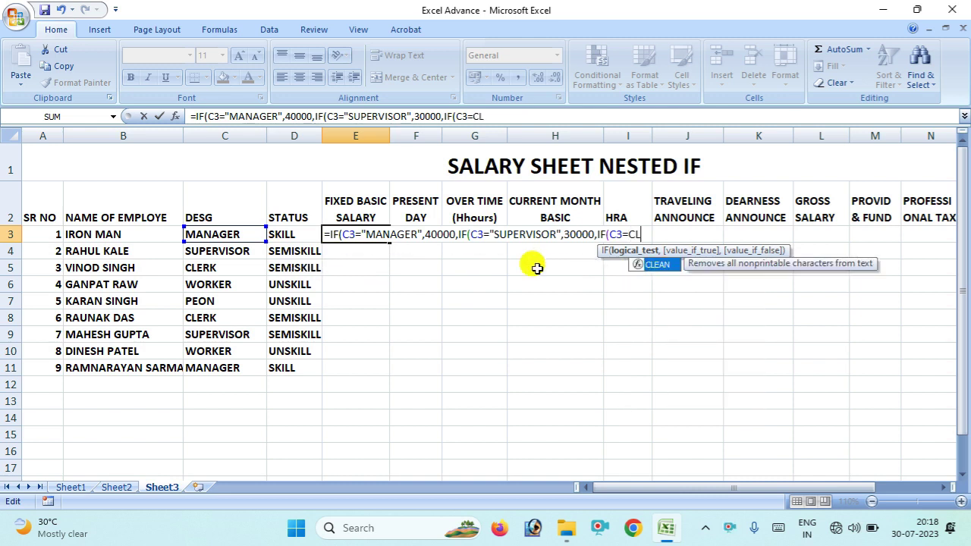
type("E")
type("RK")
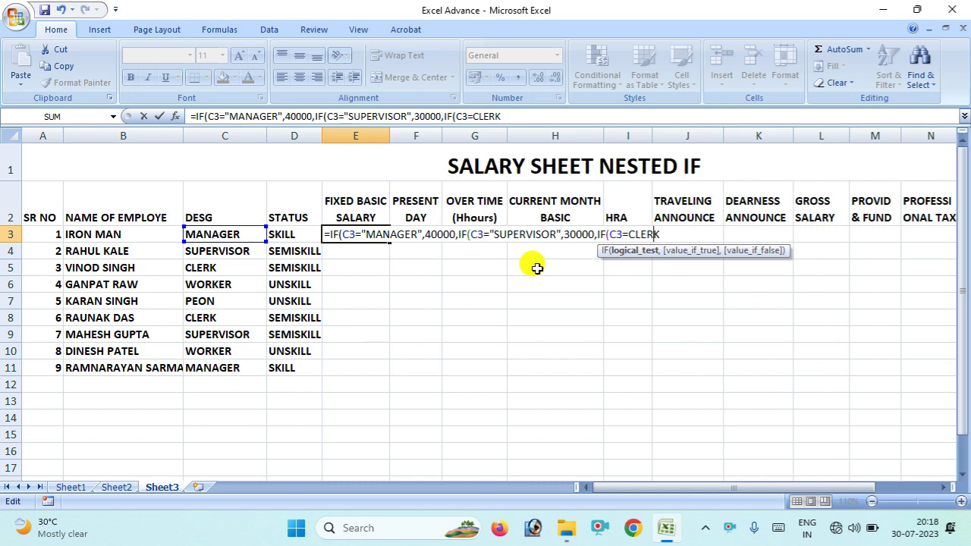
key("Left")
key("Left")
key("Left")
type("\"")
key("Right")
key("Right")
key("Right")
key("Right")
key("Right")
Add CLERK 25000, WORKER 20000, PEON 15000 and the closing parentheses, then commit E3.
type("\",")
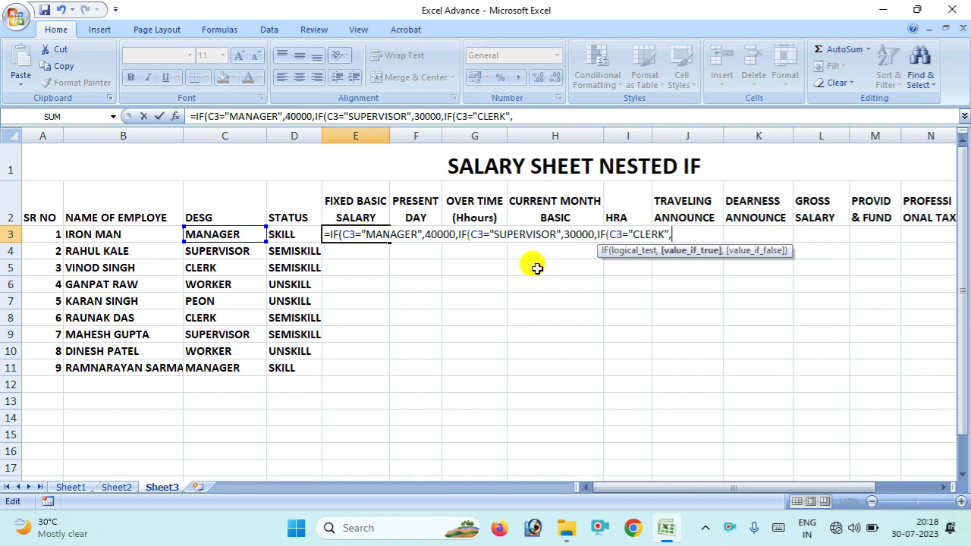
type("25000,")
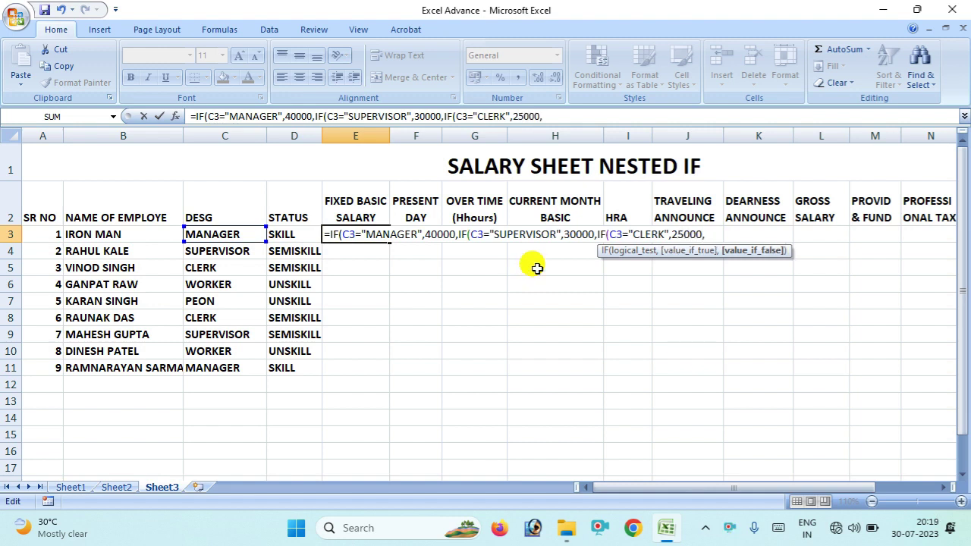
type("IF(")
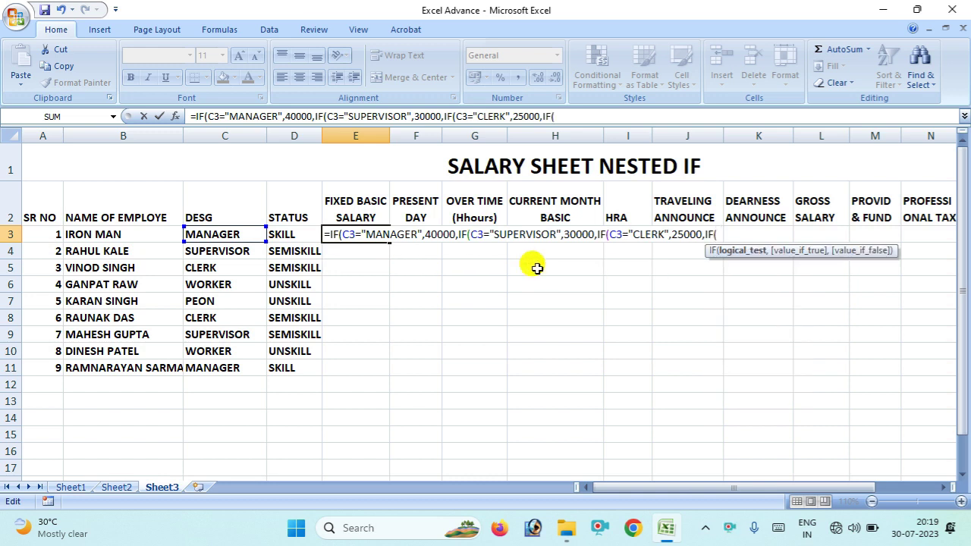
type("C3")
type("=\"")
type("WORKER")
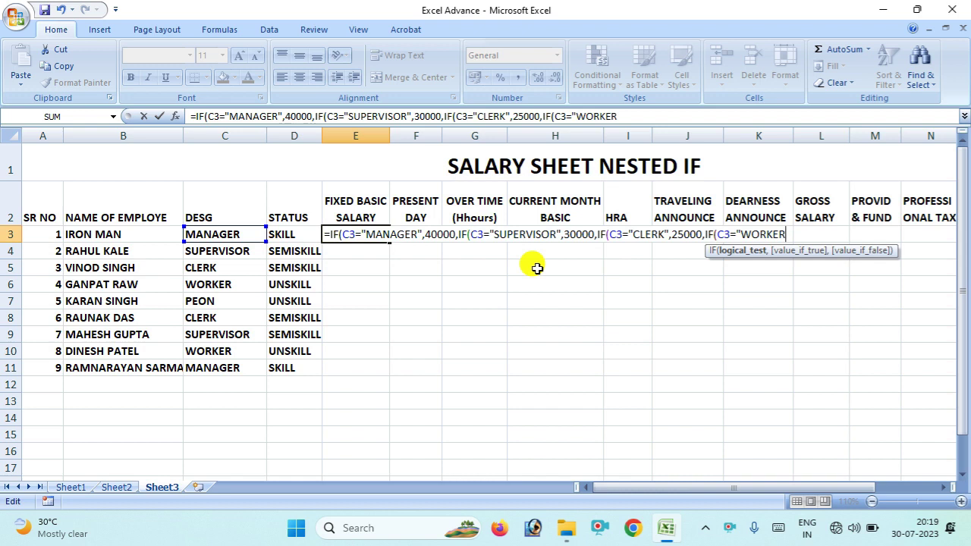
type("\",")
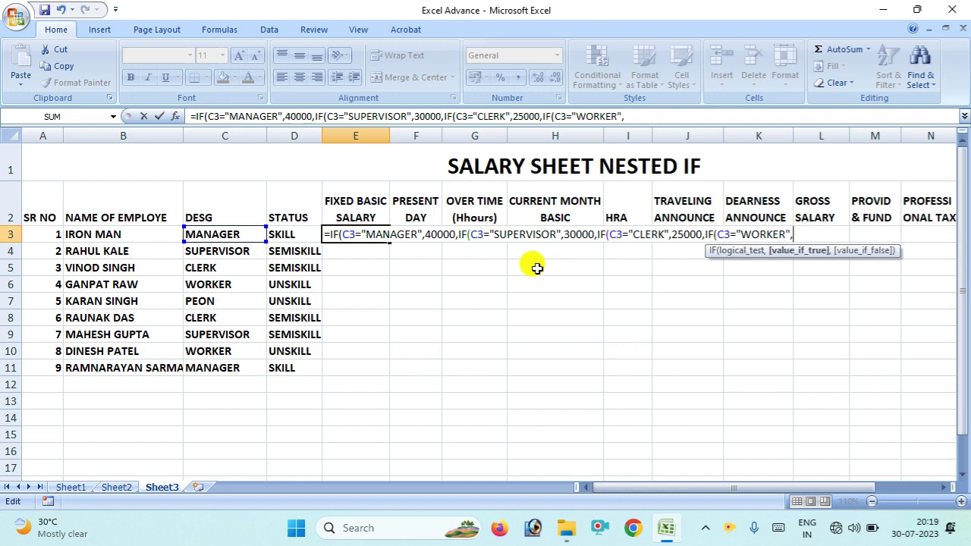
type("20")
type("000")
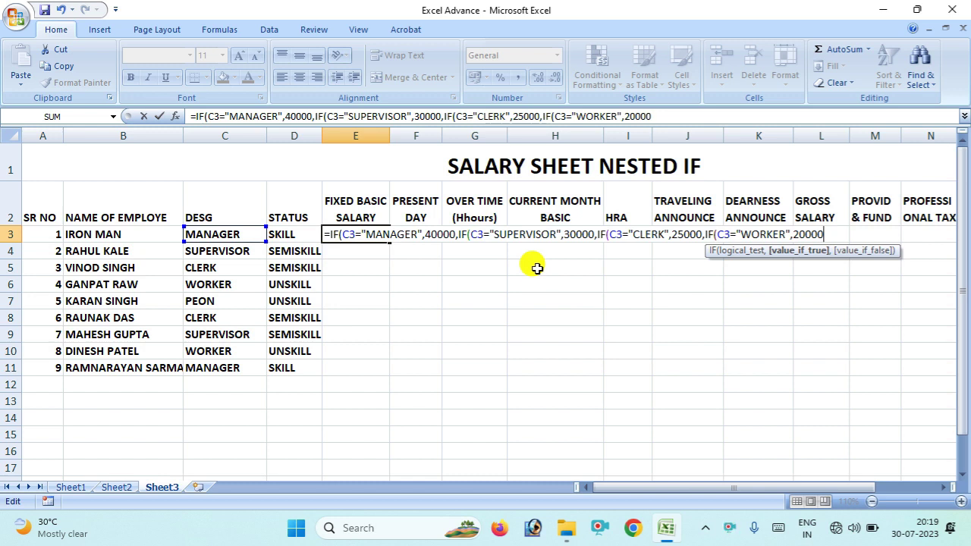
type(",")
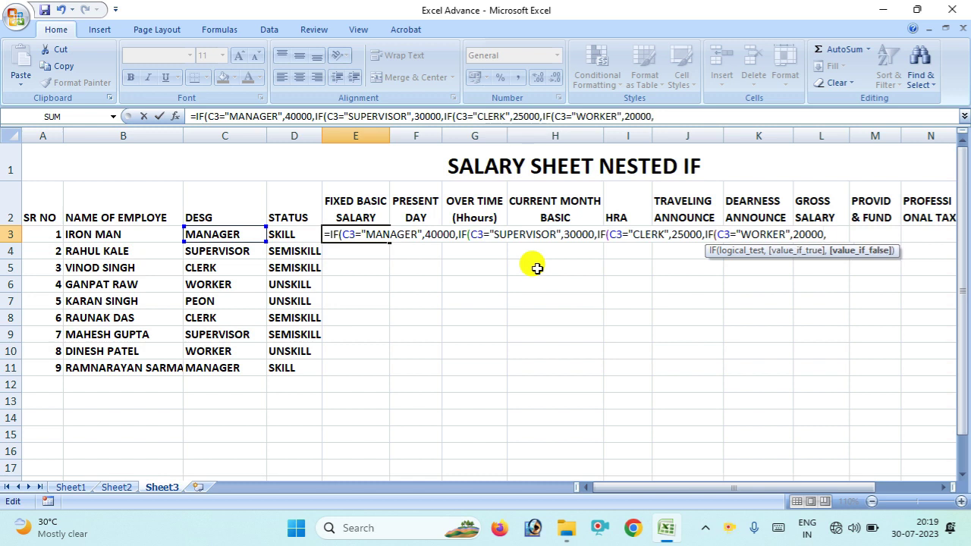
type("IF")
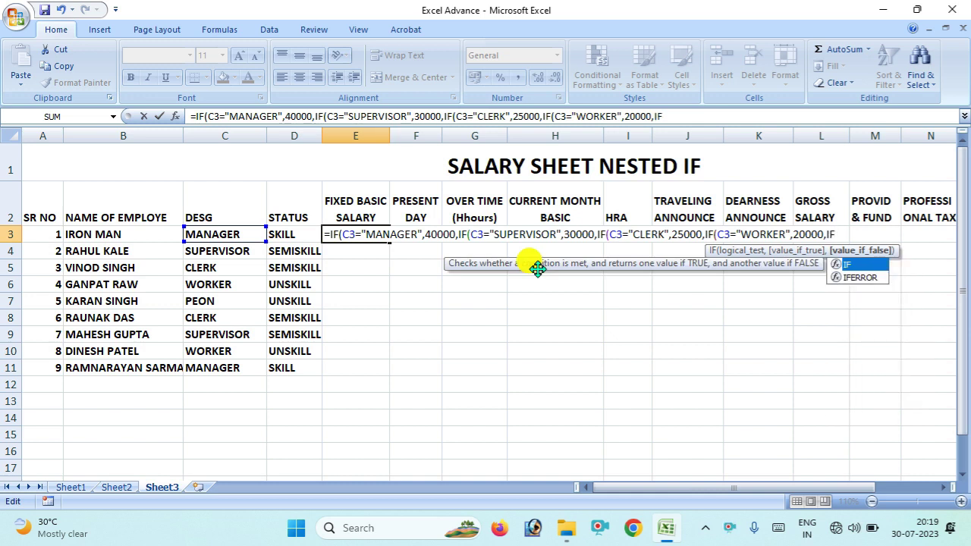
type("(")
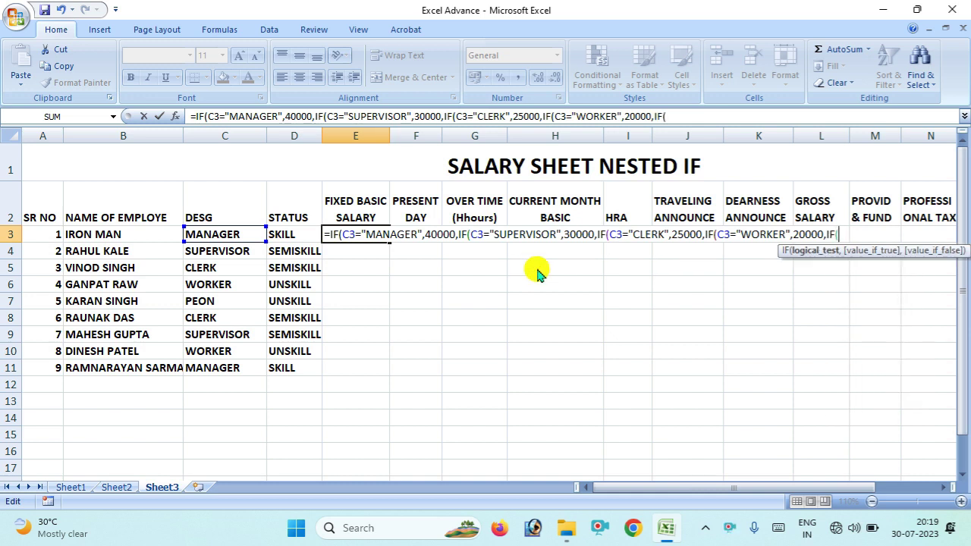
type("C3")
type("=")
type("\"")
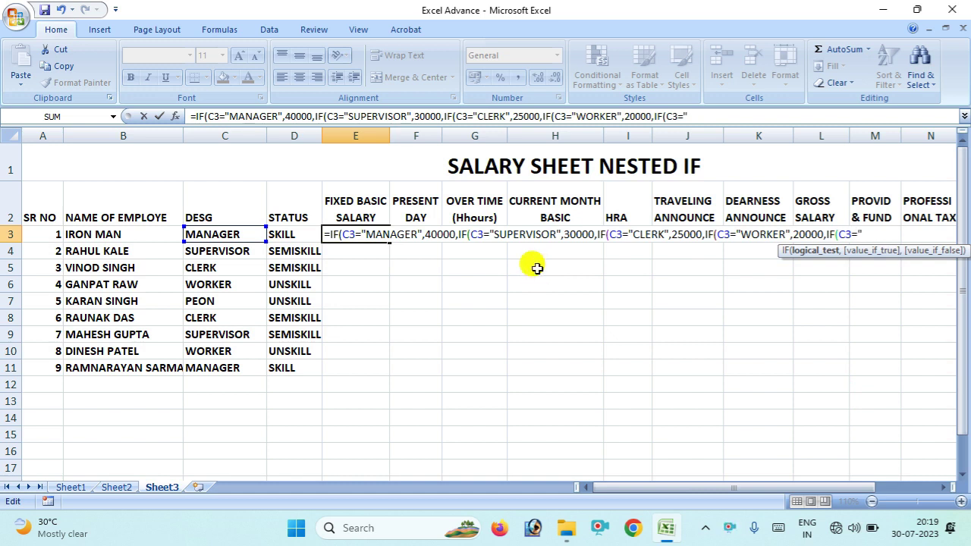
type("PEON")
type("\"")
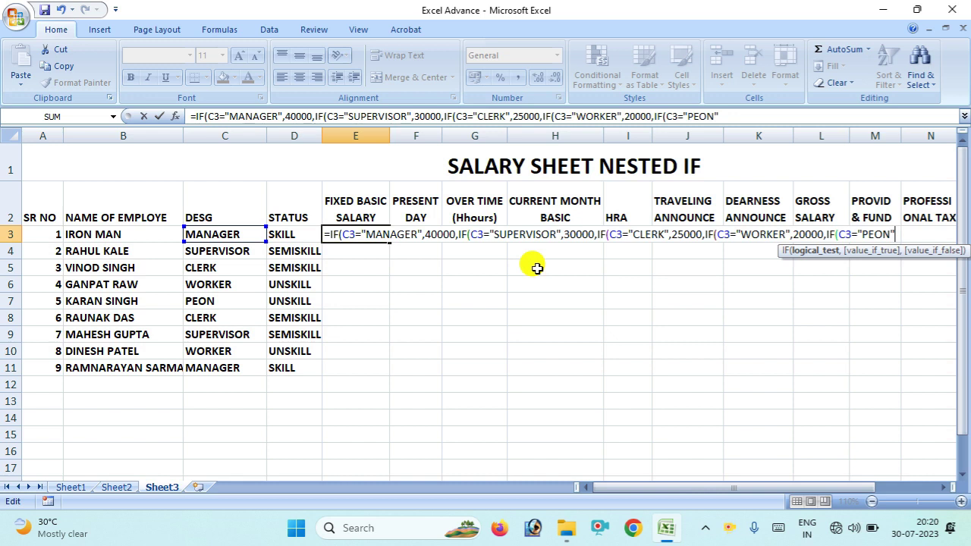
type(",")
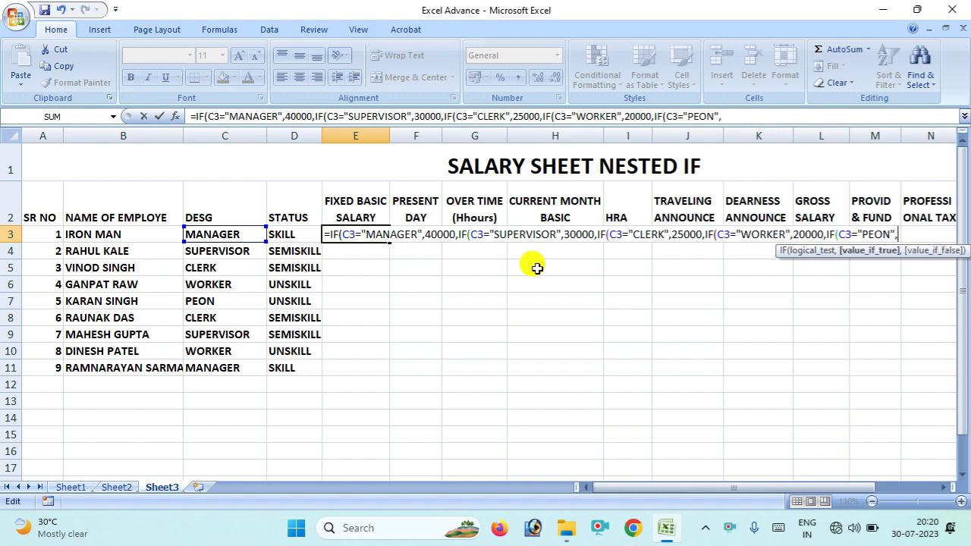
type("15000")
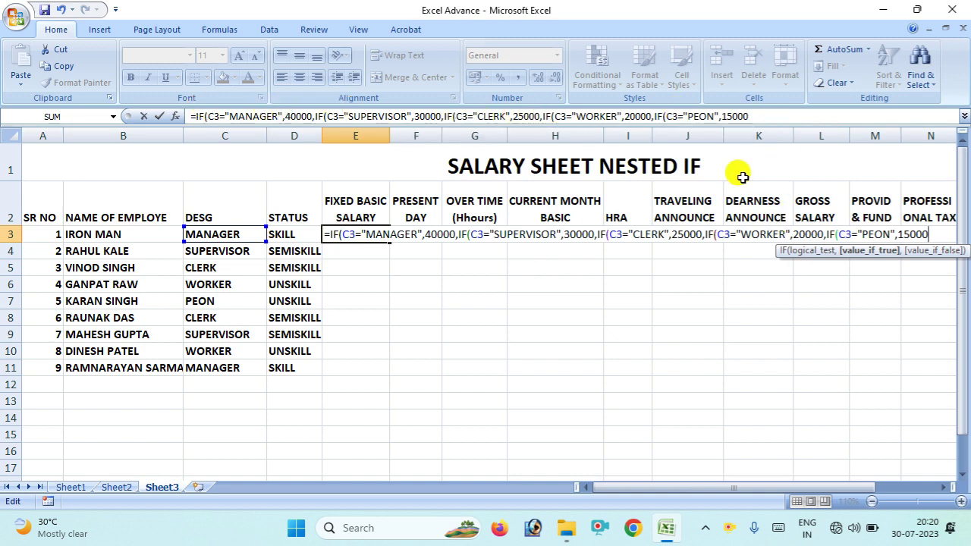
type("))")
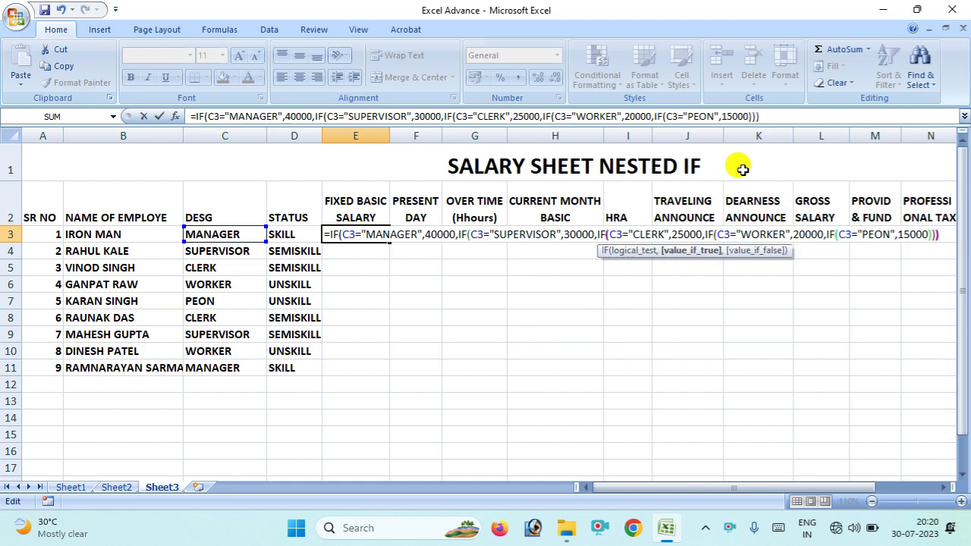
type(")))")
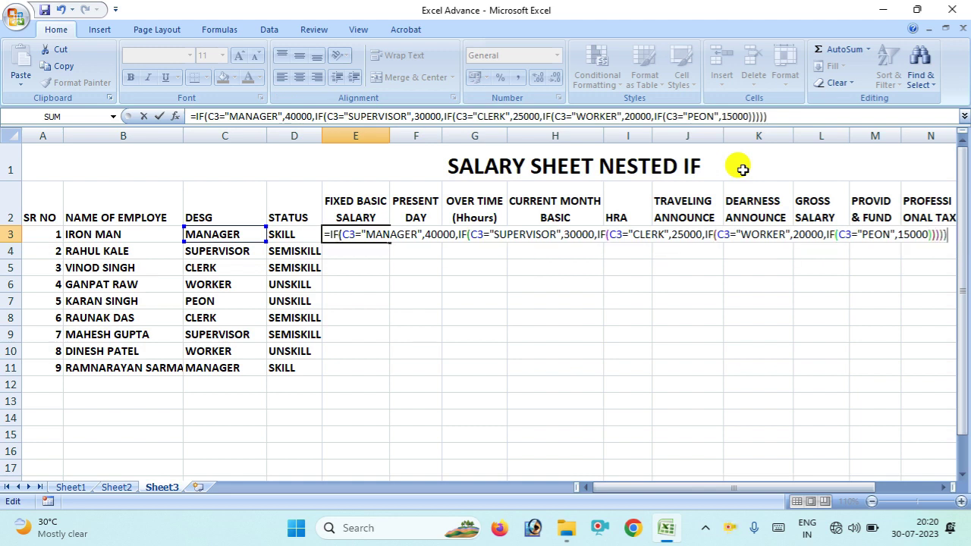
key("Return")
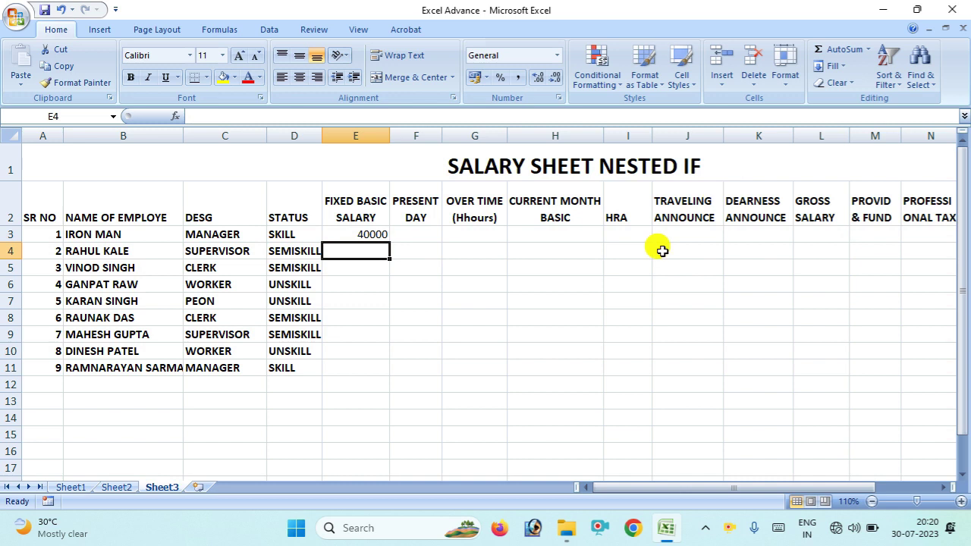
Copy E3's nested IF salary formula down through E11.
left_click(360, 234)
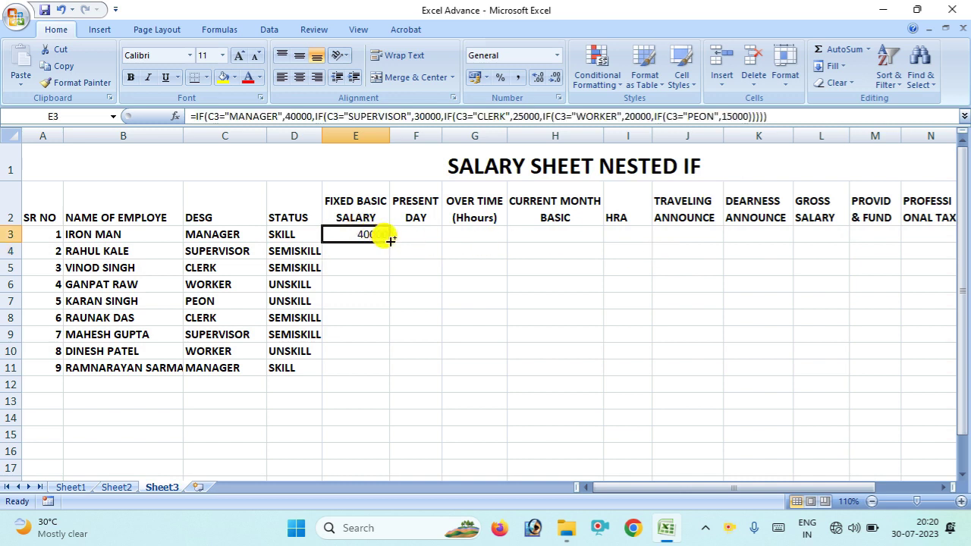
left_click_drag(389, 240, 381, 372)
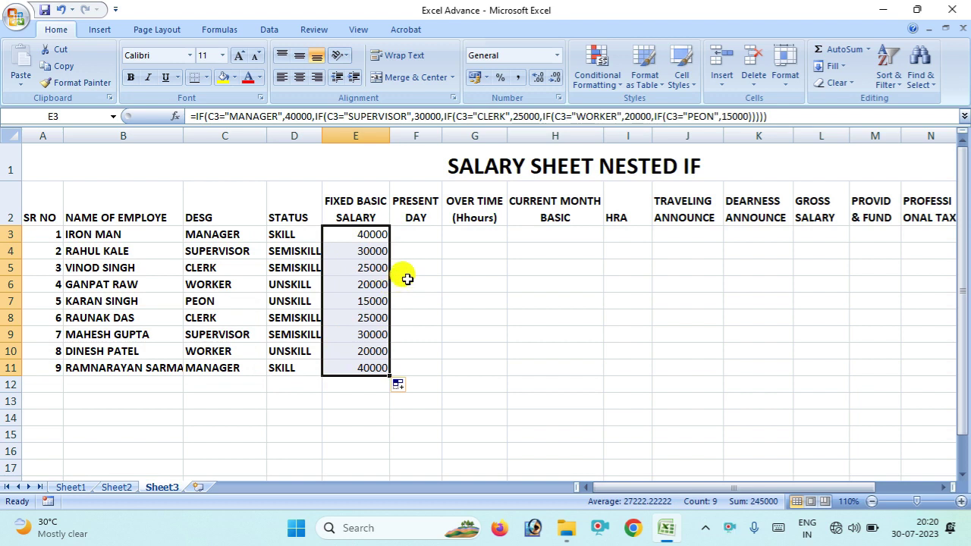
Enter present days 30, 28, 27 and 26 in F3:F6.
left_click(416, 236)
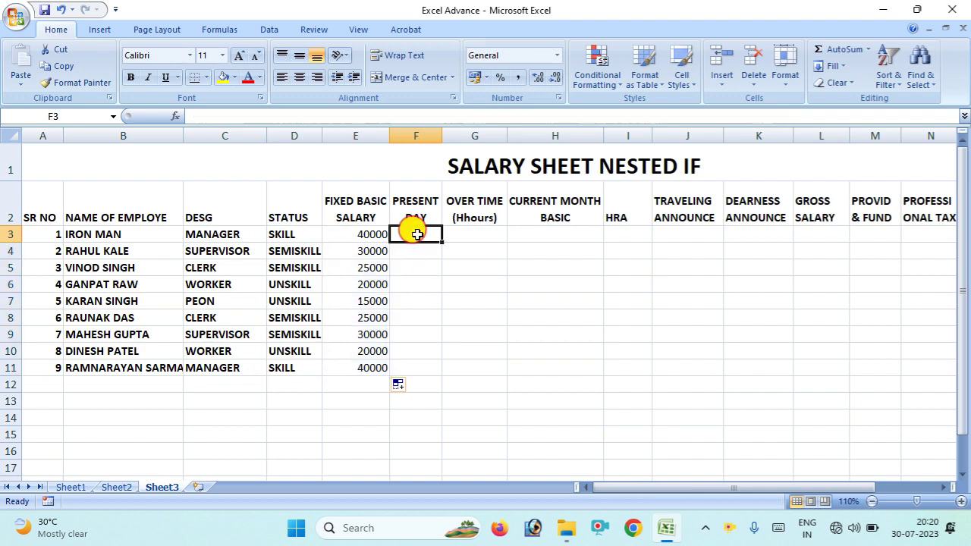
double_click(417, 236)
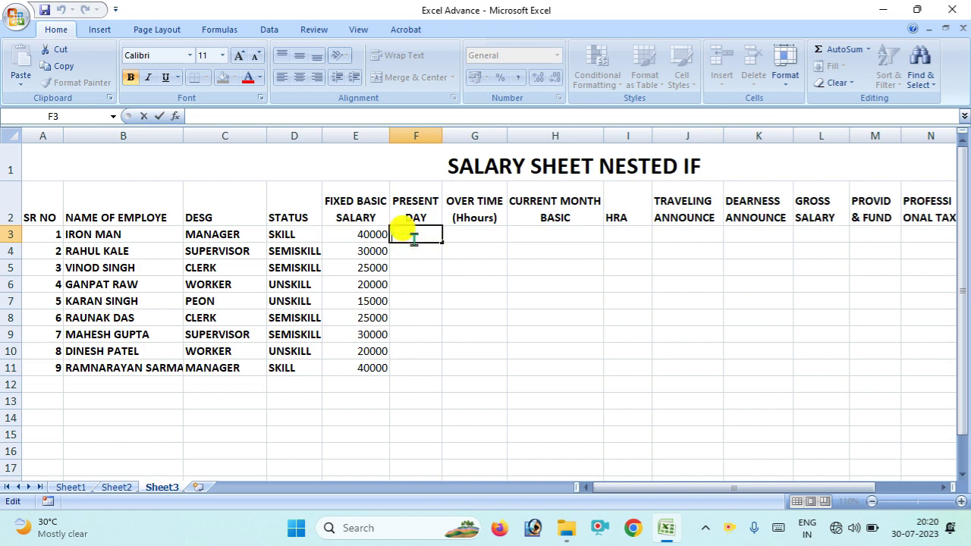
type("30")
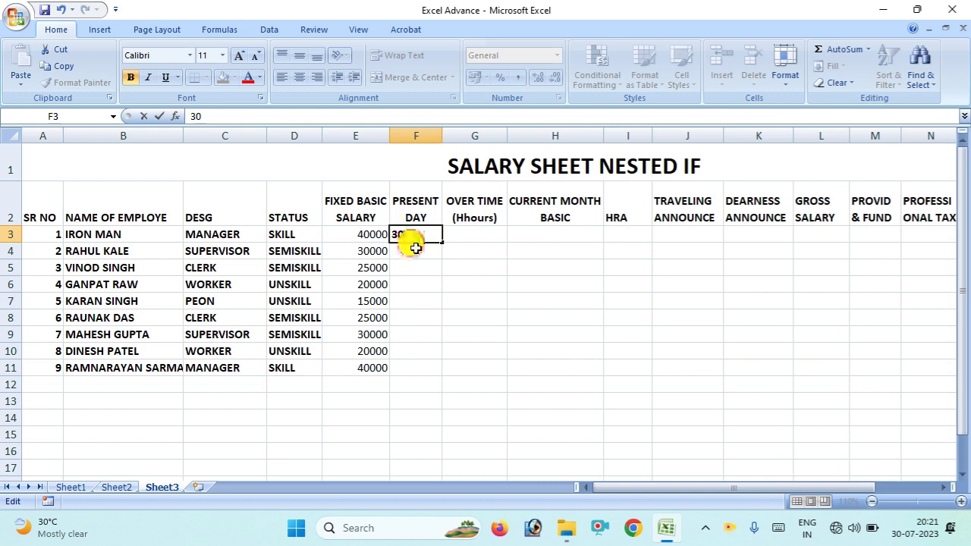
left_click(417, 253)
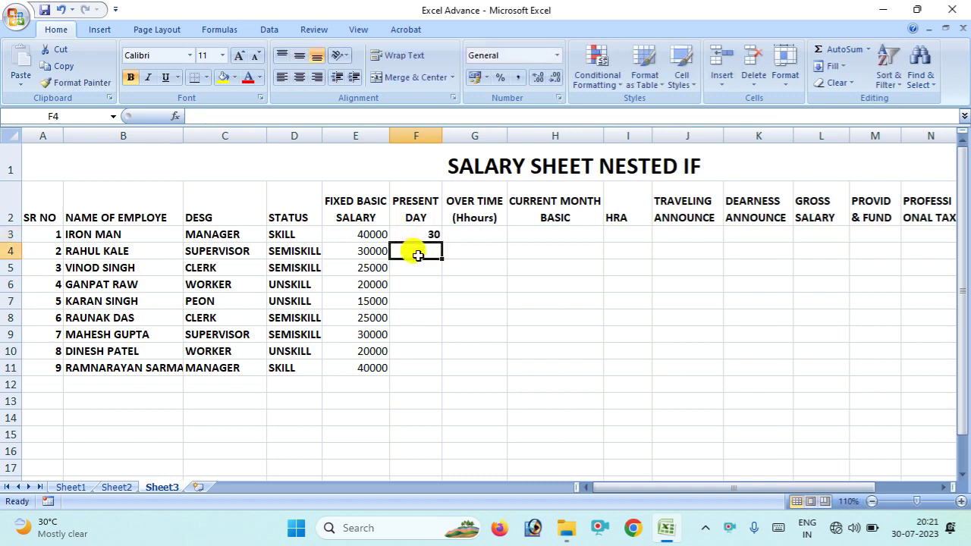
type("28")
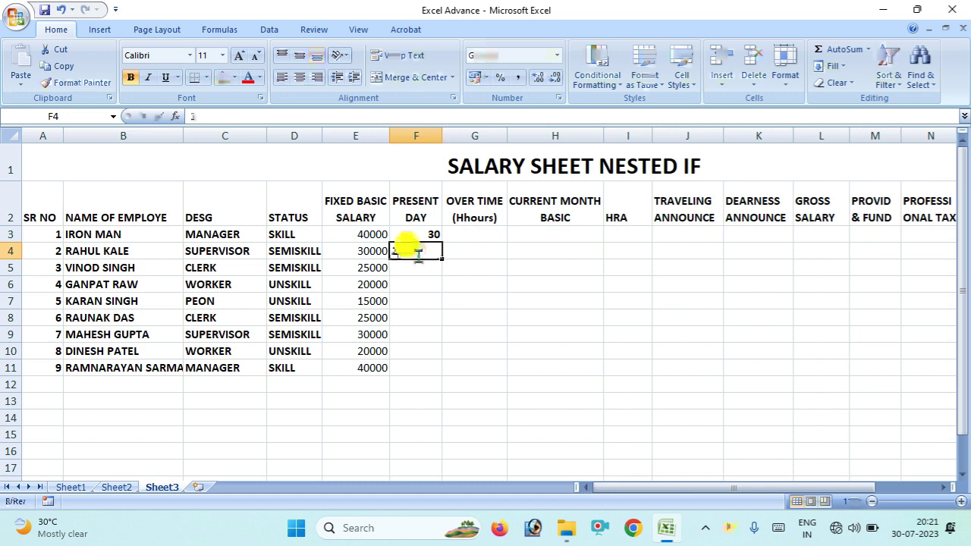
key("Return")
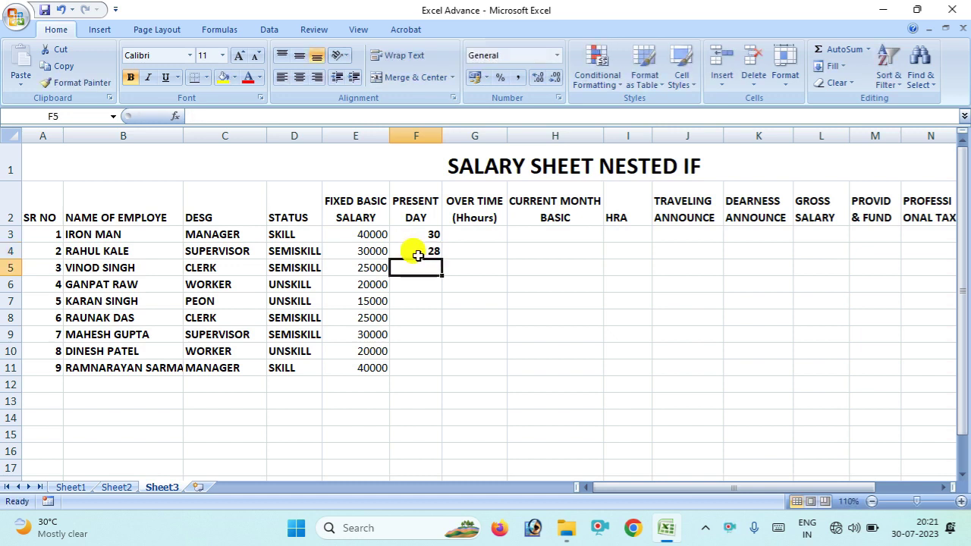
type("27")
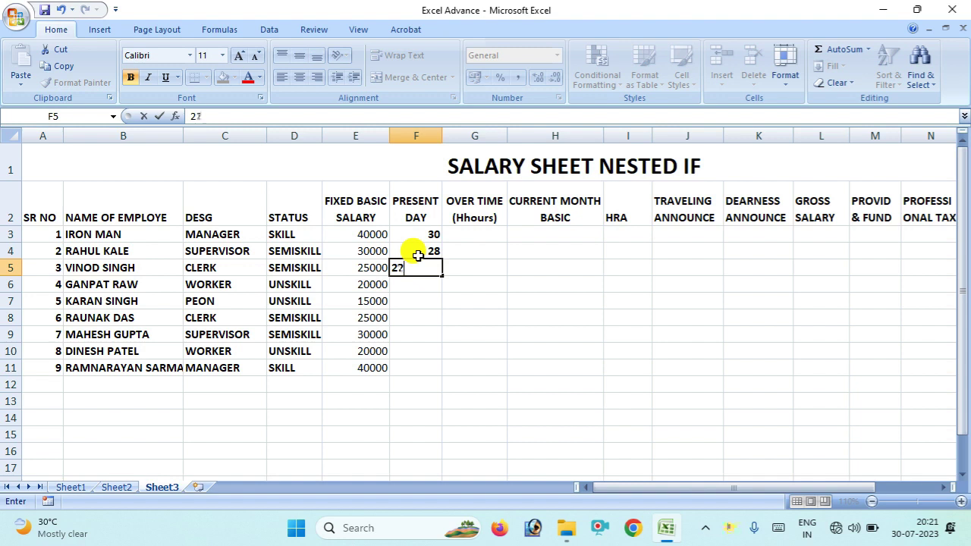
key("Tab")
key("Return")
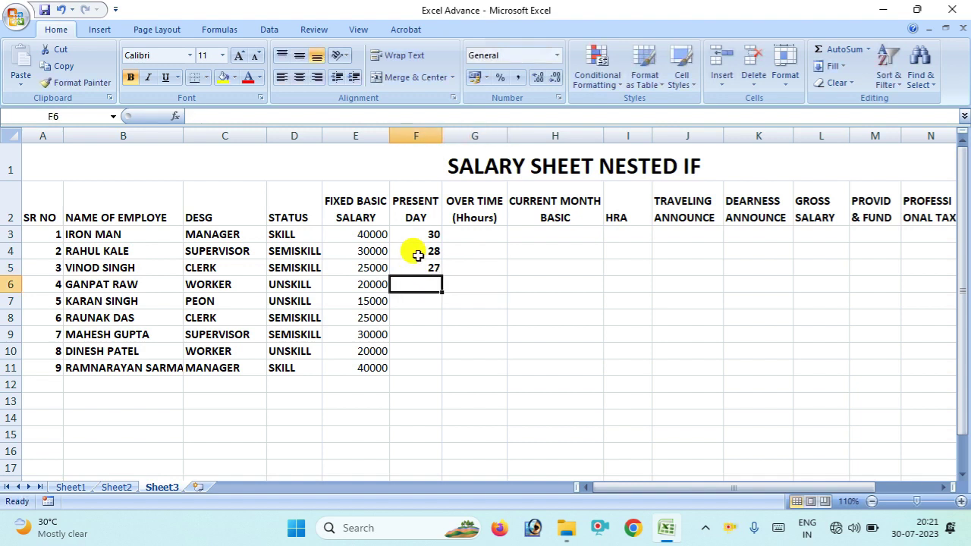
type("26")
key("Return")
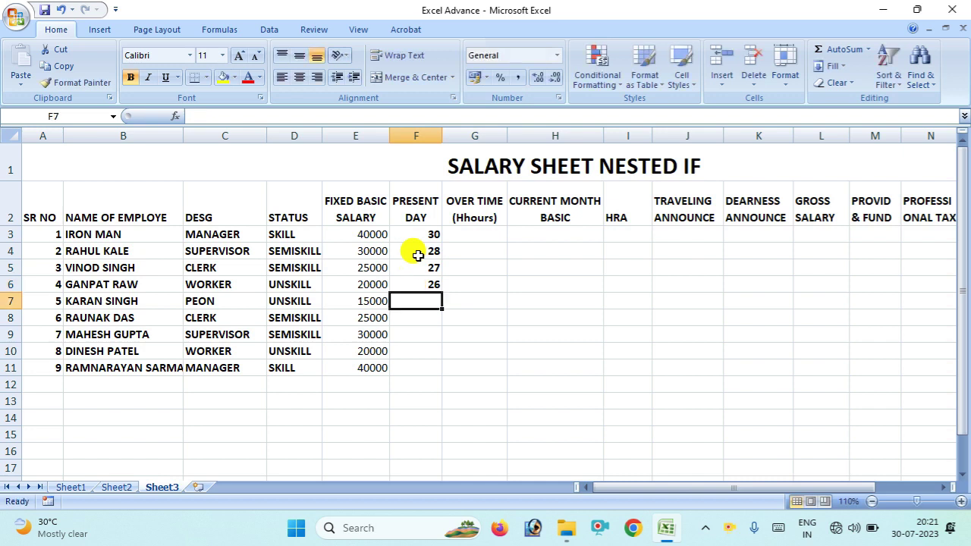
Enter present days 28, 30, 27, 27 and 25 in F7:F11.
type("28")
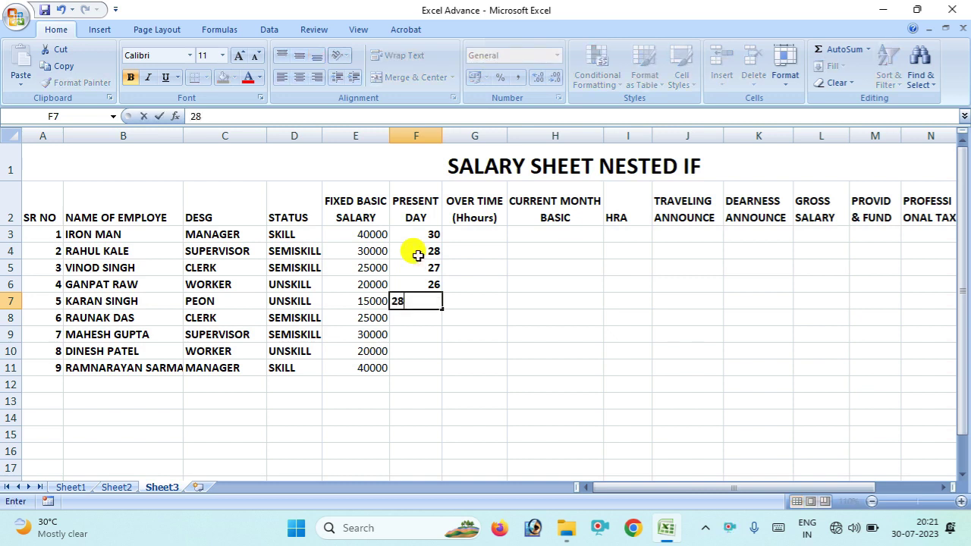
key("Return")
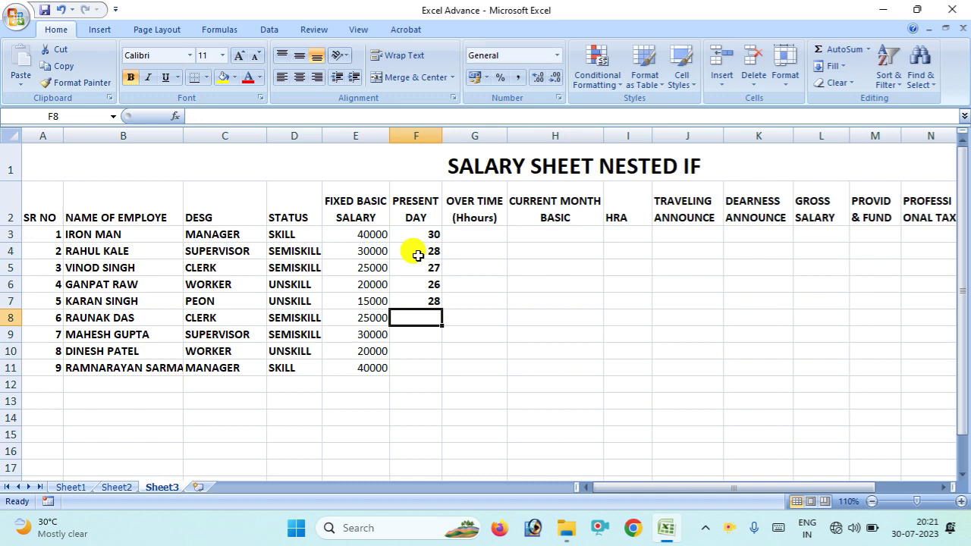
type("30")
key("Return")
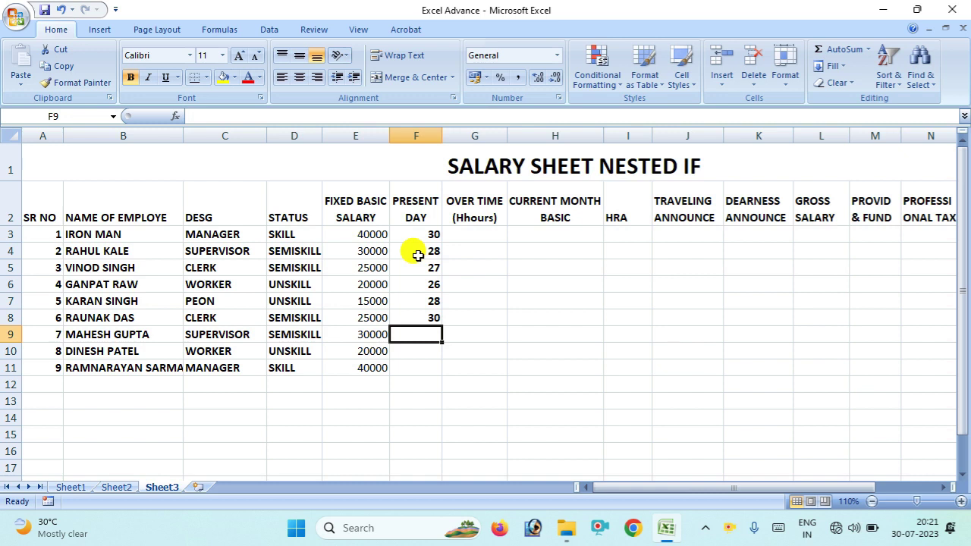
type("27")
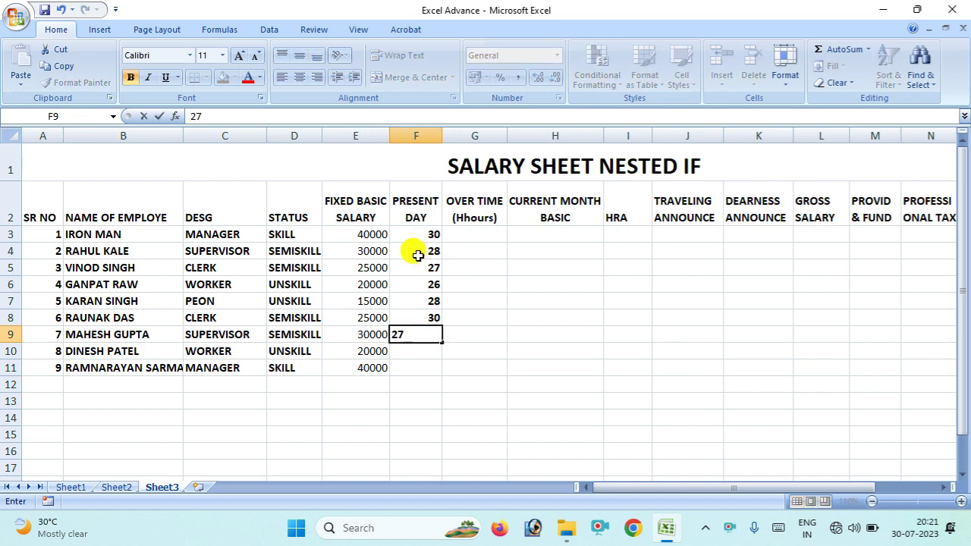
key("Return")
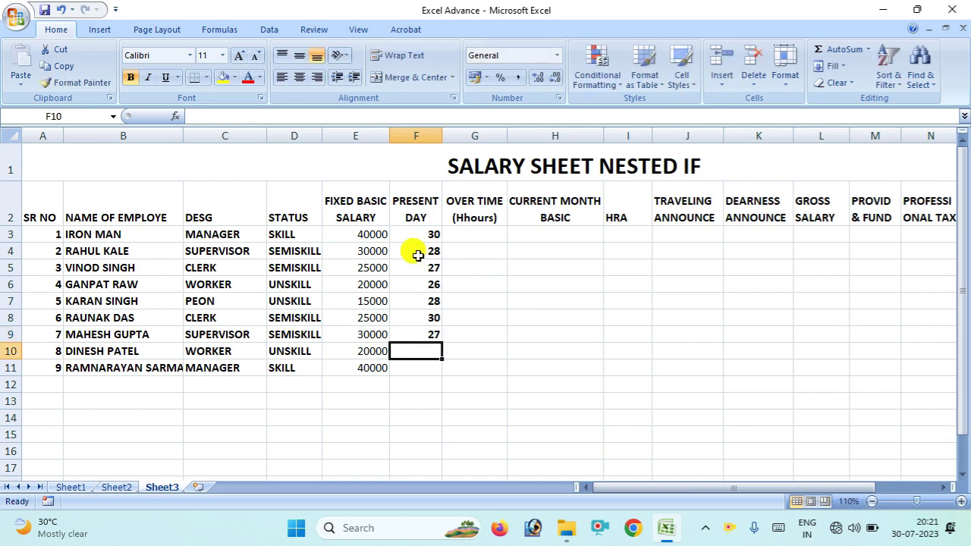
type("27")
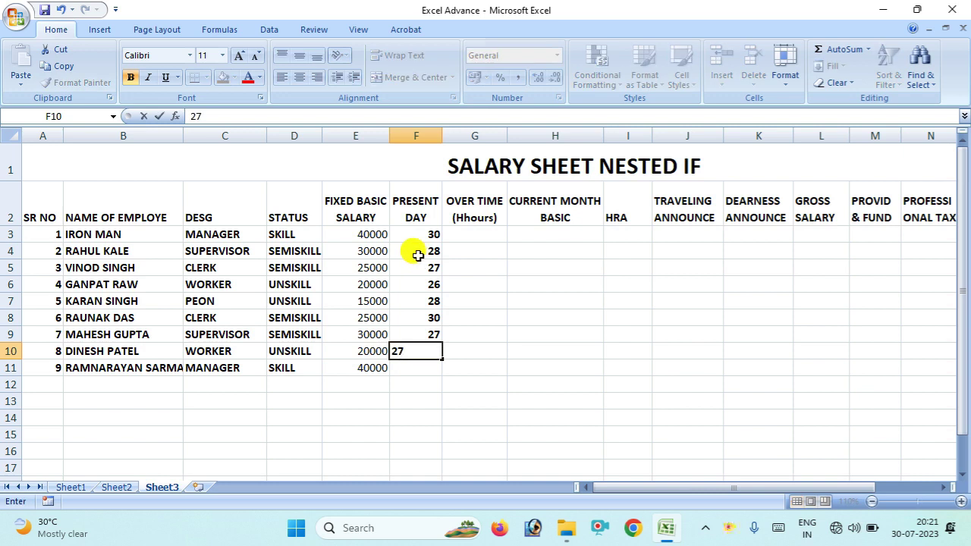
key("Return")
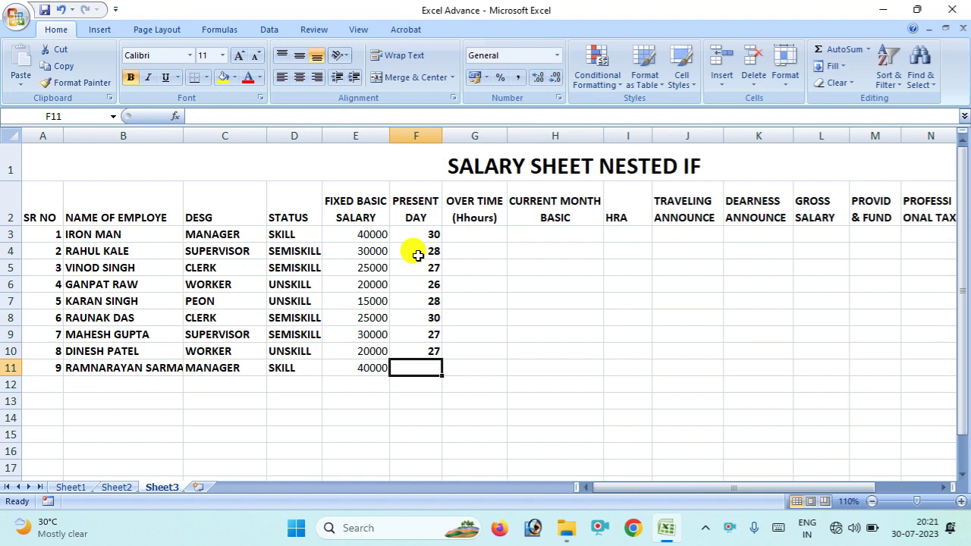
type("25")
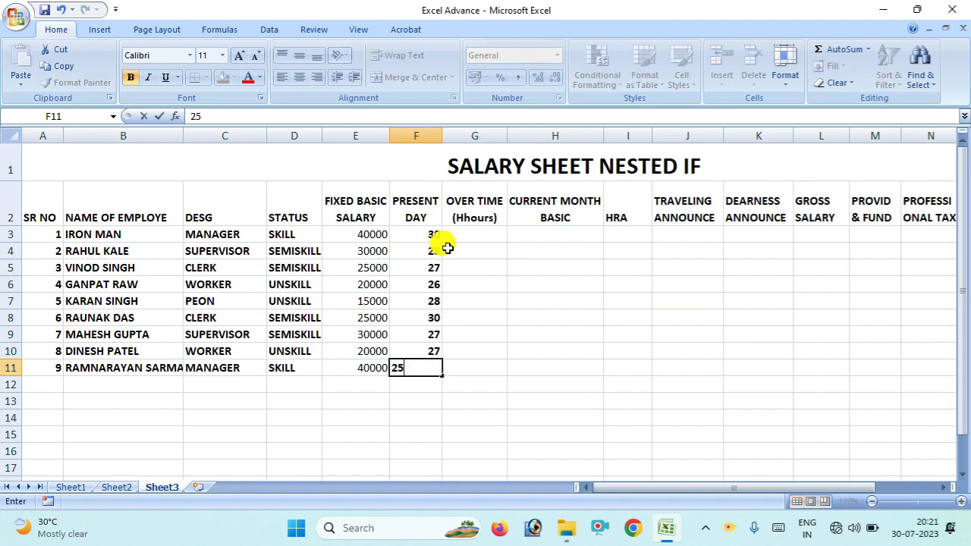
left_click(474, 233)
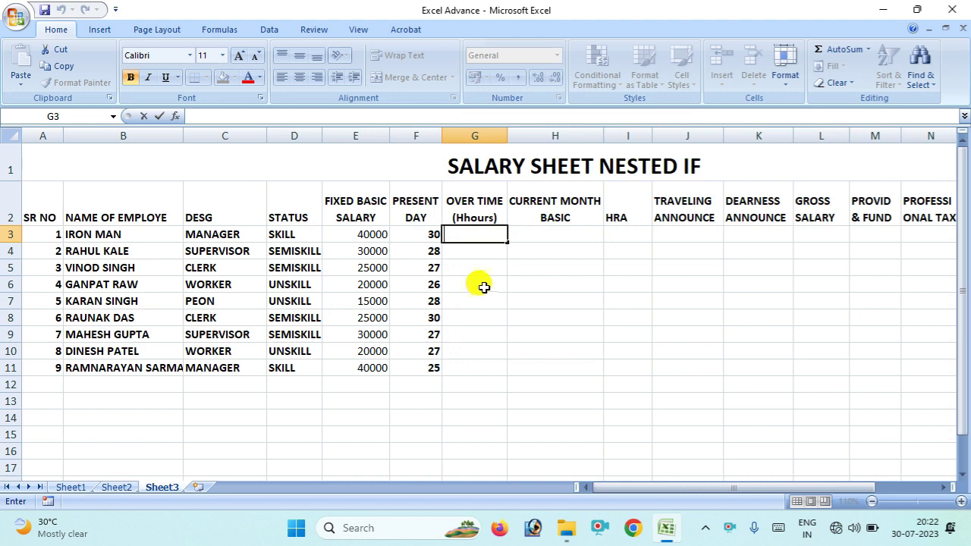
Enter overtime hours 20, 25, 50 and 60 in G3:G6.
left_click(467, 234)
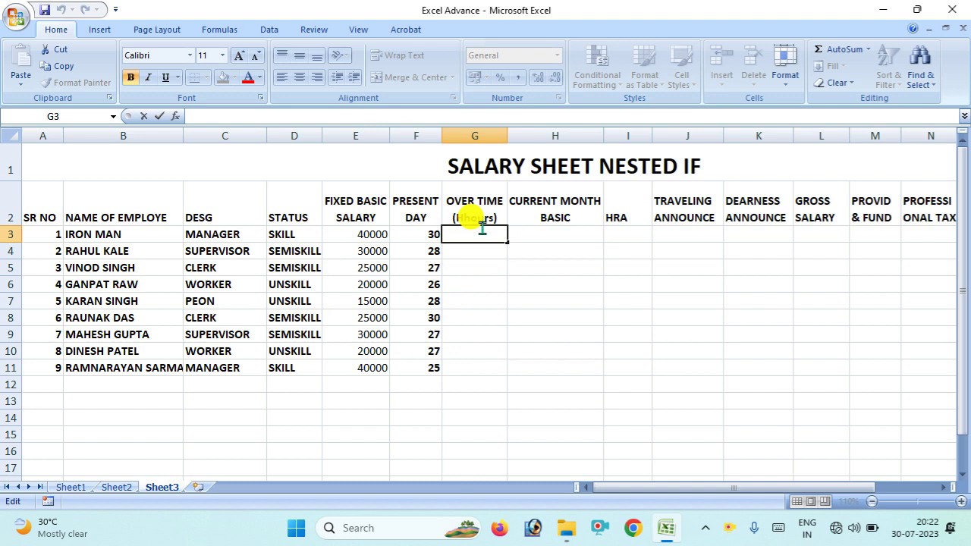
type("20")
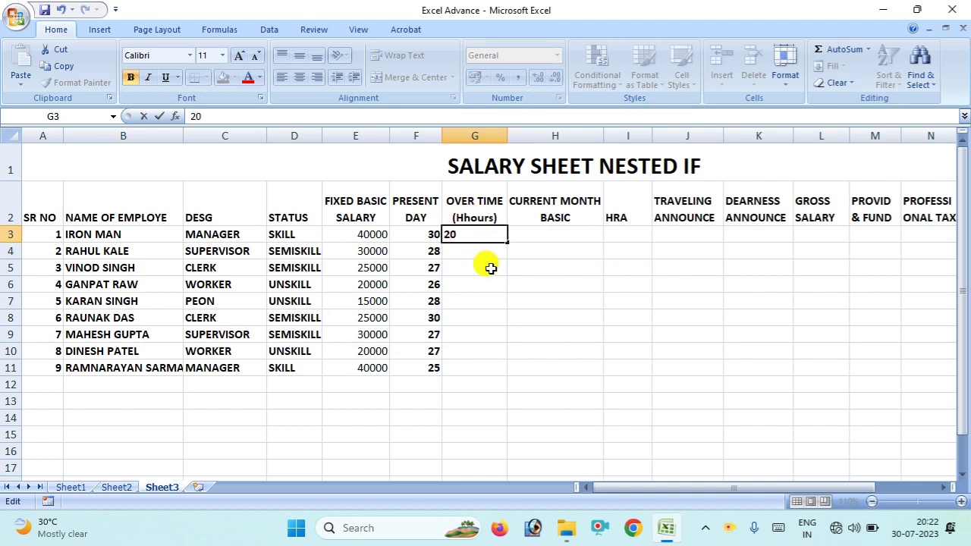
left_click(485, 255)
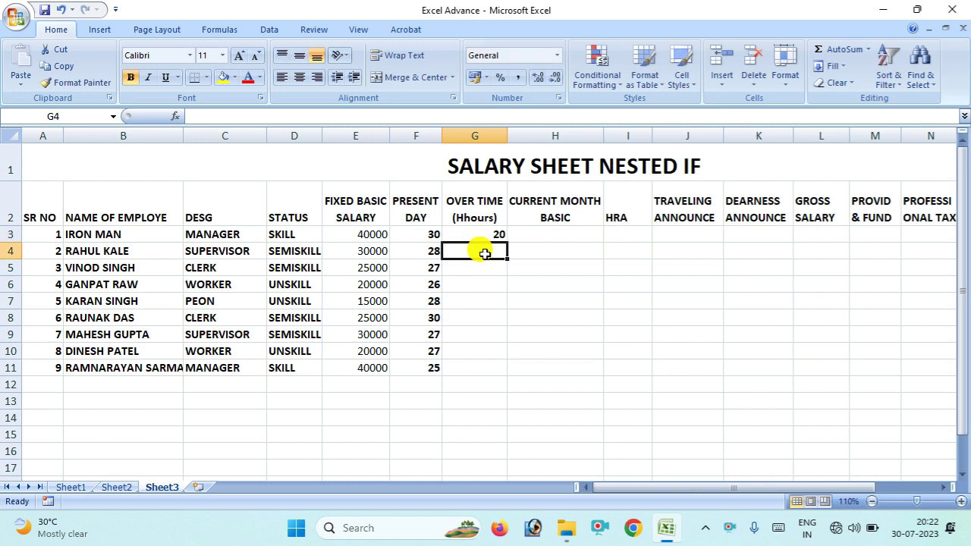
type("25")
key("Return")
type("50")
key("Return")
type("60")
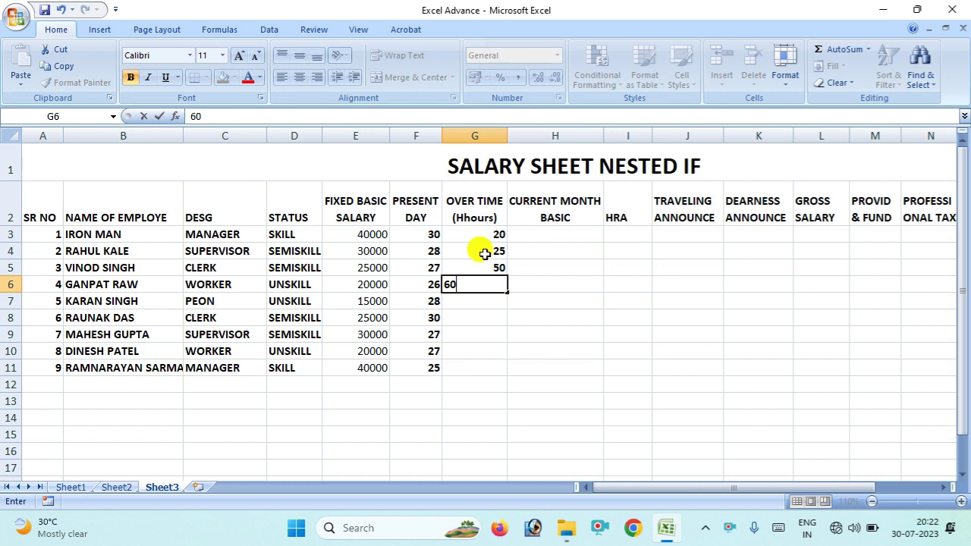
key("Return")
Enter overtime hours 0, 60, 25, 32 and 40 in G7:G11.
type("0")
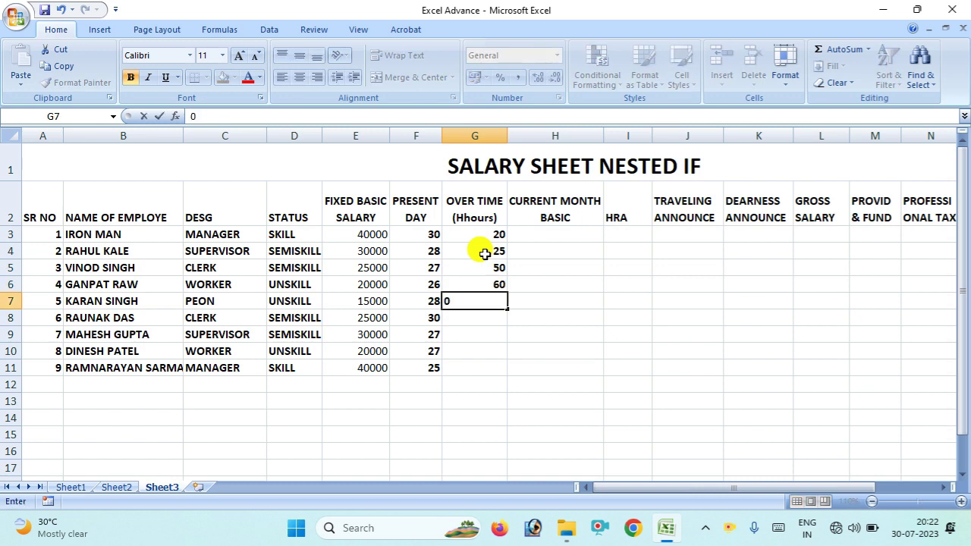
key("Return")
type("60")
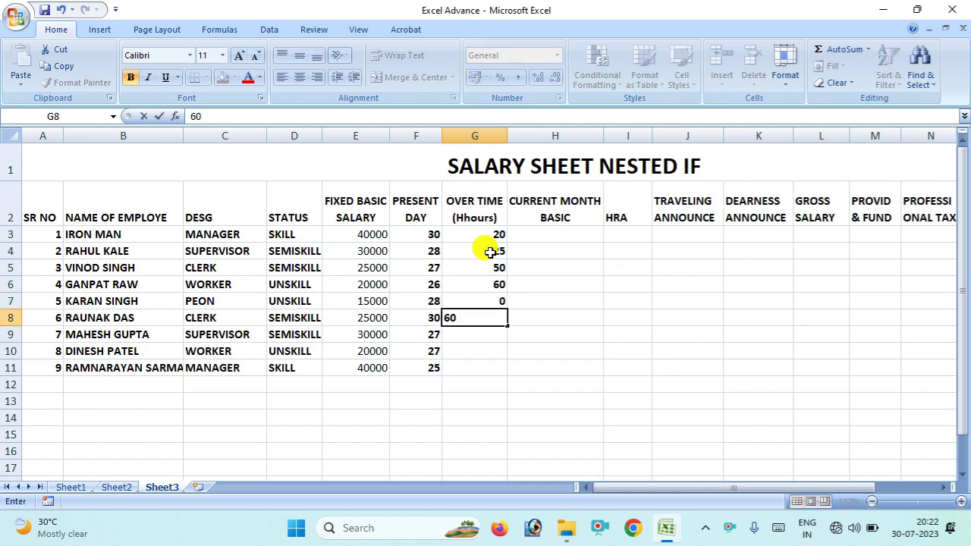
key("Return")
type("25")
key("Return")
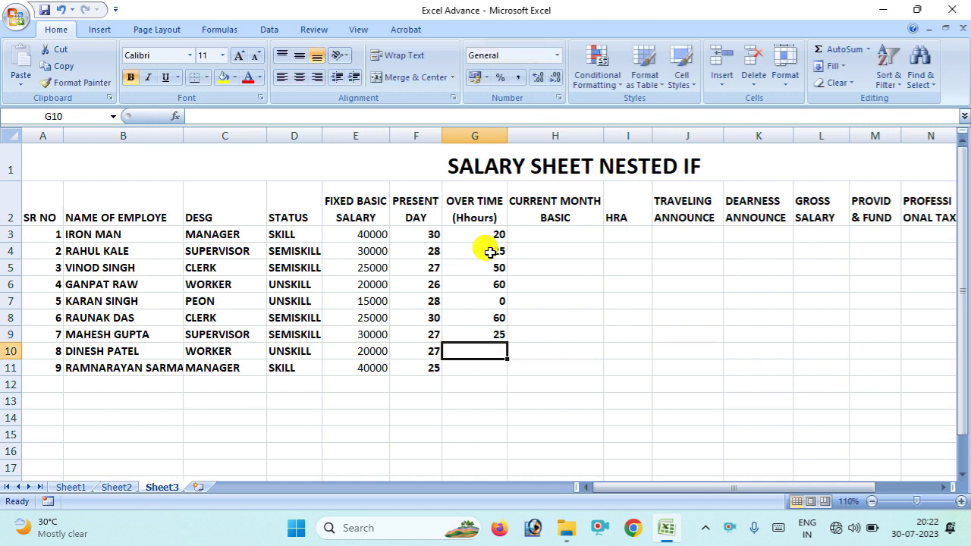
type("32")
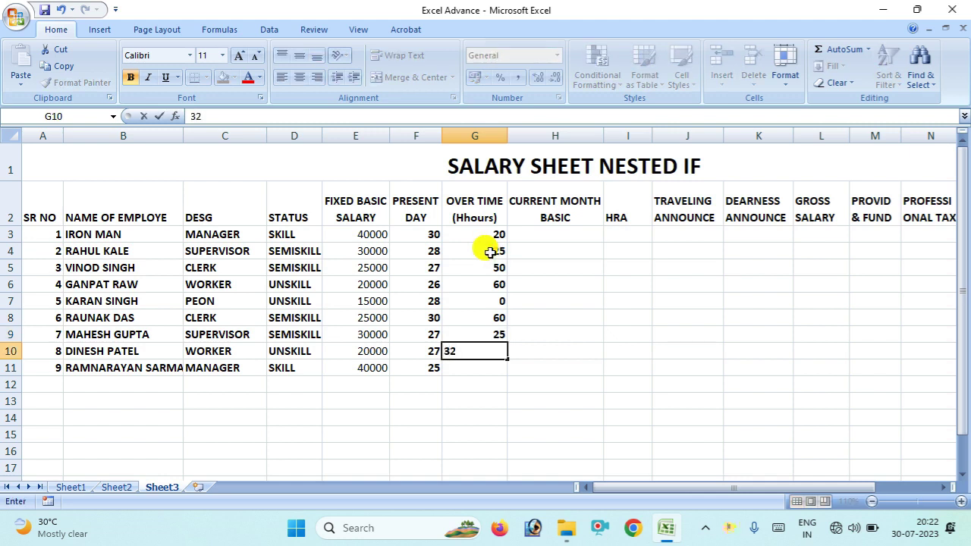
key("Return")
type("40")
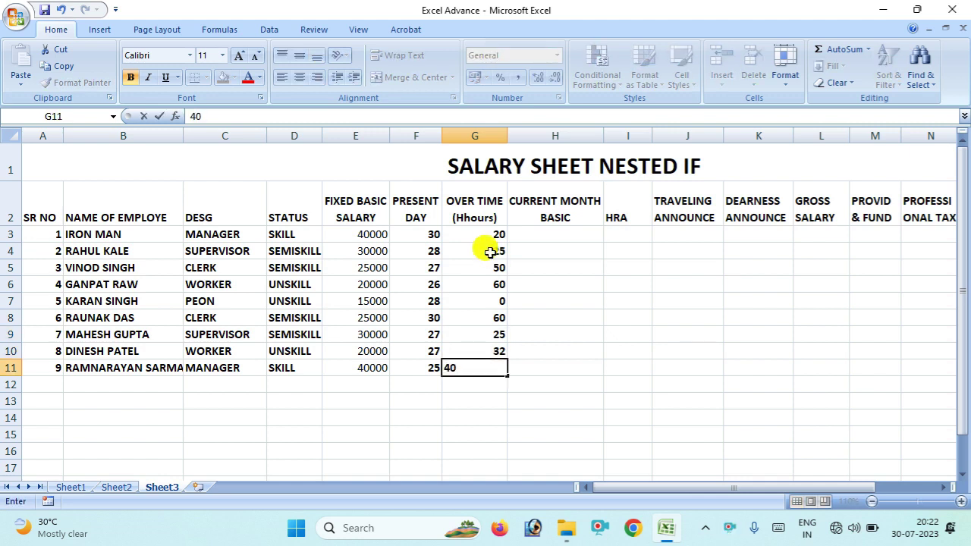
left_click(554, 237)
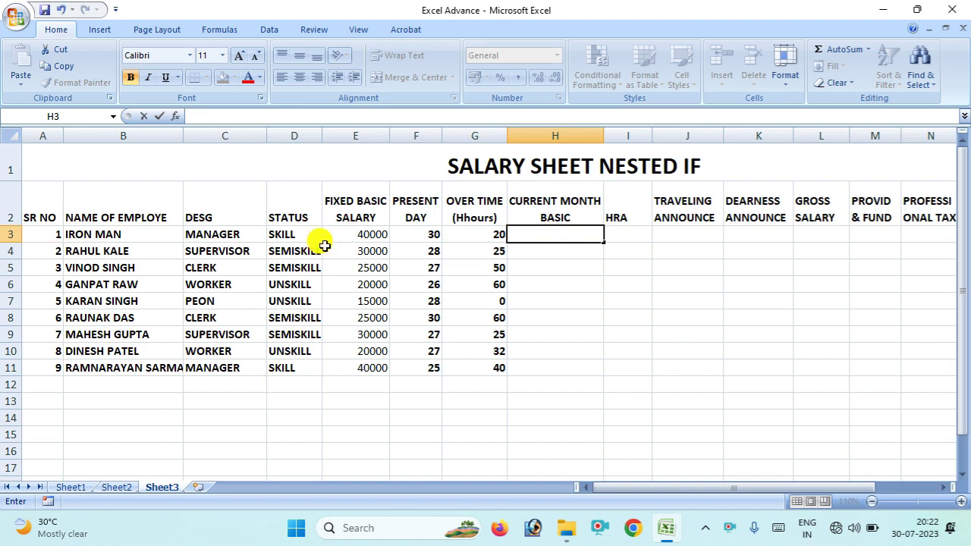
Type =(E3/30)*F3 into H3, correcting a stray 3.
type("=")
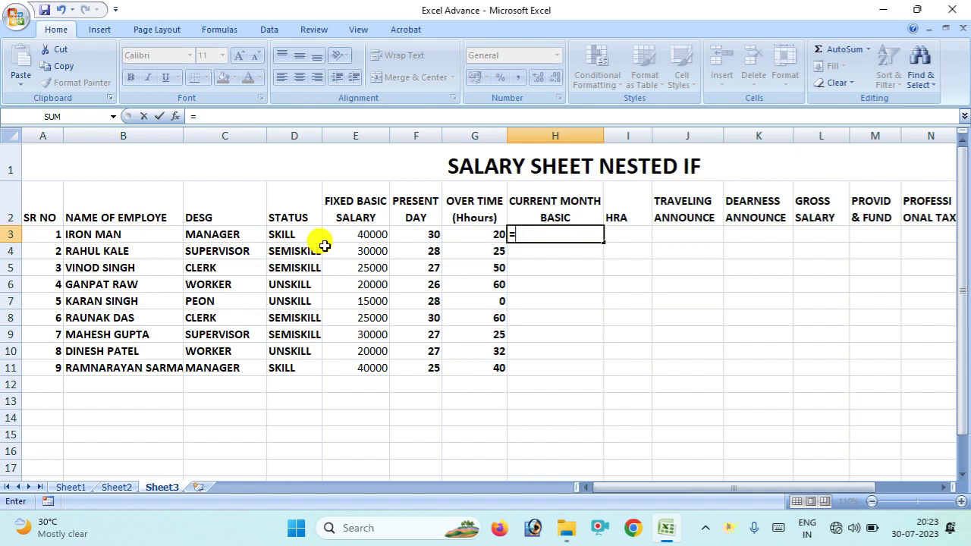
type("(")
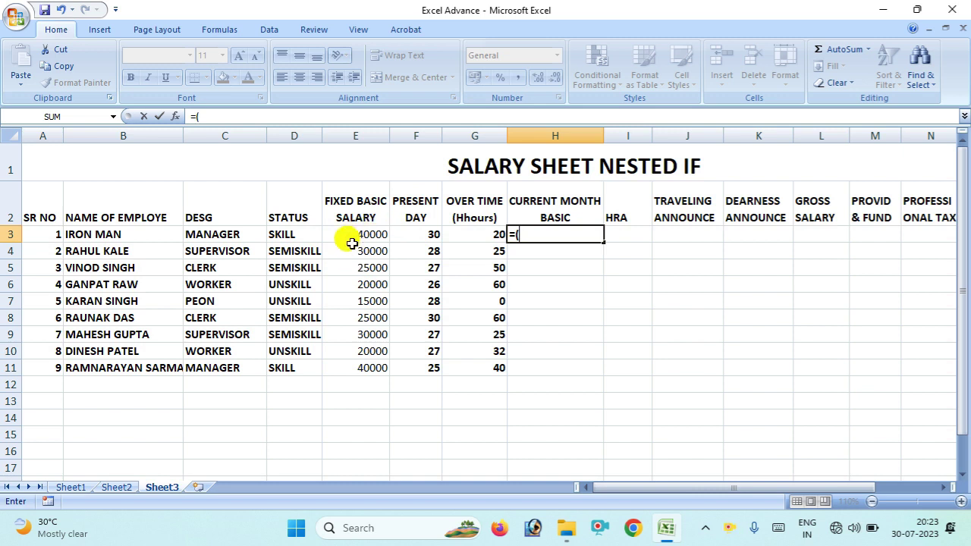
type("3")
key("BackSpace")
type("E3")
type("/")
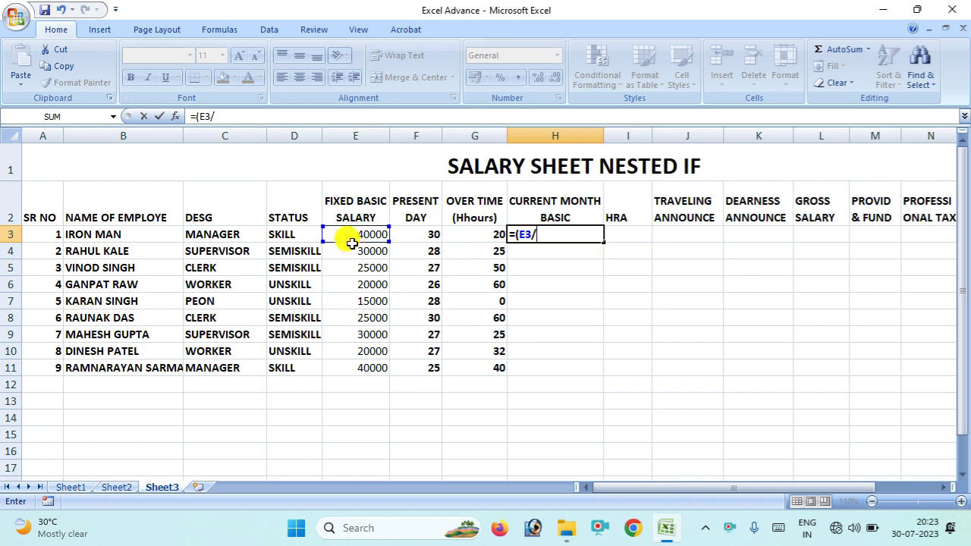
type("30")
type(")")
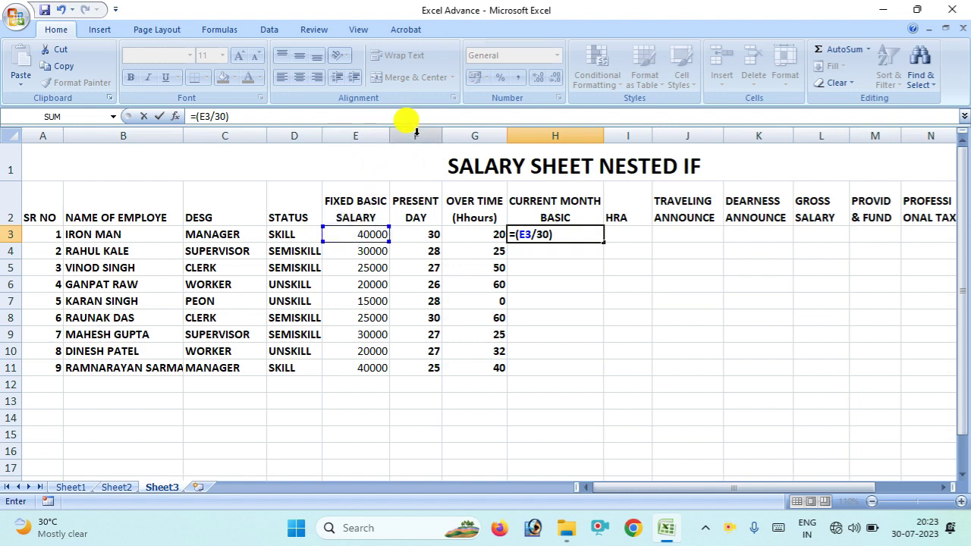
type("*")
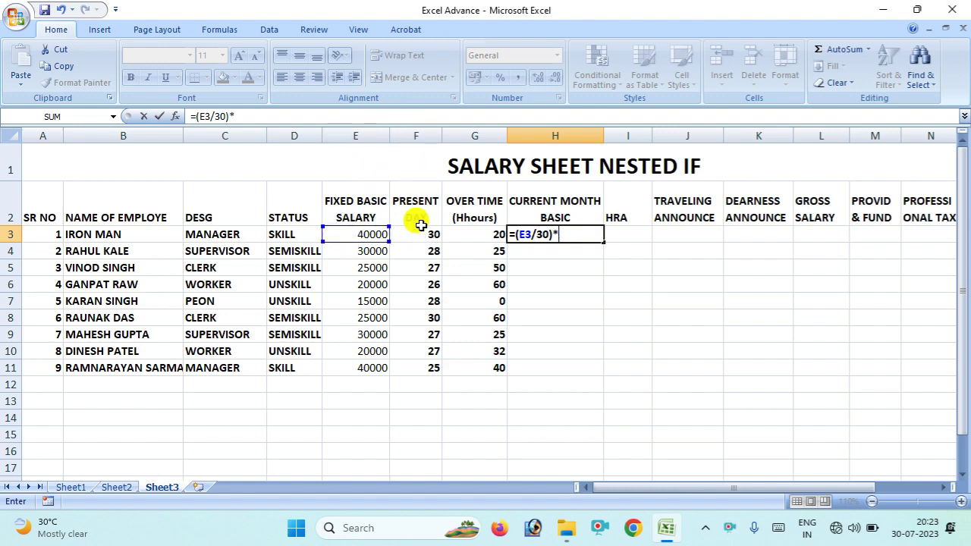
type("F3")
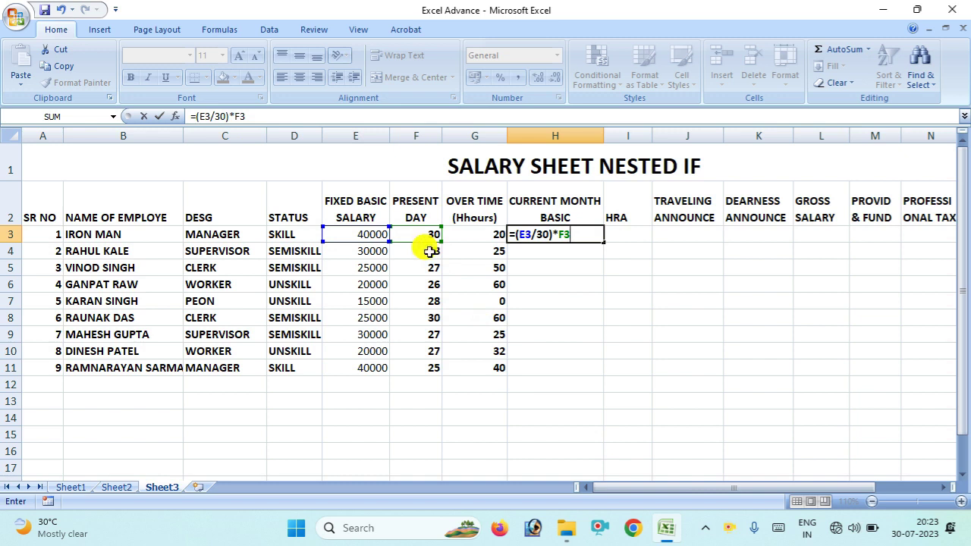
Append +(E3/30/10)*F3 to H3's formula and commit it, showing 44000.
type("+")
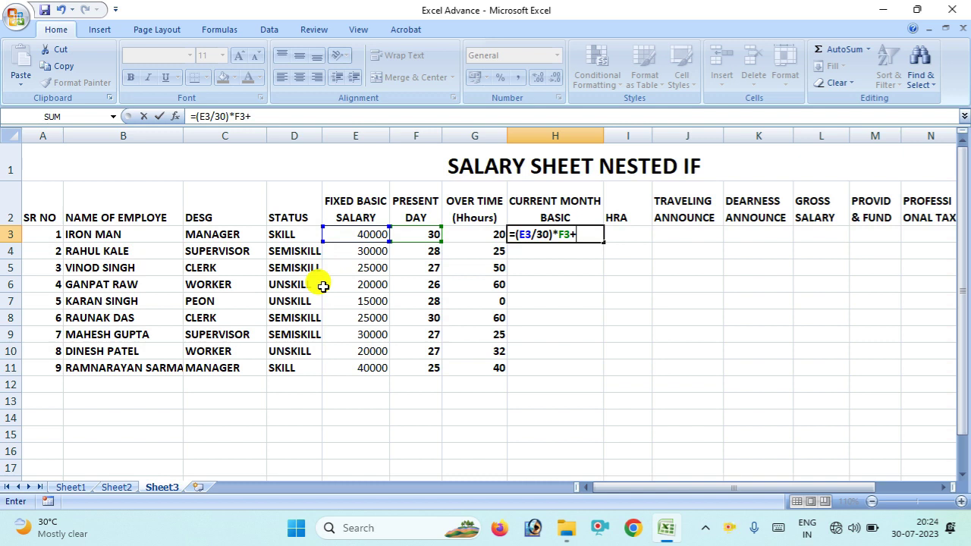
type("(")
type("E3")
type("/30")
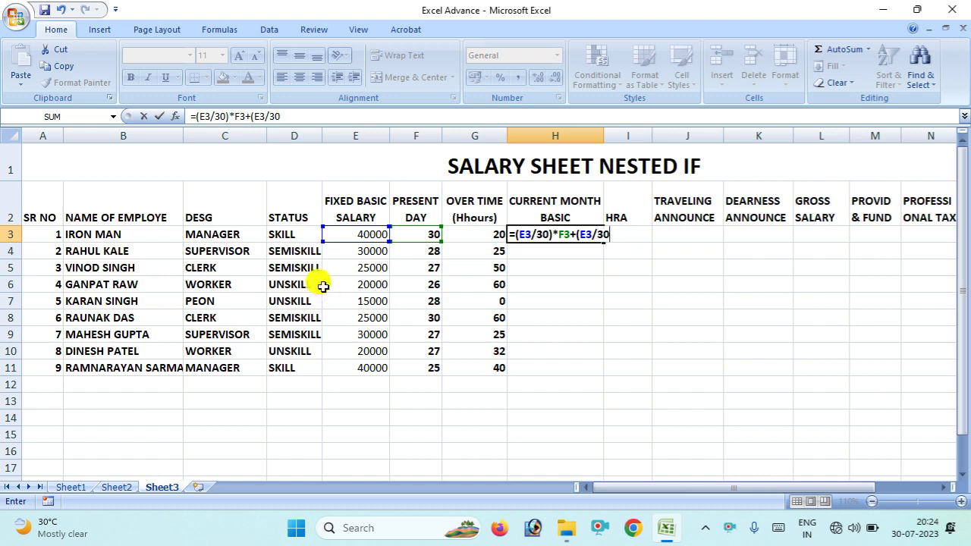
type("/")
type("10")
type(")*")
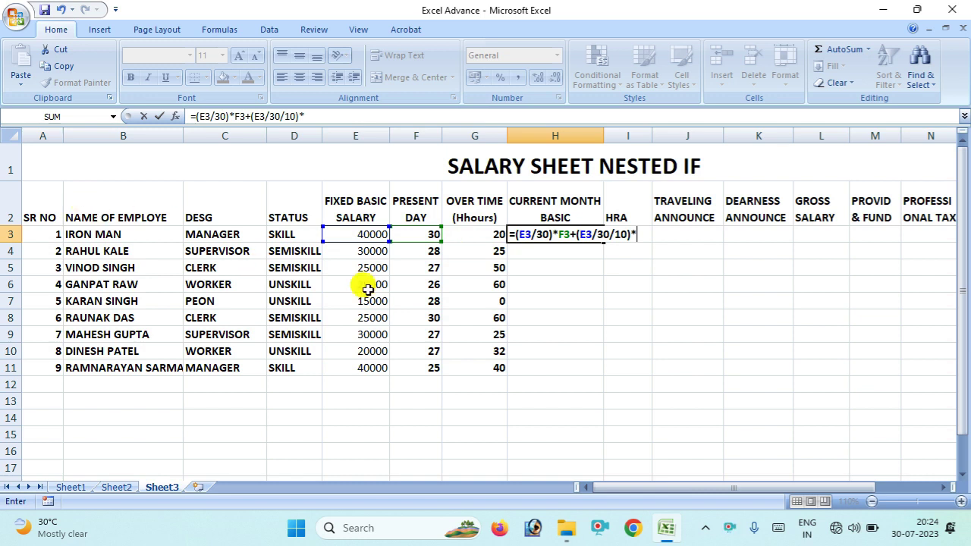
type("F3")
key("Return")
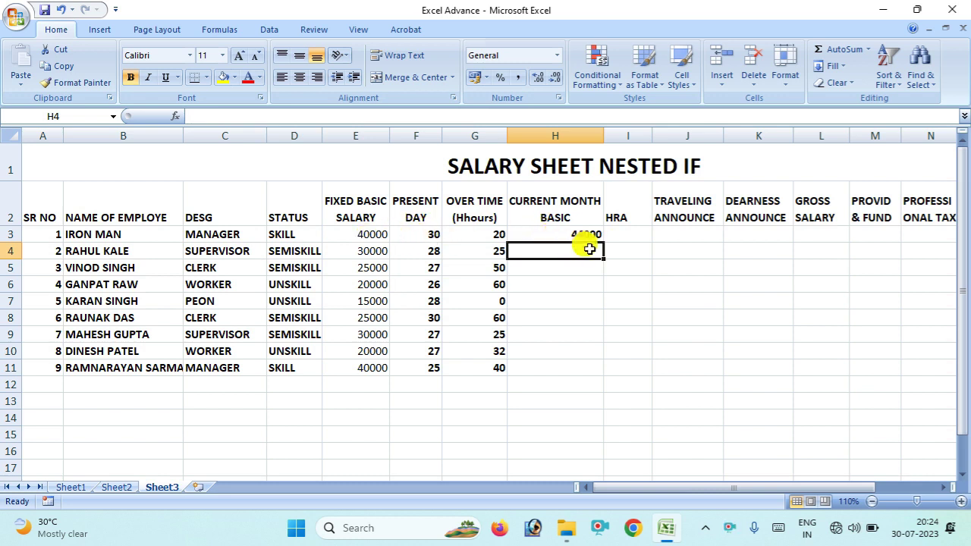
Copy H3's formula down to H11, resize column H, and begin editing HRA cell I3.
left_click(574, 236)
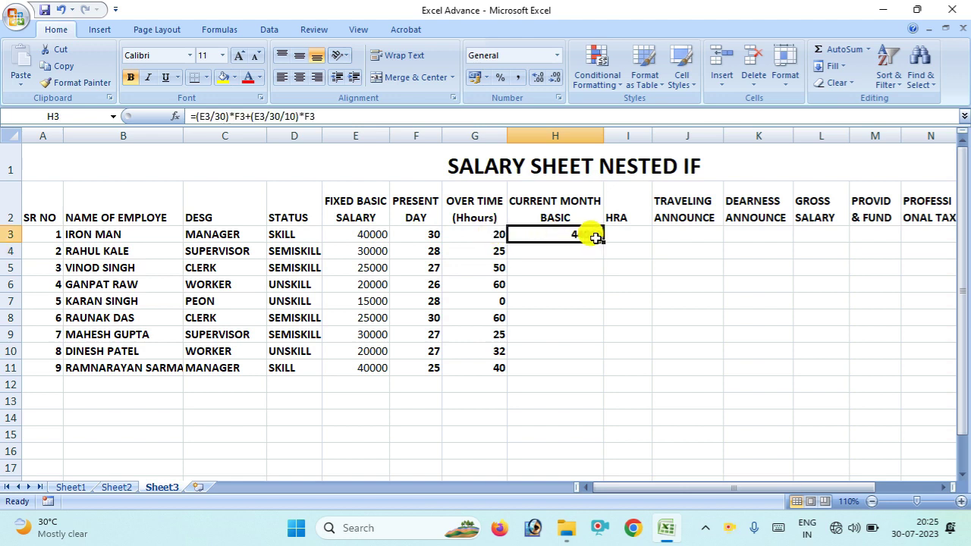
left_click_drag(602, 240, 598, 372)
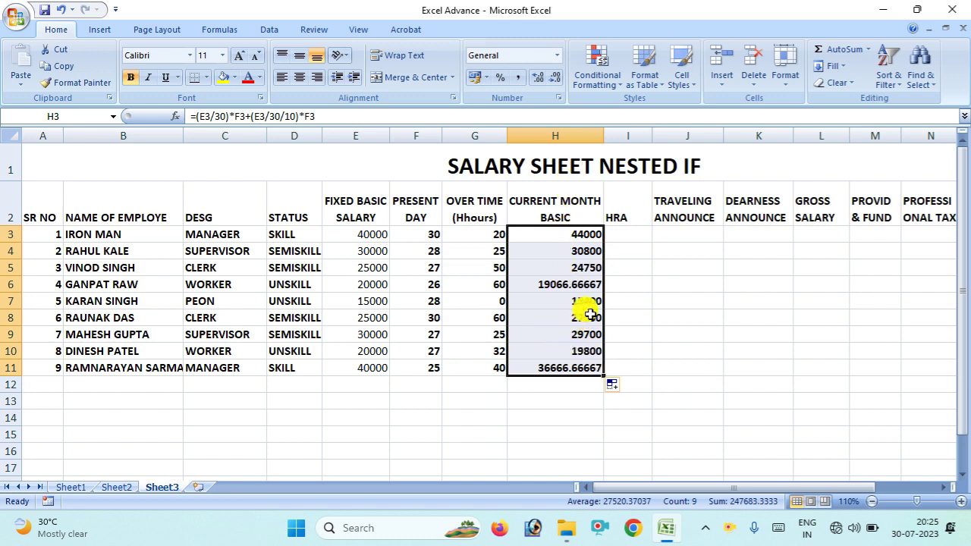
left_click_drag(603, 135, 584, 135)
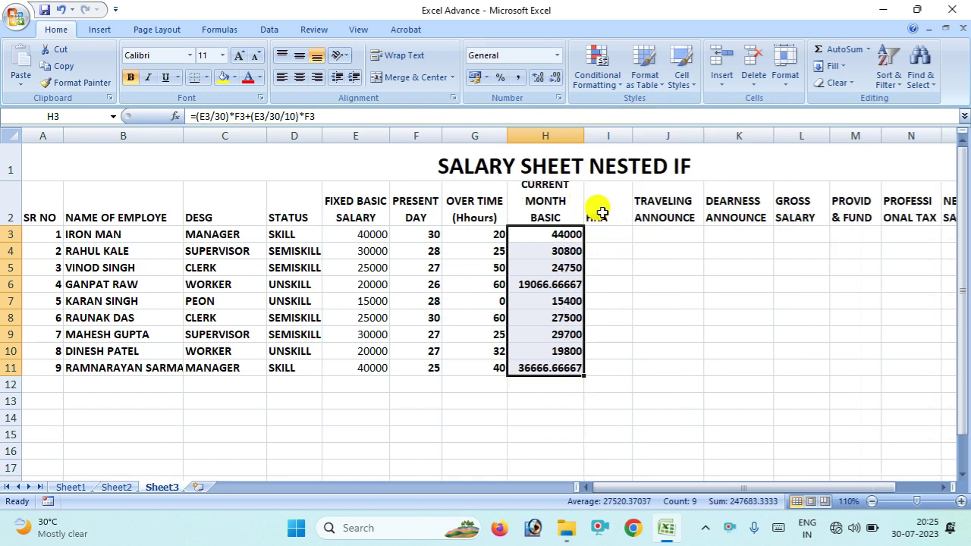
left_click_drag(584, 135, 592, 135)
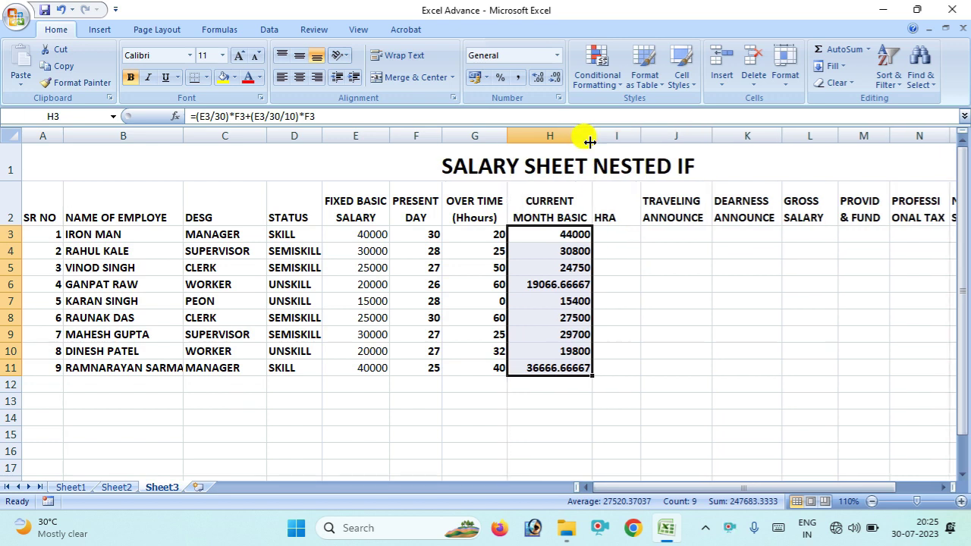
left_click(620, 236)
double_click(620, 236)
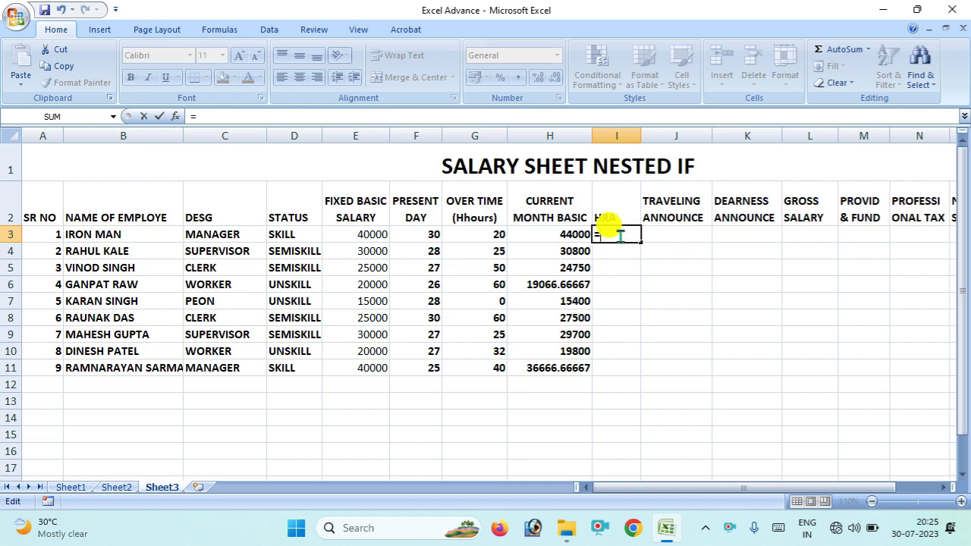
Start I3's HRA formula as =IF(D3="SKILL",E3*30, fixing the unquoted SKILL and the stray period.
type("=IF")
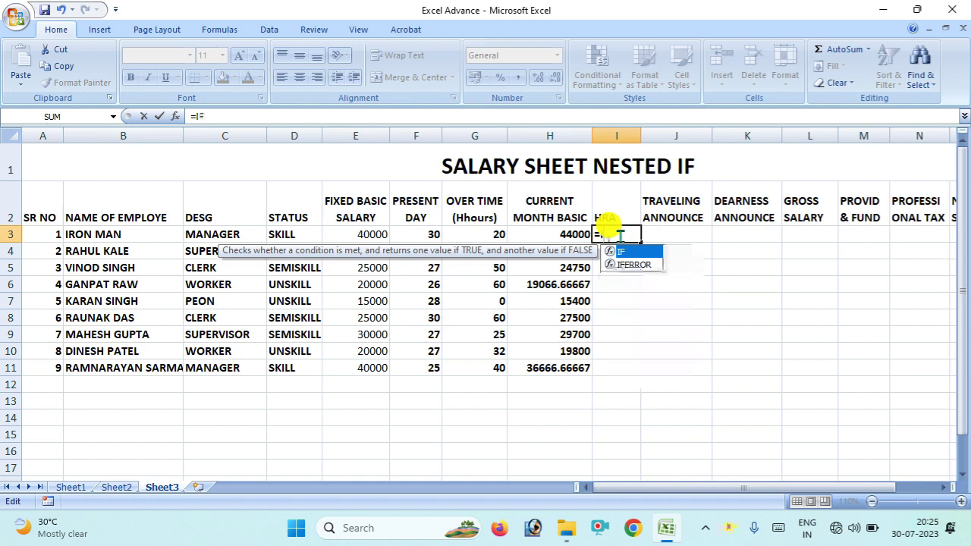
type("(")
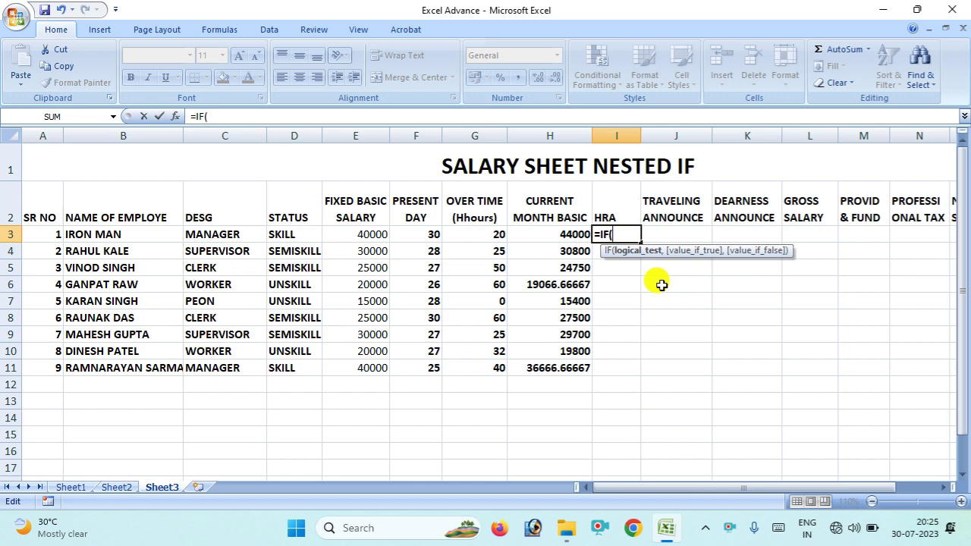
type("D")
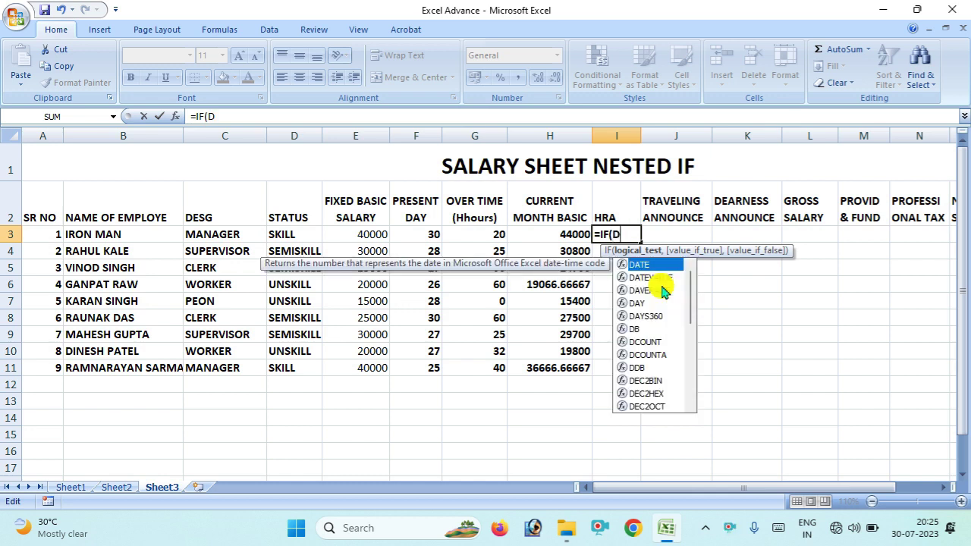
type("3=")
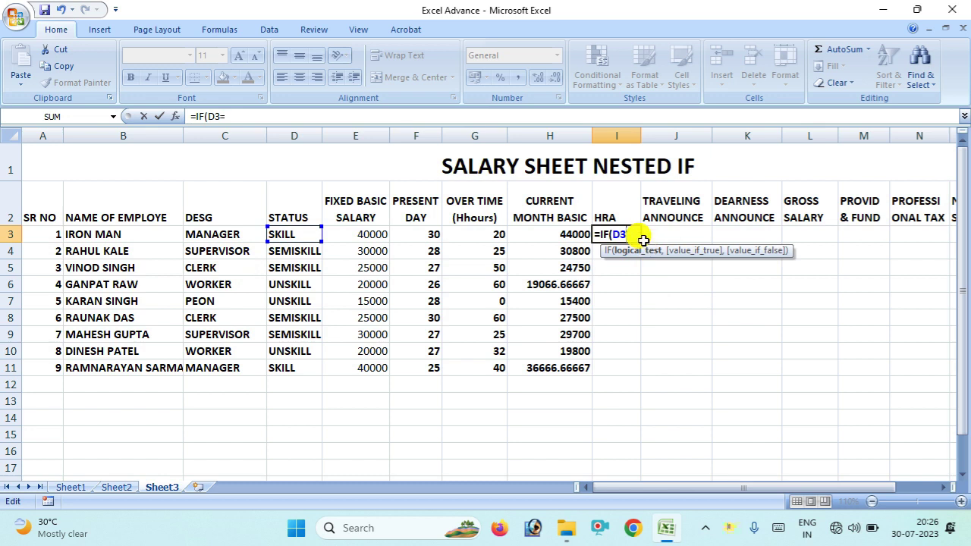
type("S")
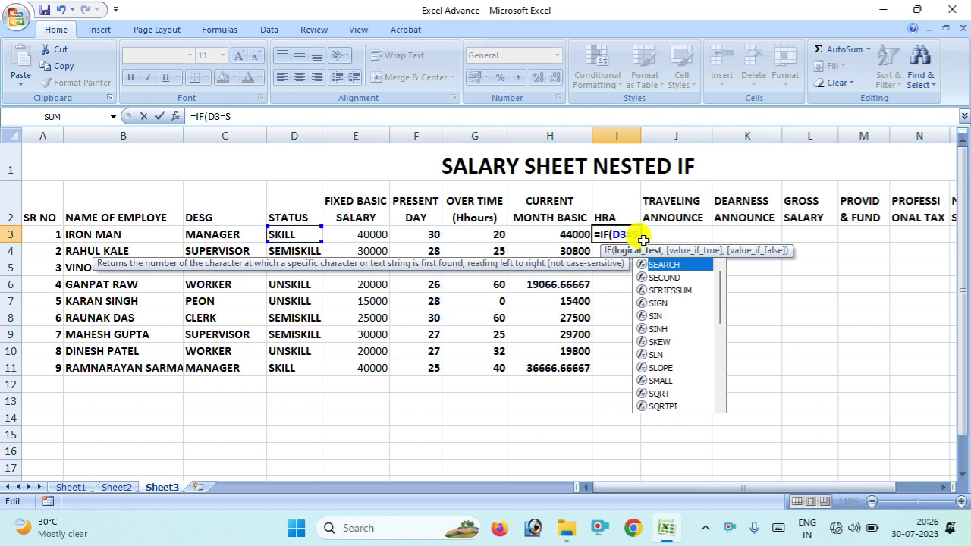
type("KILL")
key("BackSpace")
key("BackSpace")
key("BackSpace")
key("BackSpace")
key("BackSpace")
type("\"SKILL\"")
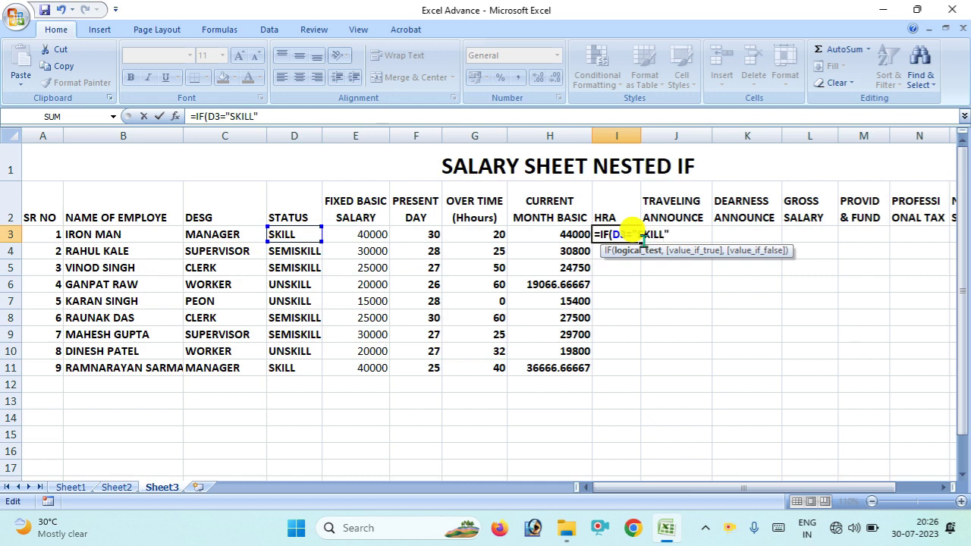
type(",")
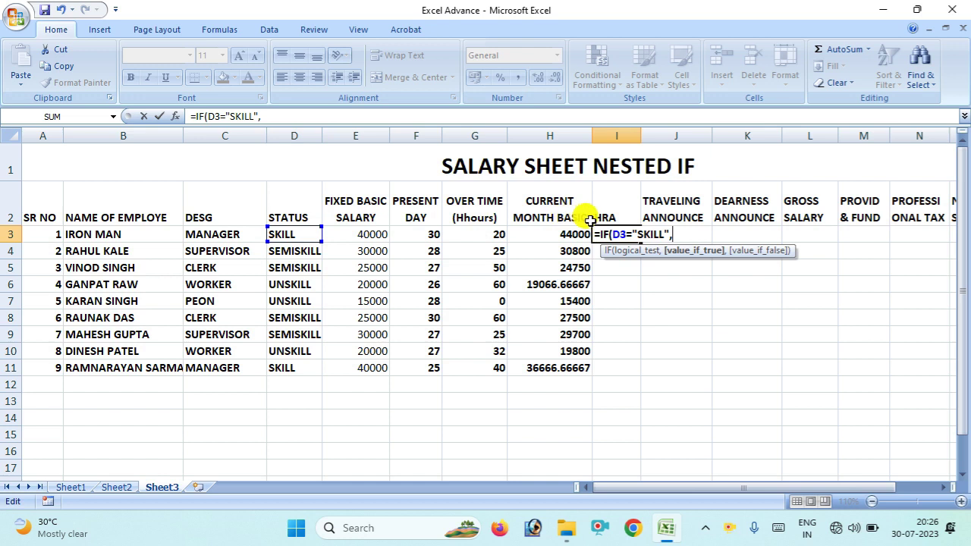
type("E3*")
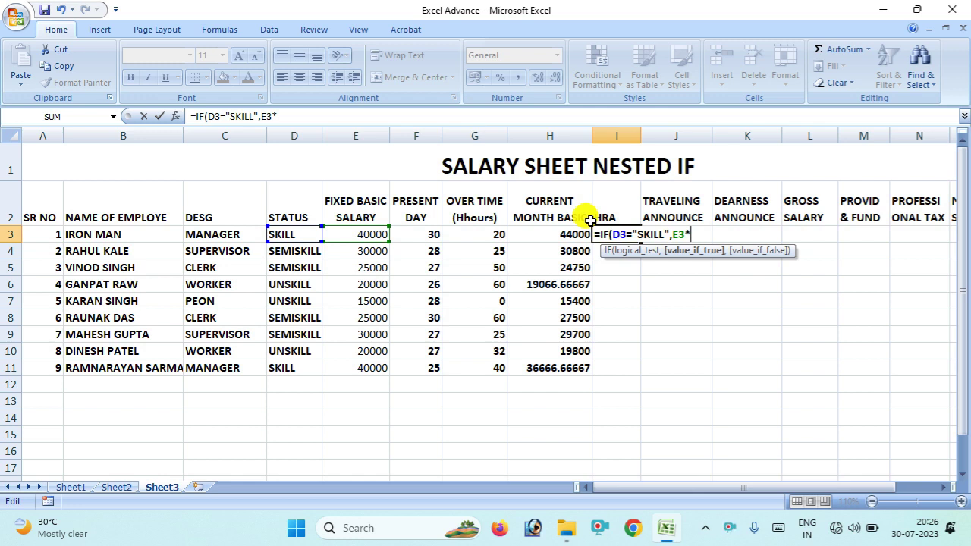
type("30")
type(".")
key("BackSpace")
Add the nested condition IF(D3="SEMISKILL",E3*20 to I3's HRA formula.
type(",")
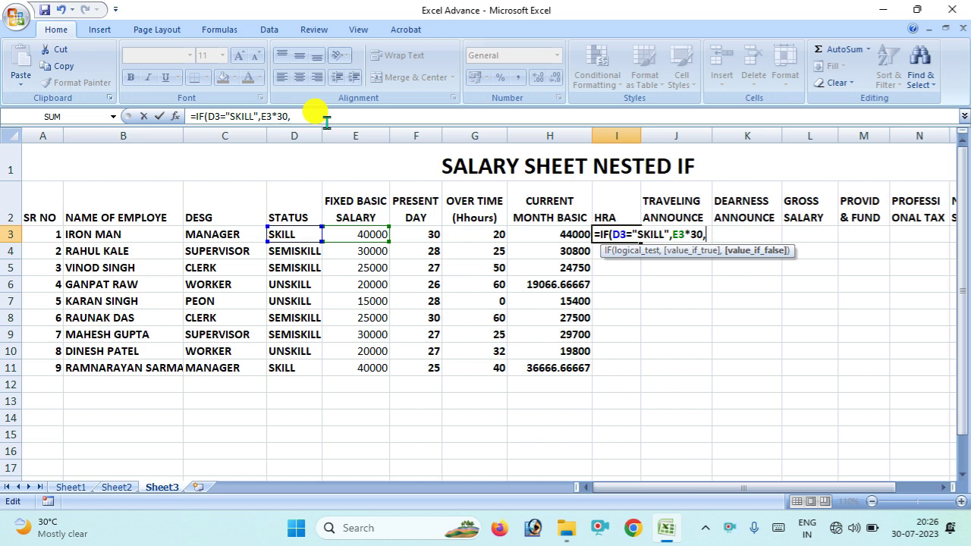
type("IF")
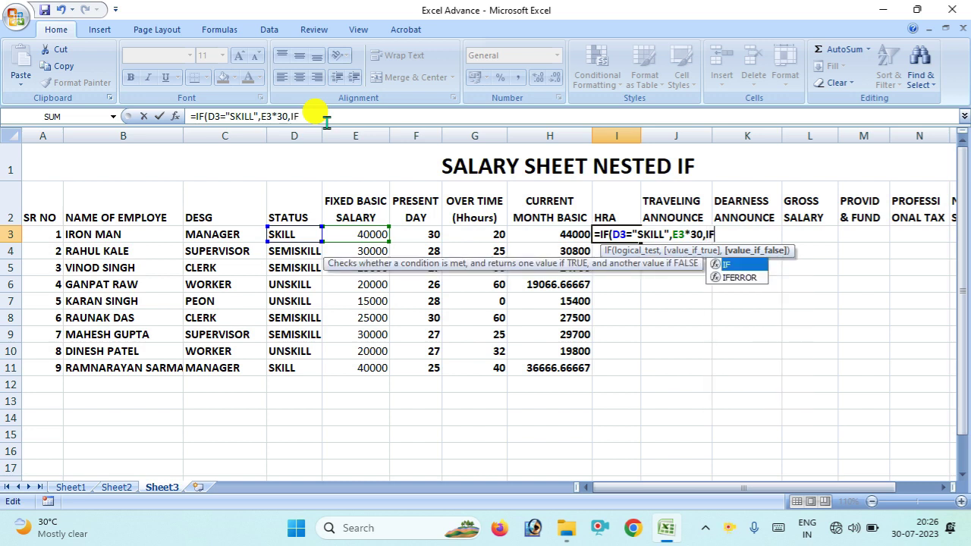
type("(")
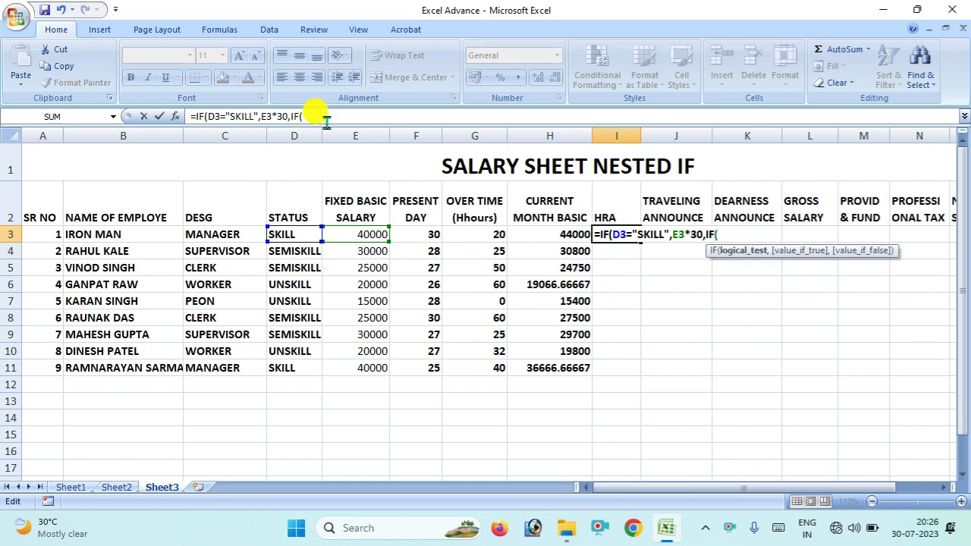
type("D3=")
type("\"")
type("SEMI")
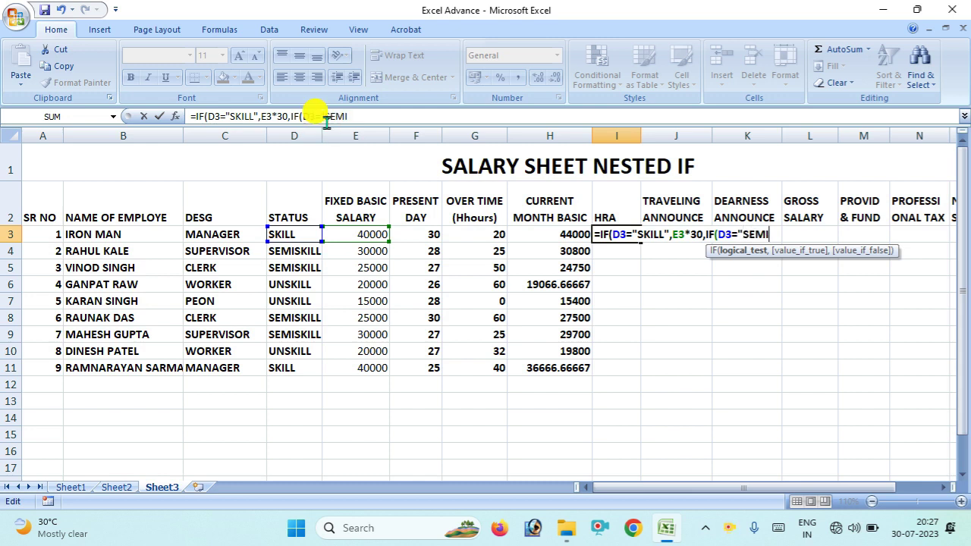
type("SKILL")
type("\"")
type(",")
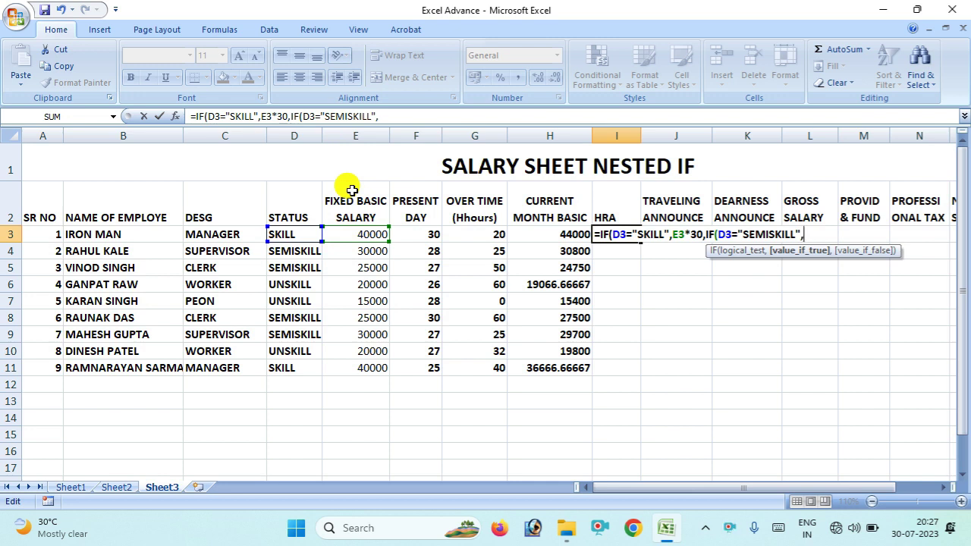
type("E3")
type("*20")
left_click(699, 236)
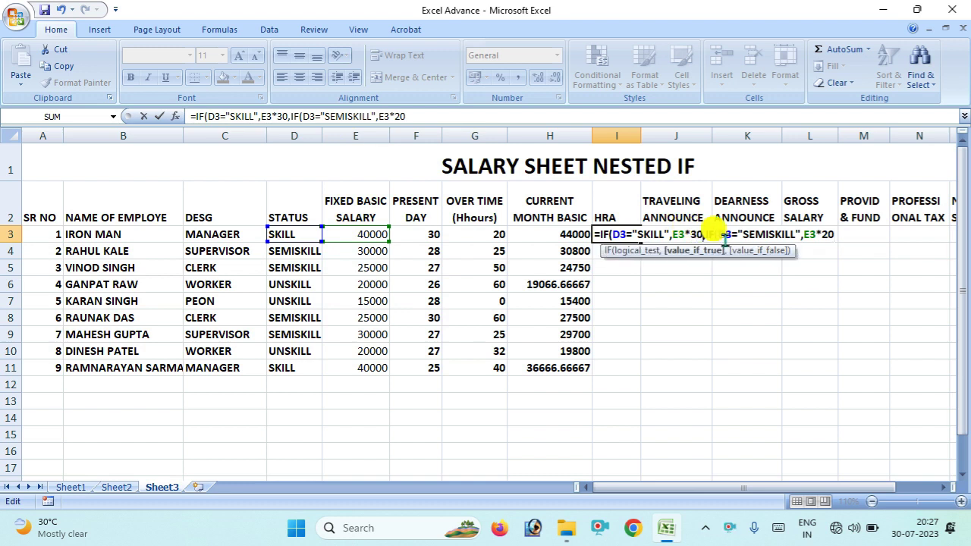
Finish I3's HRA formula with 30%, 20% and a 10% fallback, committing it to show 12000.
type("%")
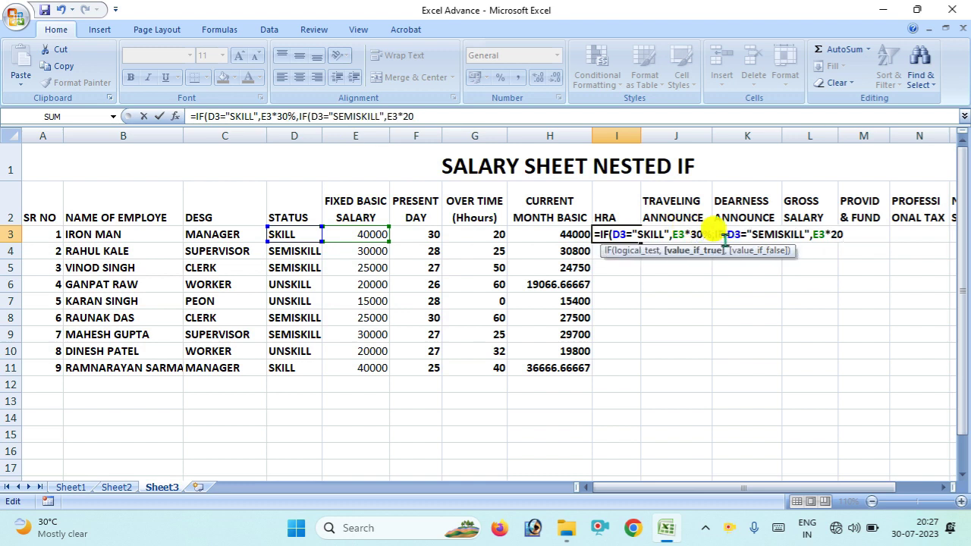
left_click(843, 235)
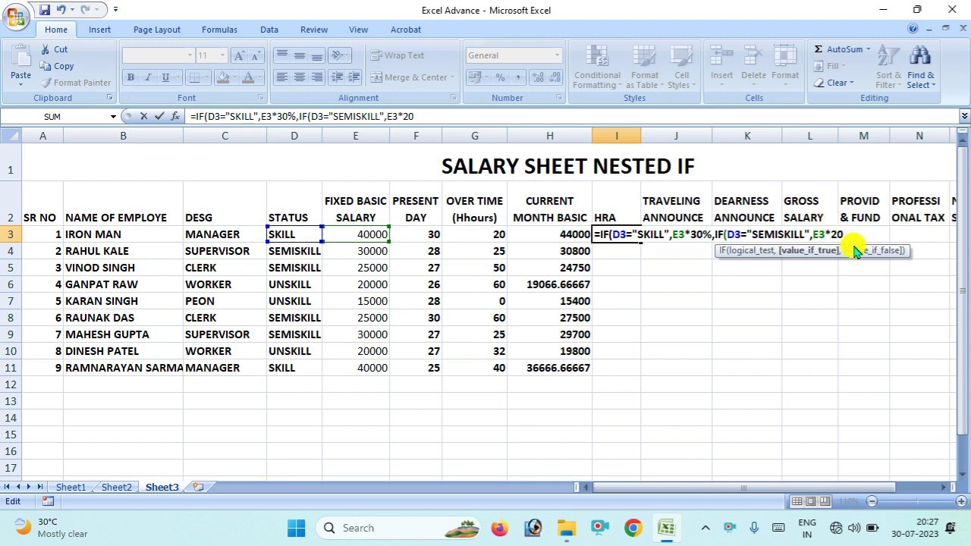
type("%")
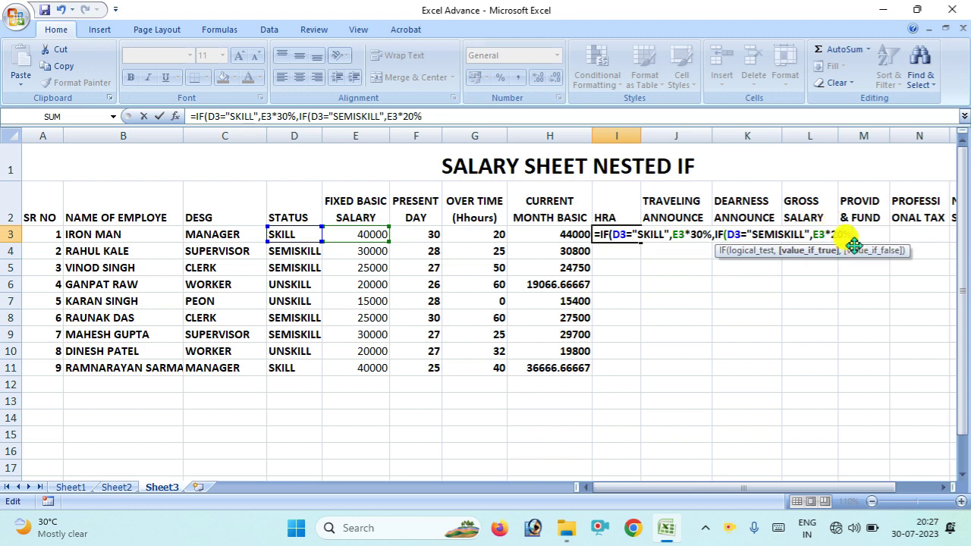
type(",")
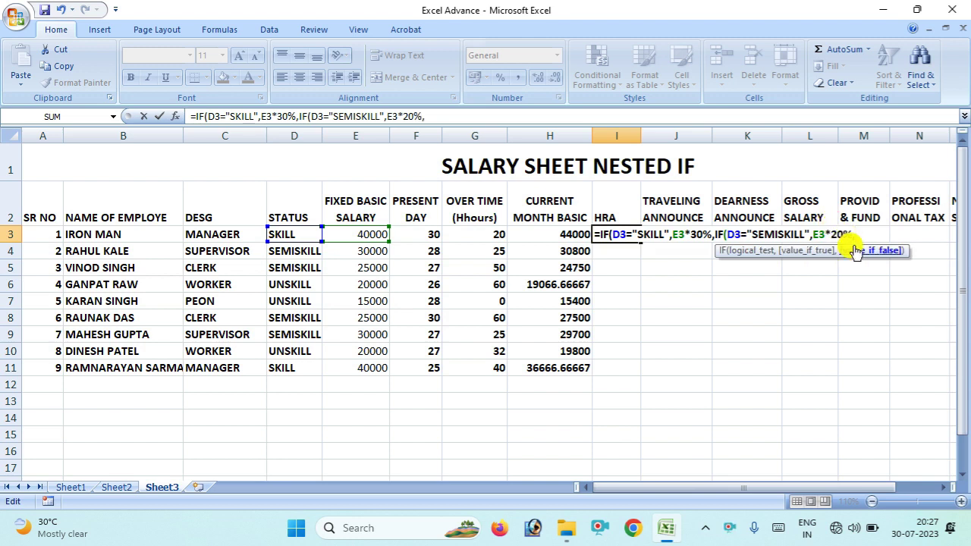
type("IF")
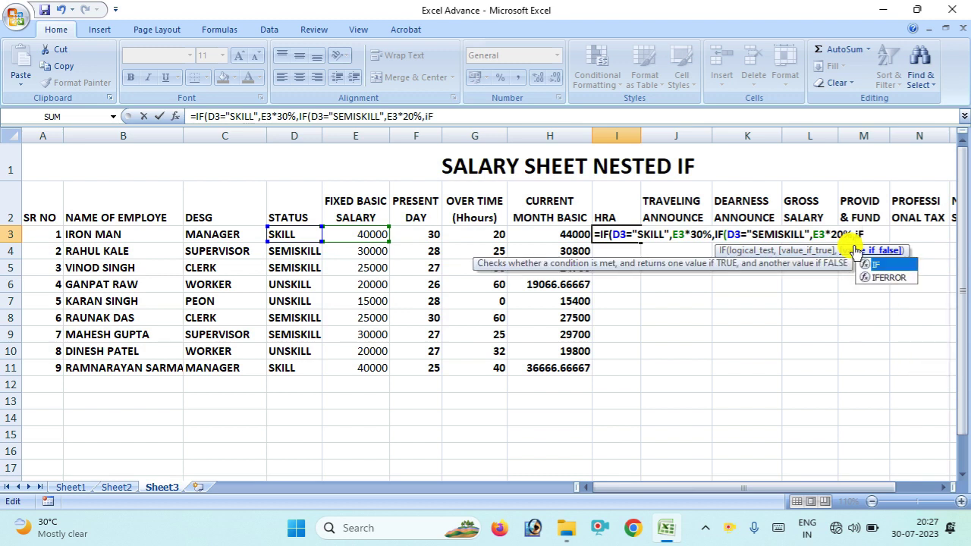
type("(")
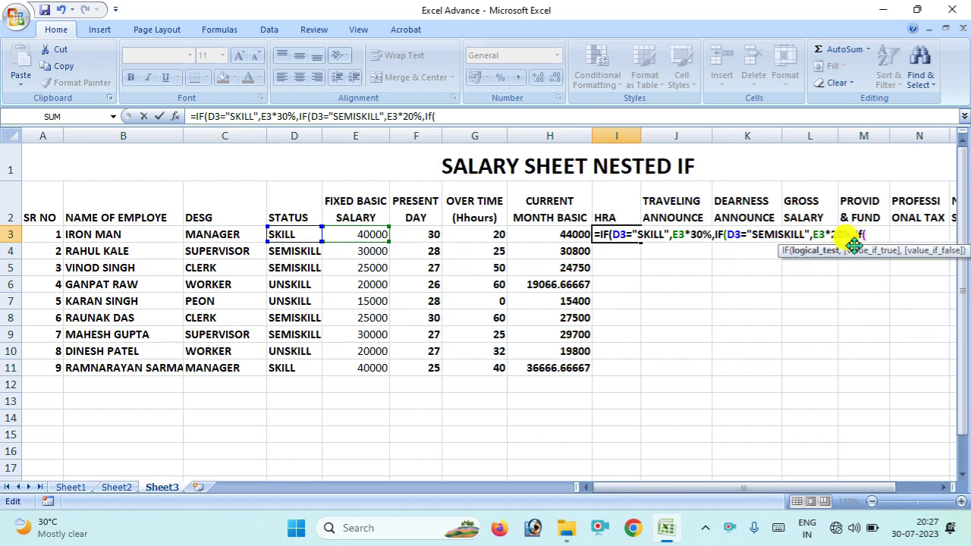
type("d3")
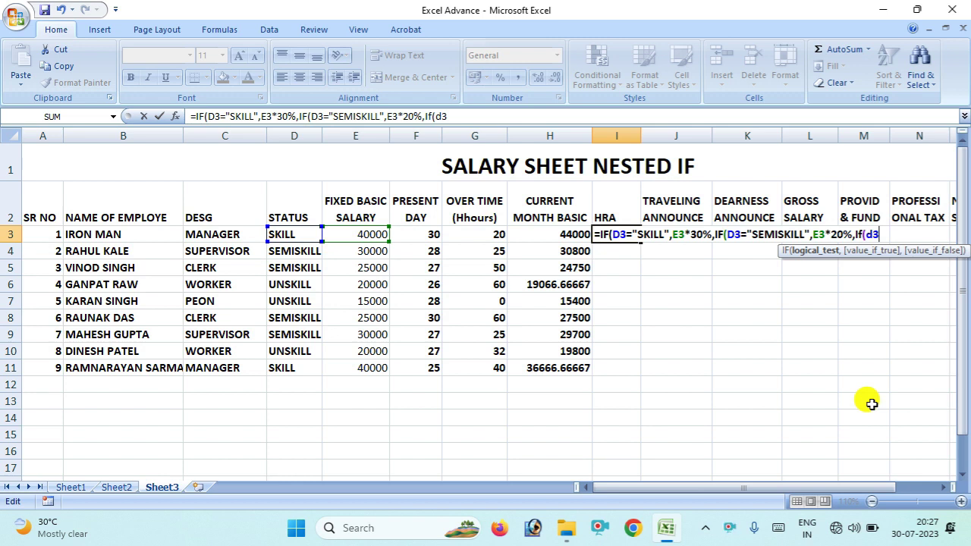
key("BackSpace")
key("BackSpace")
key("BackSpace")
key("BackSpace")
key("BackSpace")
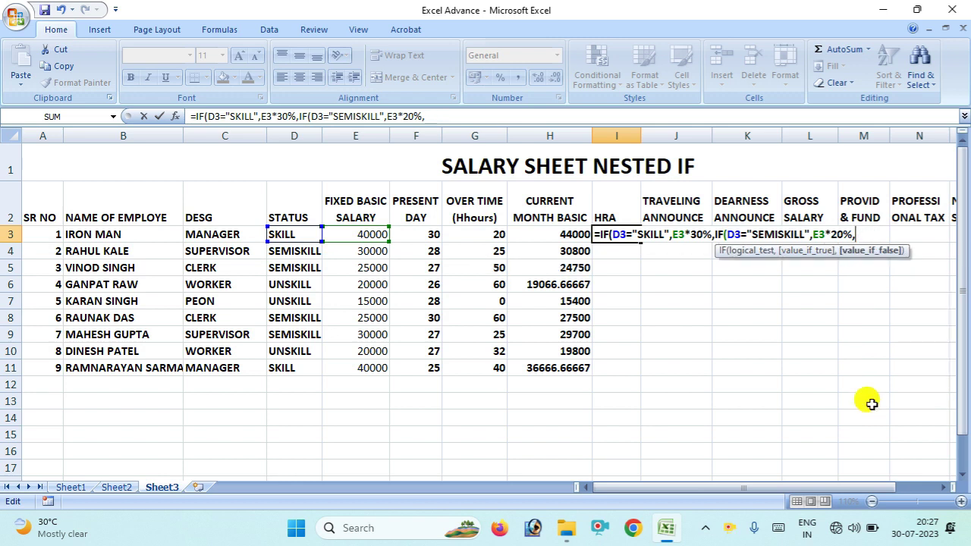
type("e3")
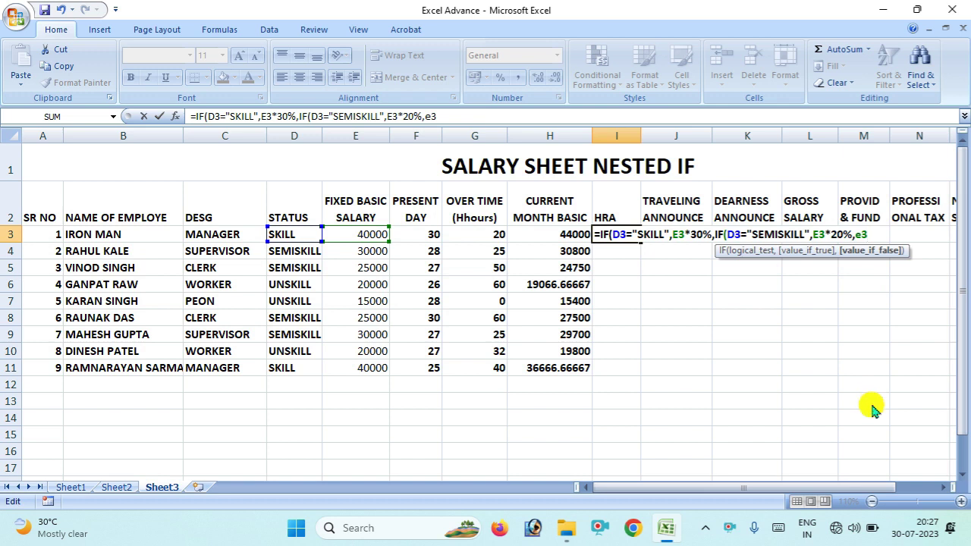
type("*")
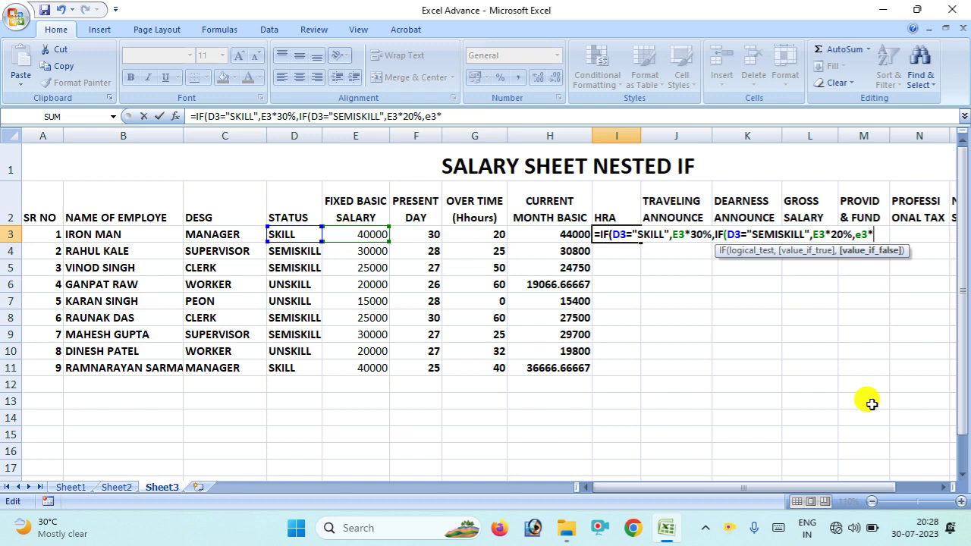
type("20")
key("BackSpace")
key("BackSpace")
type("10")
type("&")
key("BackSpace")
type("%")
type(")")
type(")")
key("Return")
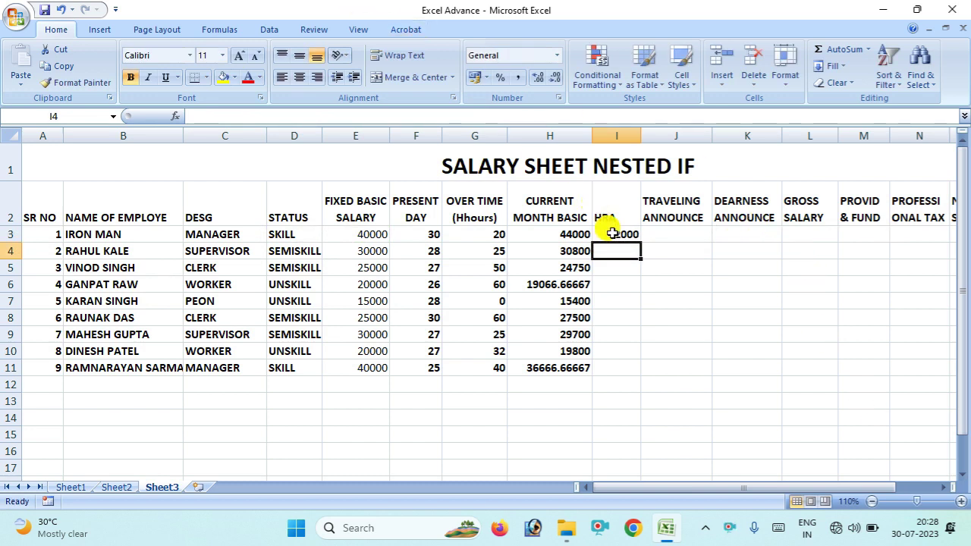
Fill the HRA formula from I3 down to I11.
left_click(614, 233)
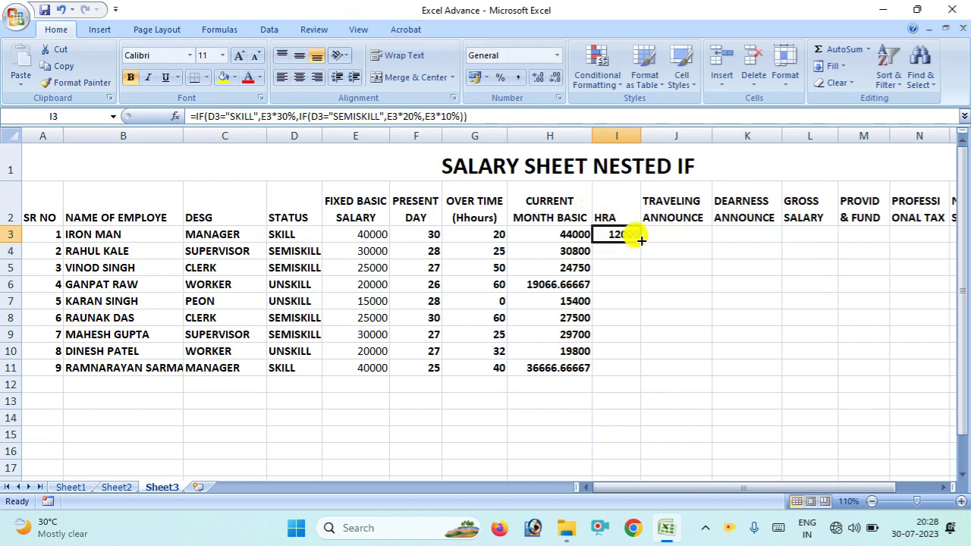
left_click_drag(641, 241, 649, 375)
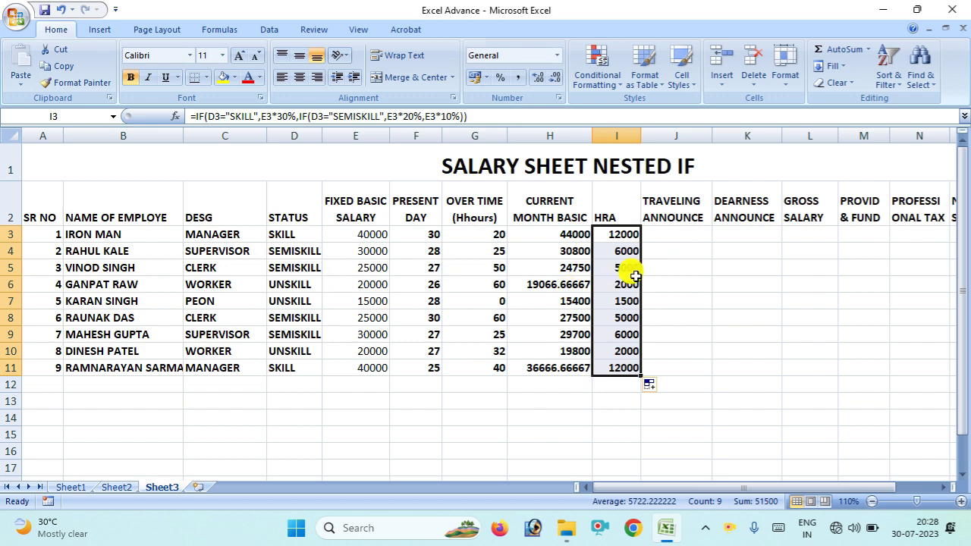
left_click(675, 240)
key("BackSpace")
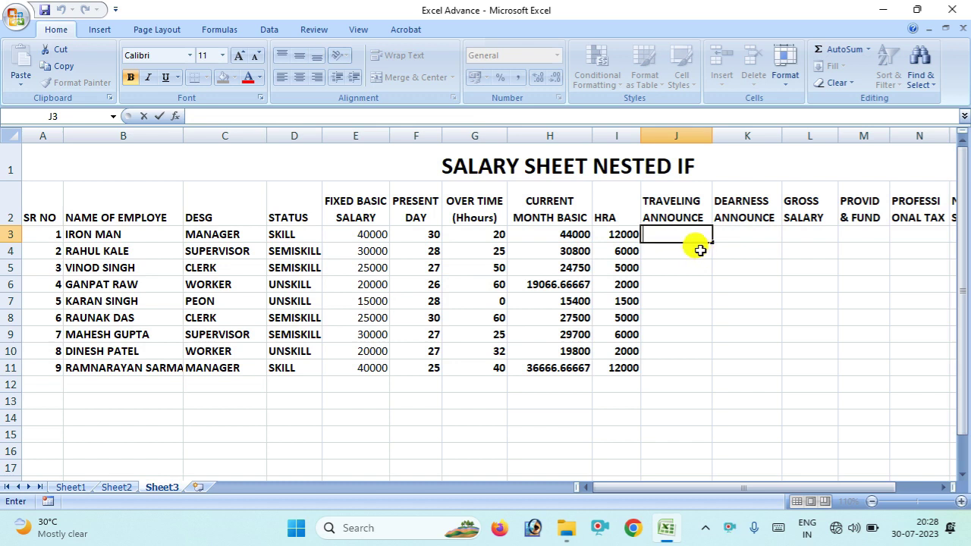
Type =if(d3="skill",e3*10%,if(d3="semiskill" into J3 for the travelling allowance.
type("=")
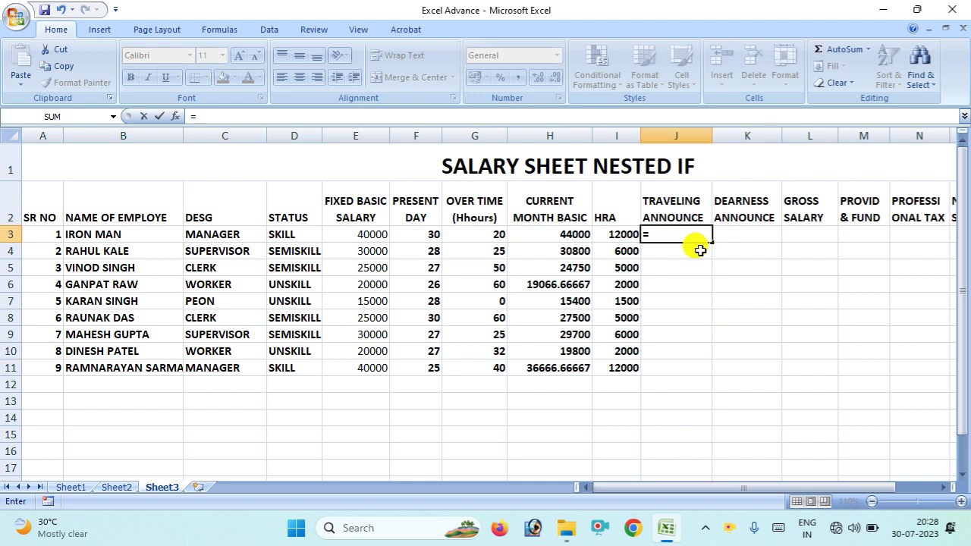
type("if")
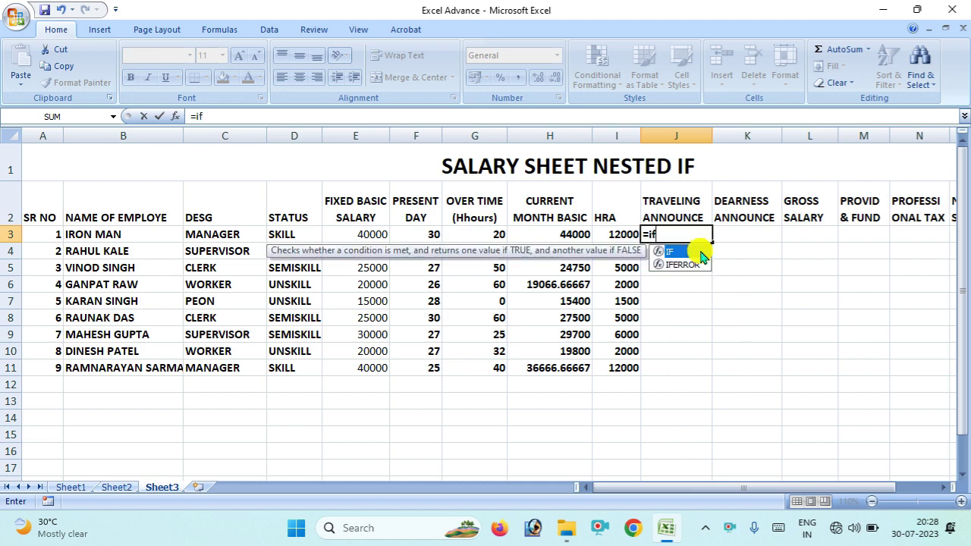
type("(")
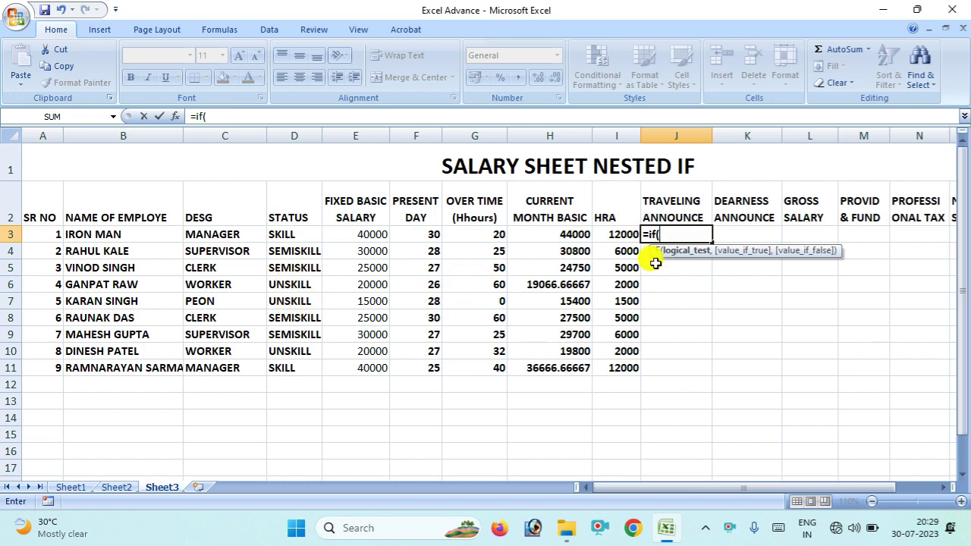
type("d3")
key("BackSpace")
key("BackSpace")
type("d3")
type("=")
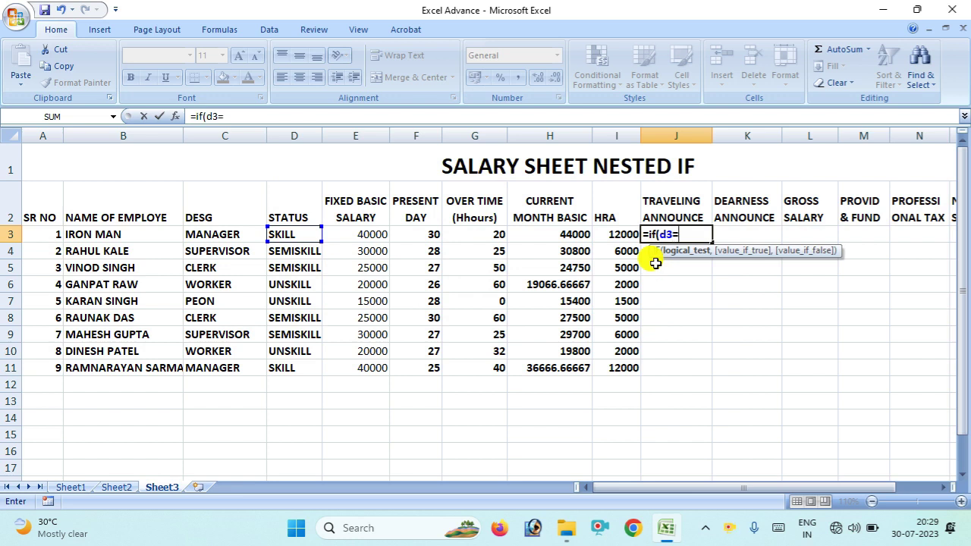
type("\"skill")
type("\"")
type(",")
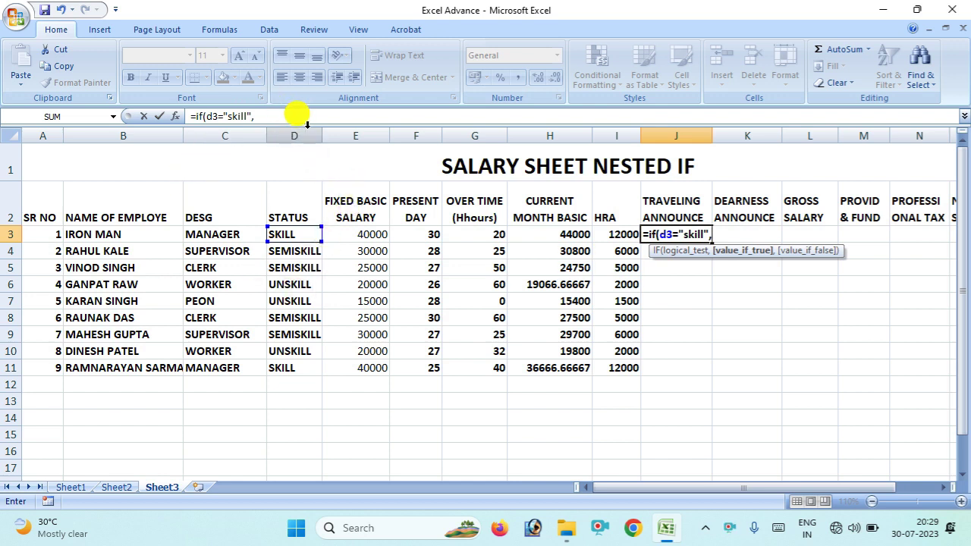
type("e3")
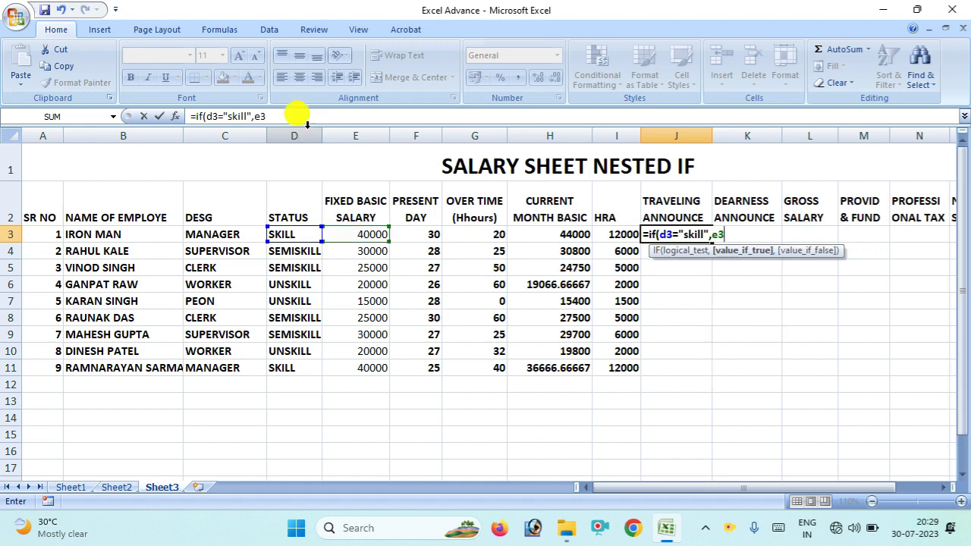
type("*10")
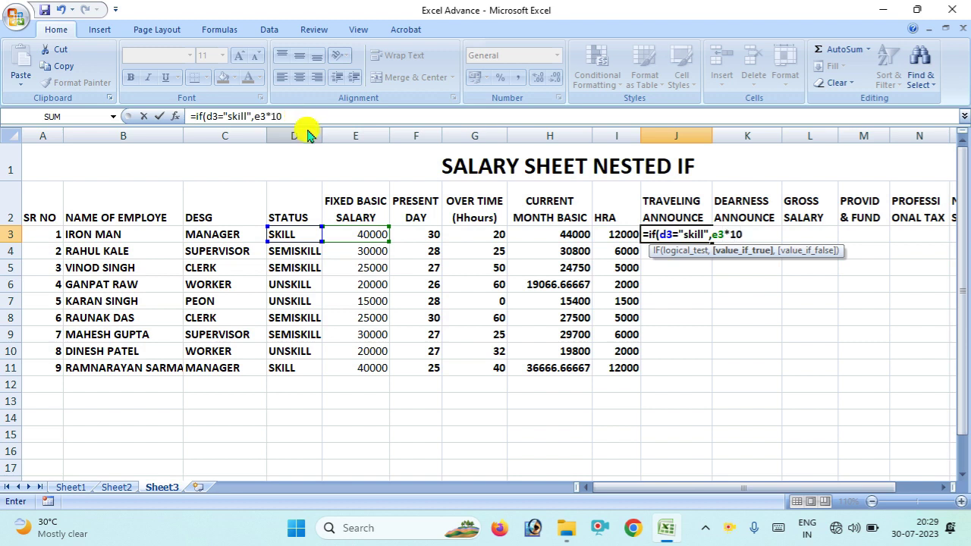
type("%")
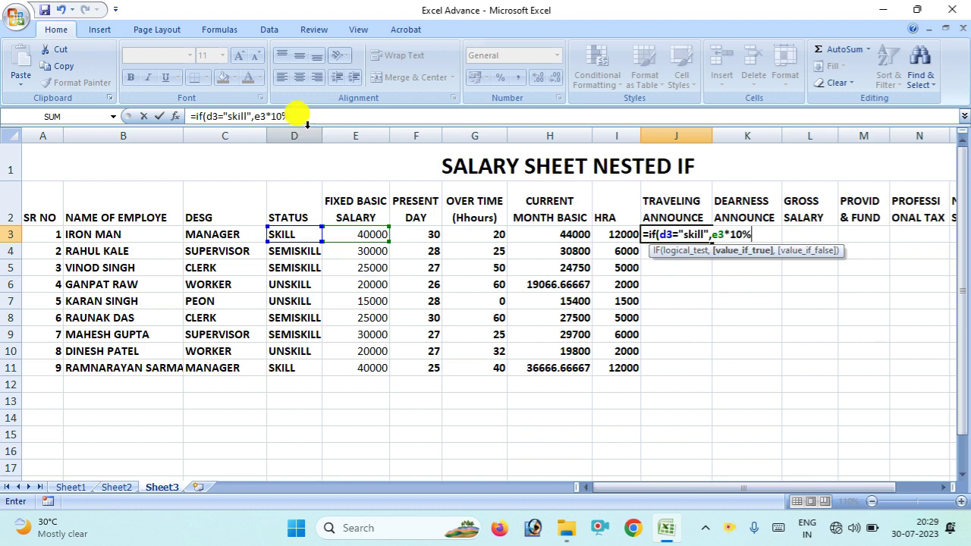
type(",")
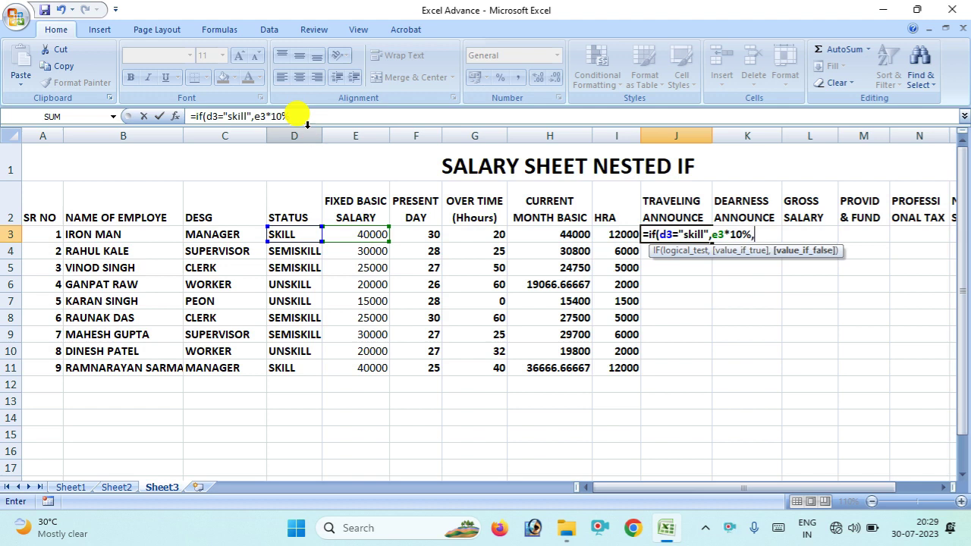
type("if")
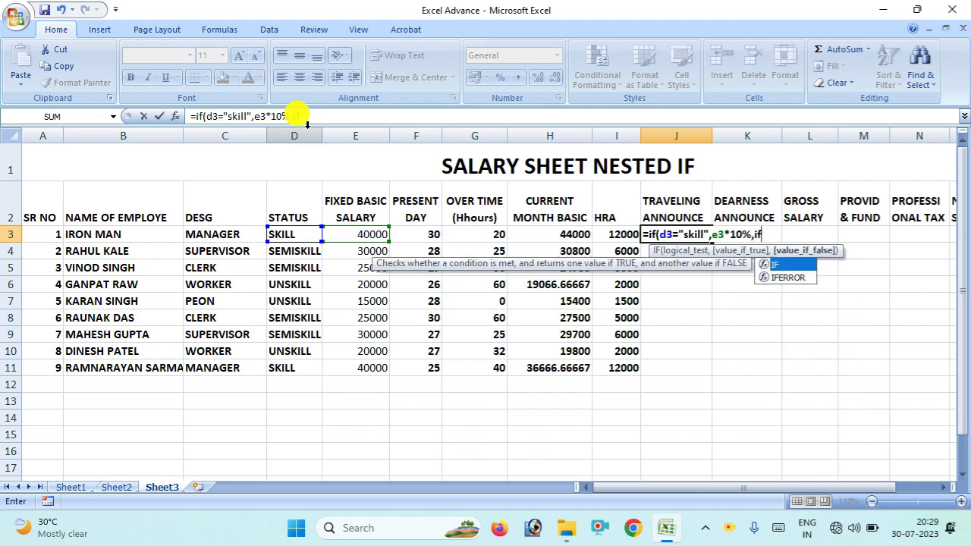
type("(d3=")
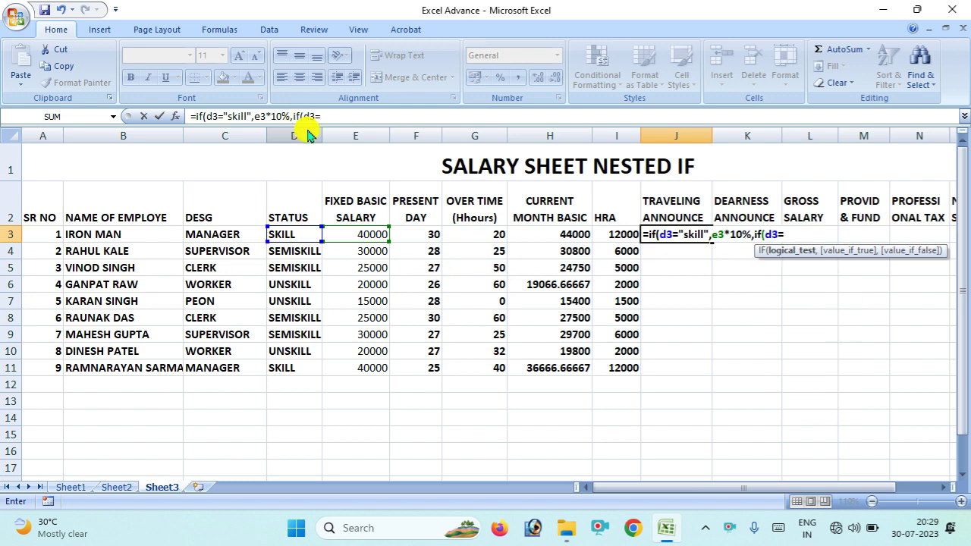
type("\"")
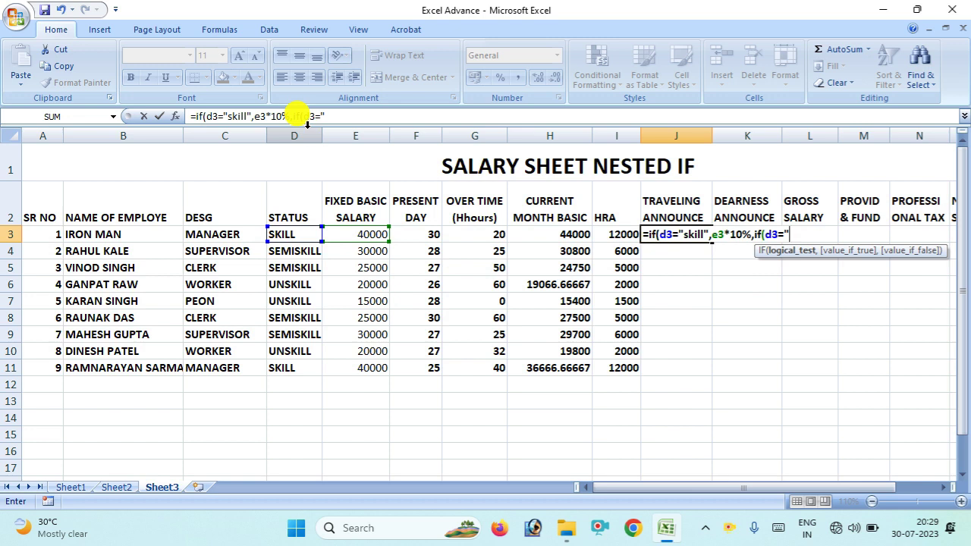
type("se")
type("miskill")
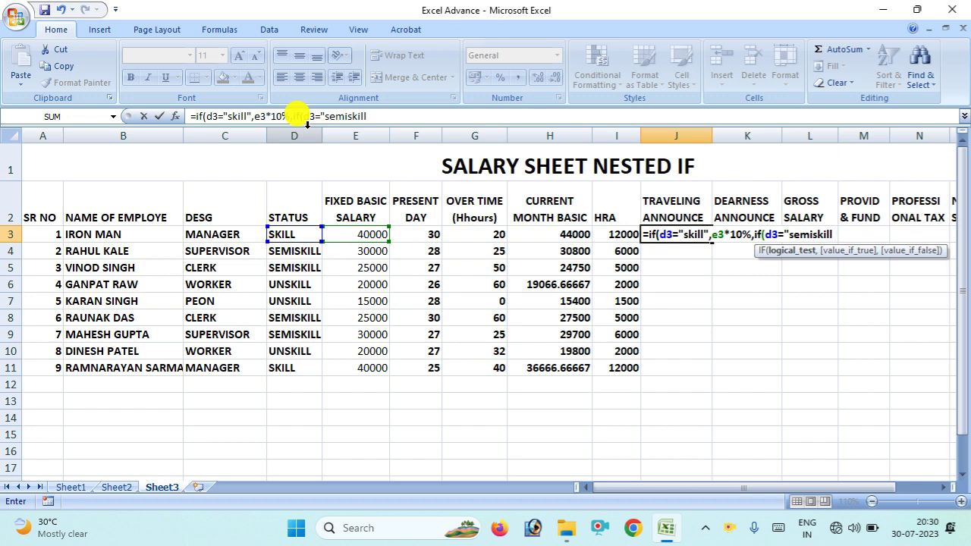
type("\"")
Complete J3's formula with e3*5% for SEMISKILL and a d3*3 fallback, then submit it.
type(",")
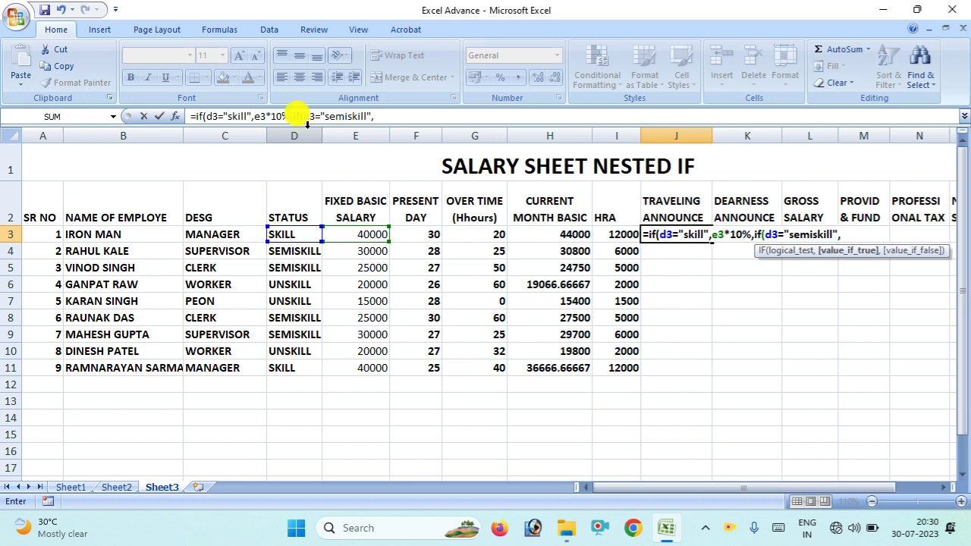
type("e3")
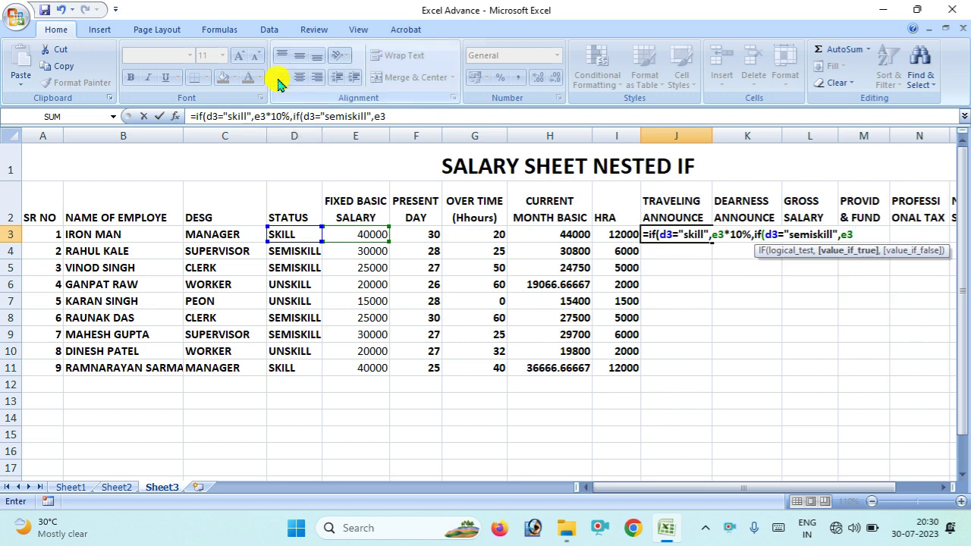
type("*5")
type("%")
type(",")
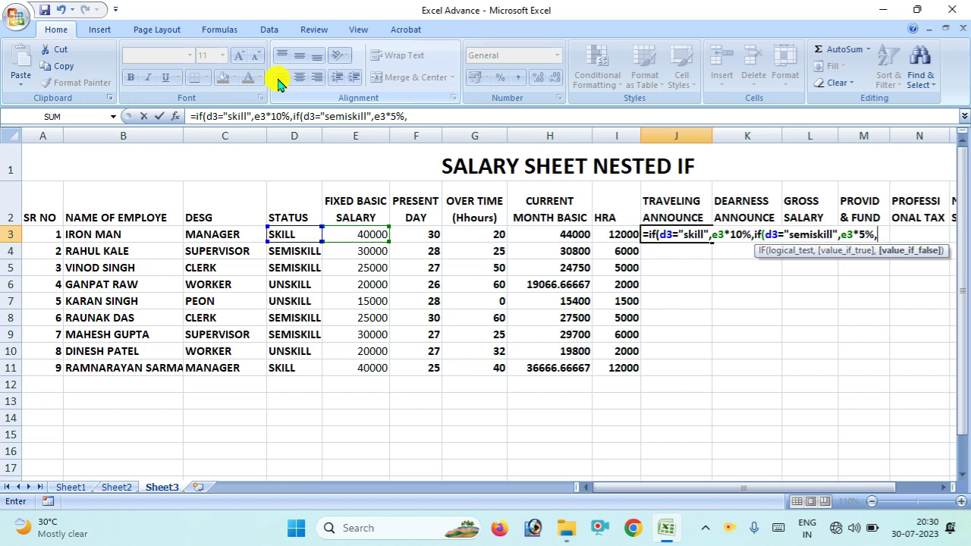
type("d")
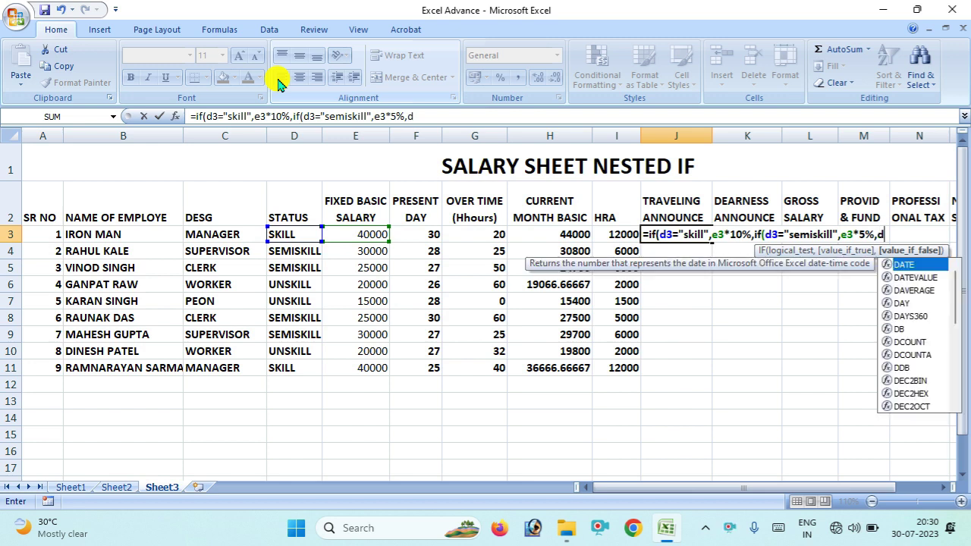
type("3*")
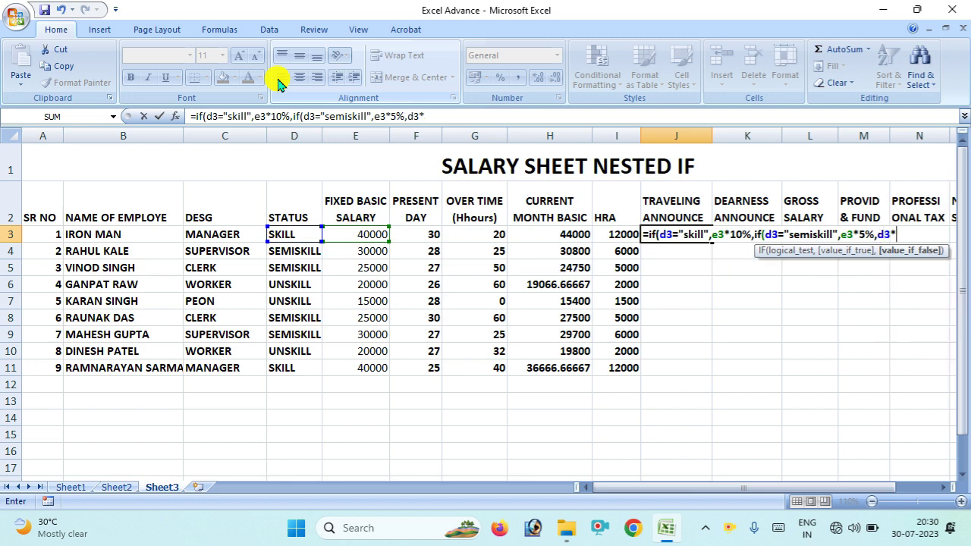
type("3")
type(")")
key("Return")
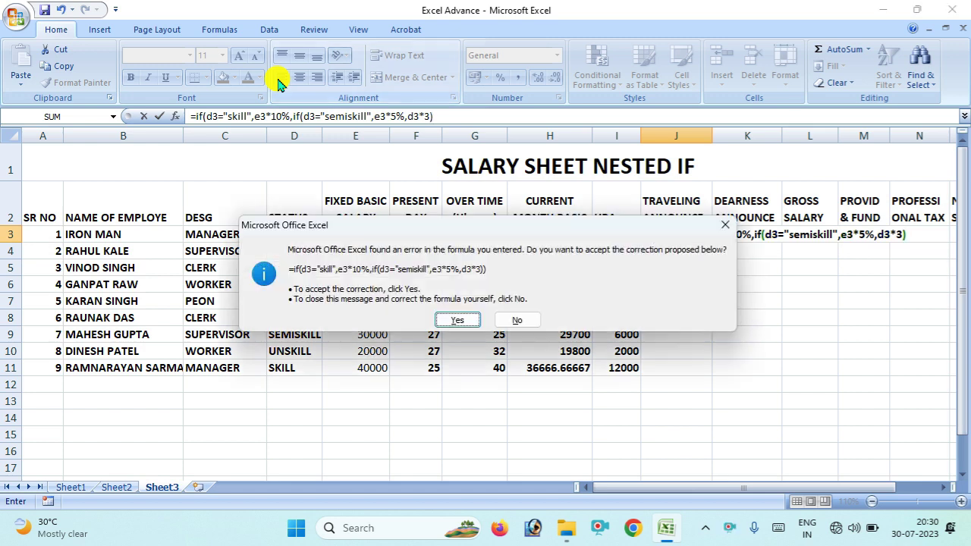
Accept Excel's correction for J3, fill it to J11, then undo the #VALUE! copies.
key("Return")
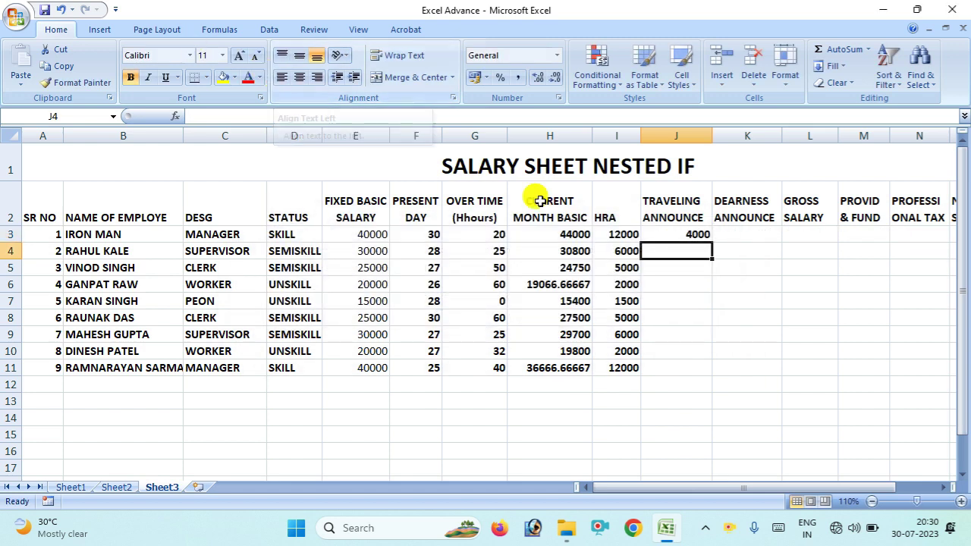
left_click(671, 234)
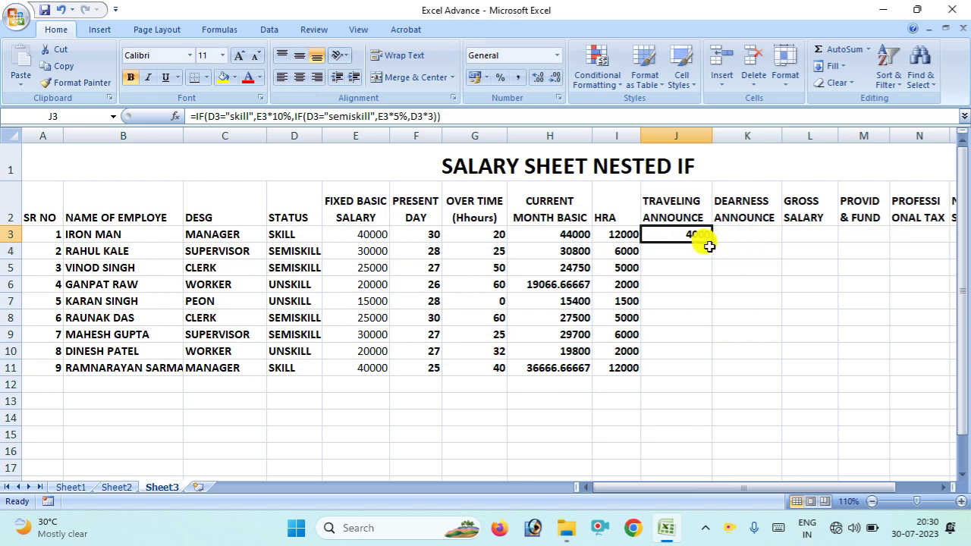
left_click_drag(711, 241, 721, 370)
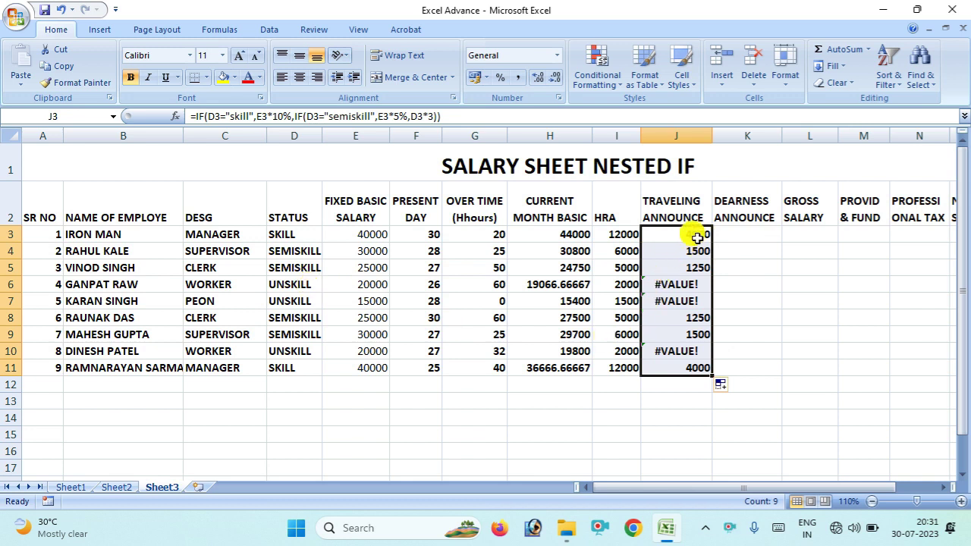
key("ctrl+z")
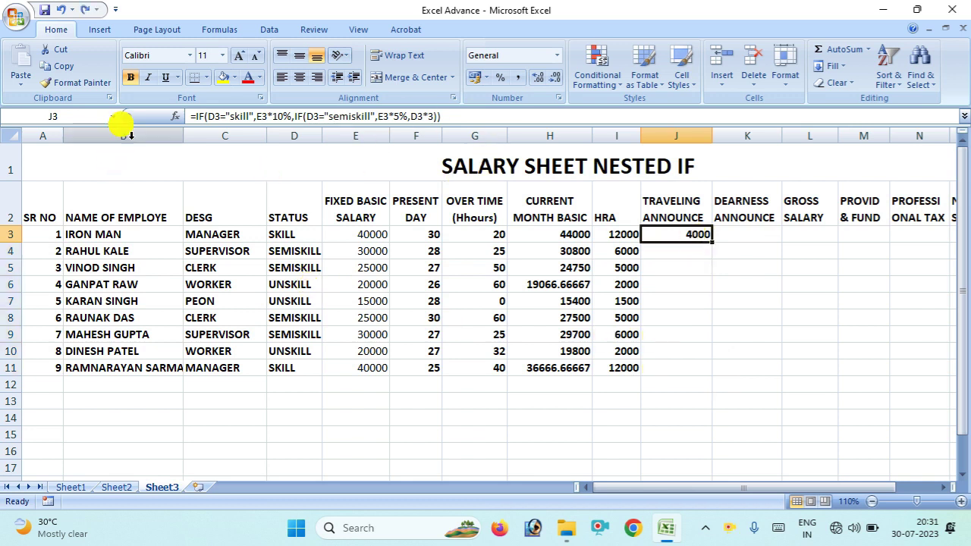
Change J3's fallback to D3*3%, refill down, and undo again after J6 shows #VALUE!
left_click(428, 116)
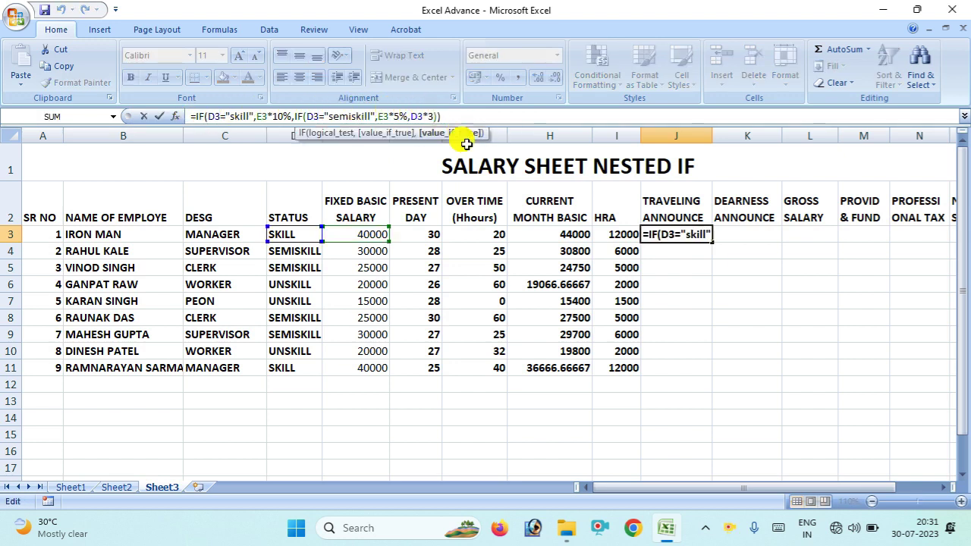
type("%")
key("Return")
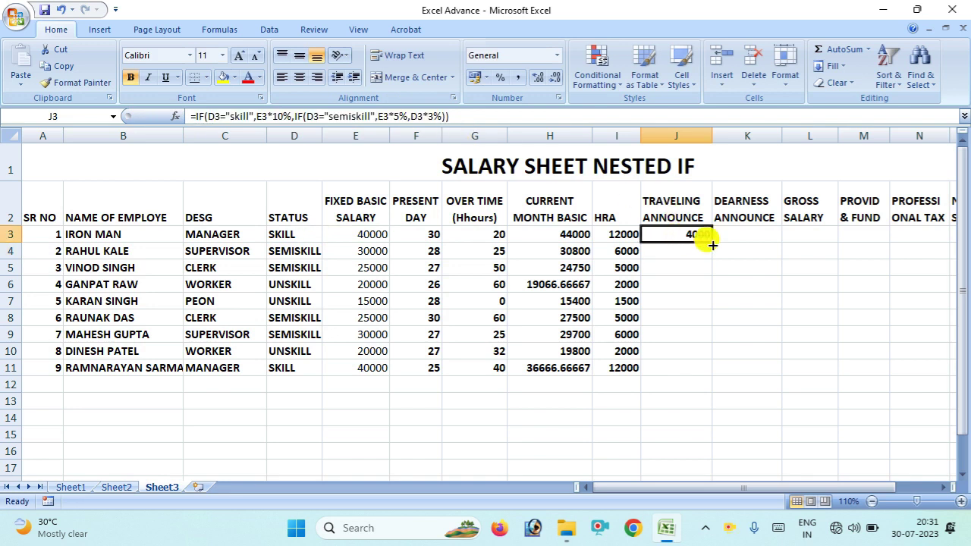
left_click_drag(712, 242, 724, 377)
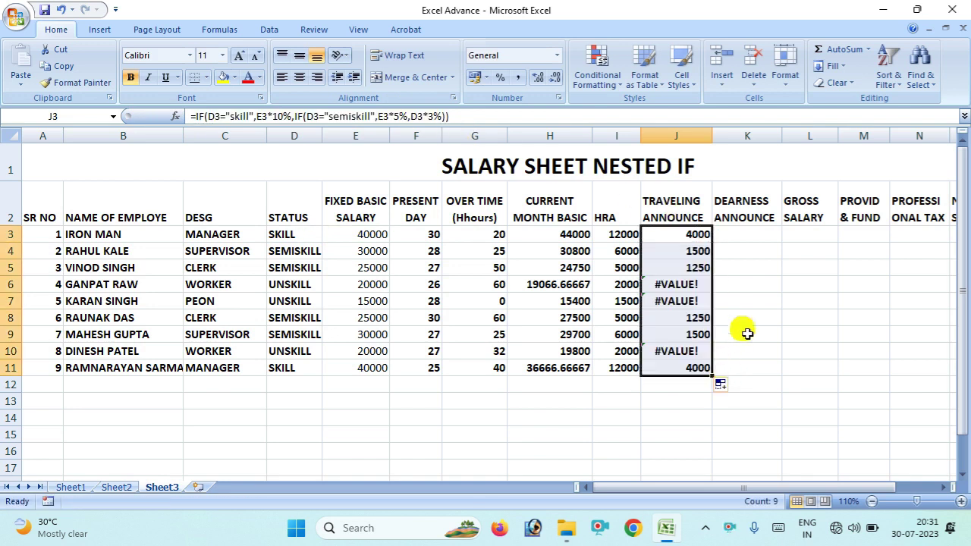
left_click(684, 285)
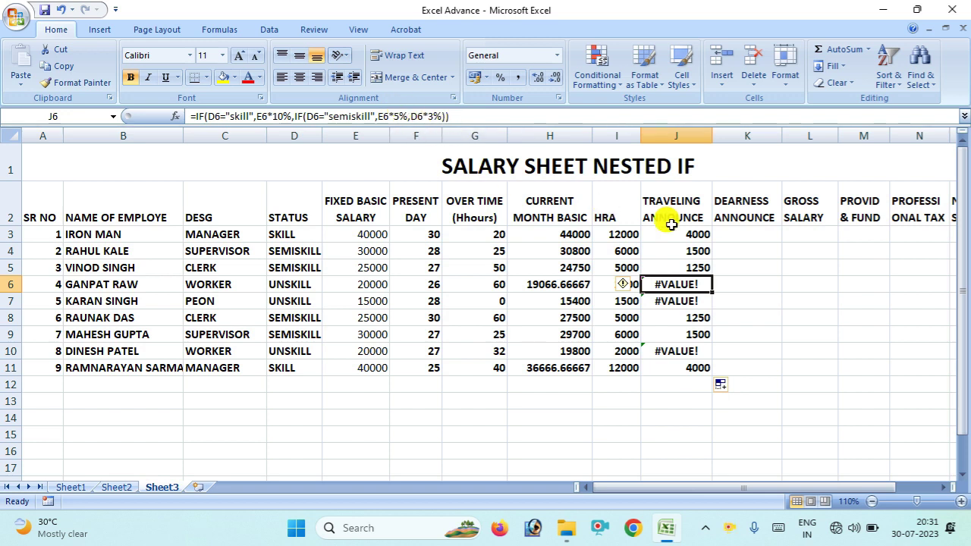
key("ctrl+z")
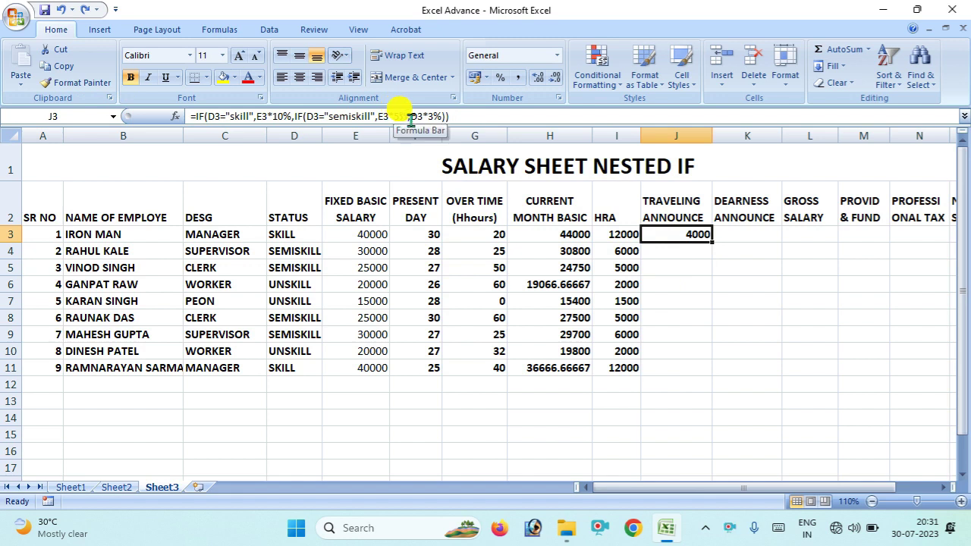
left_click(414, 117)
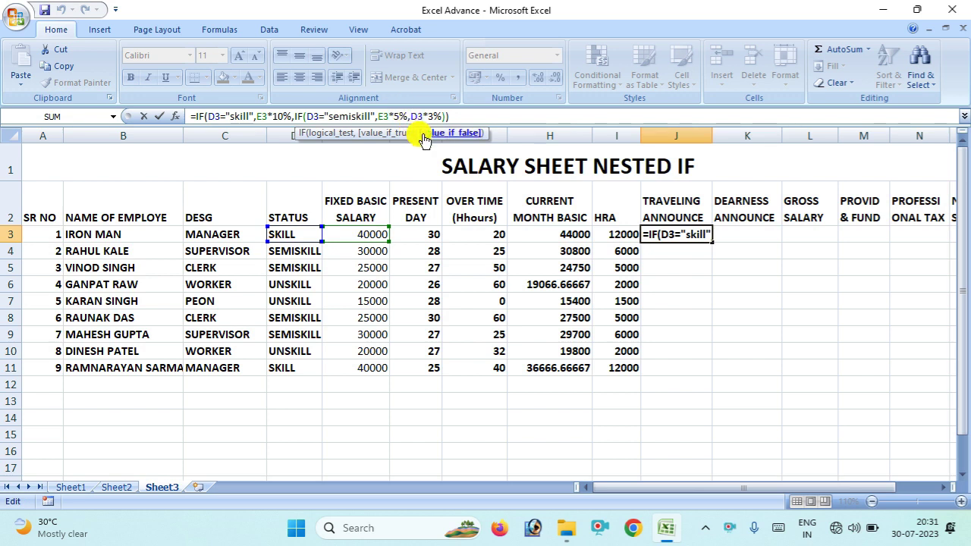
Replace J3's fallback with IF(D3="unskill",E3*3%) to make a three-level nested IF.
left_click(440, 132)
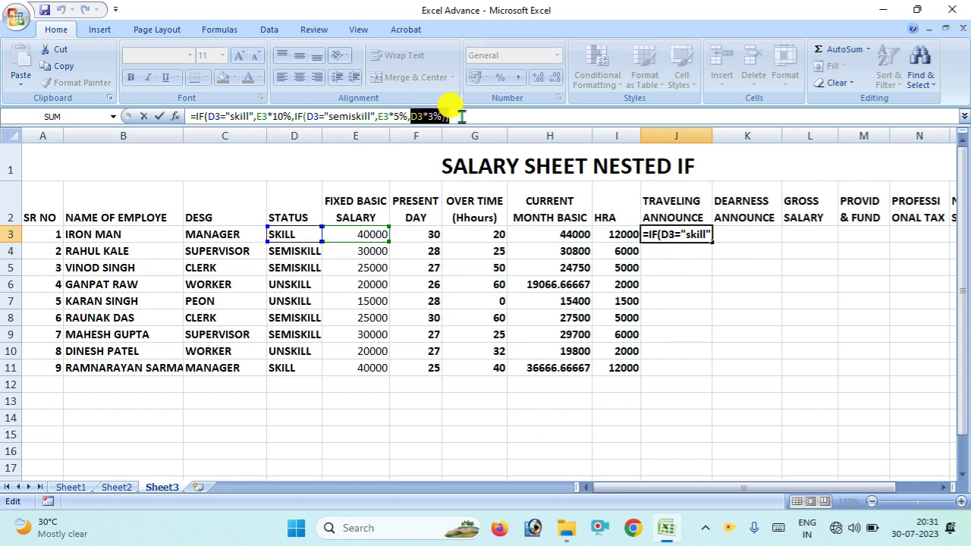
key("Delete")
type("if")
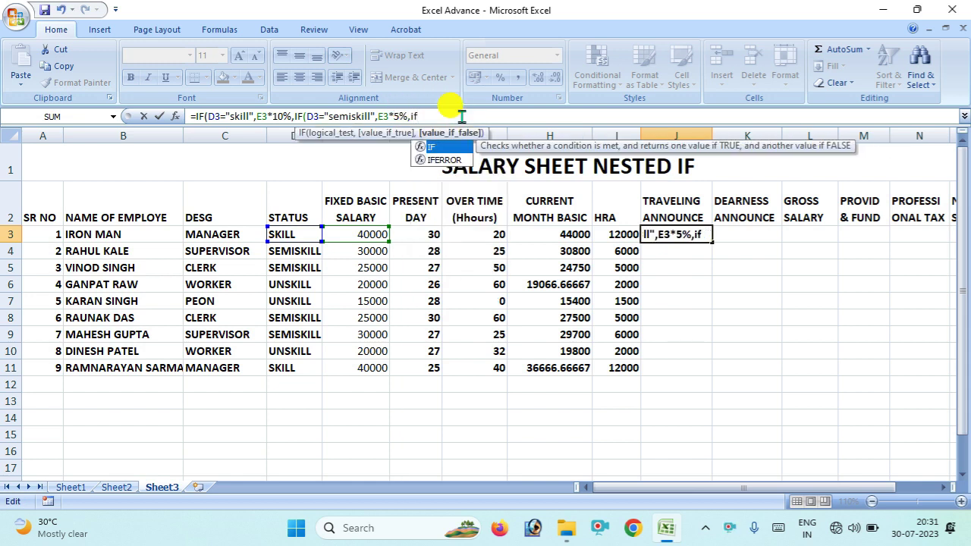
type("(")
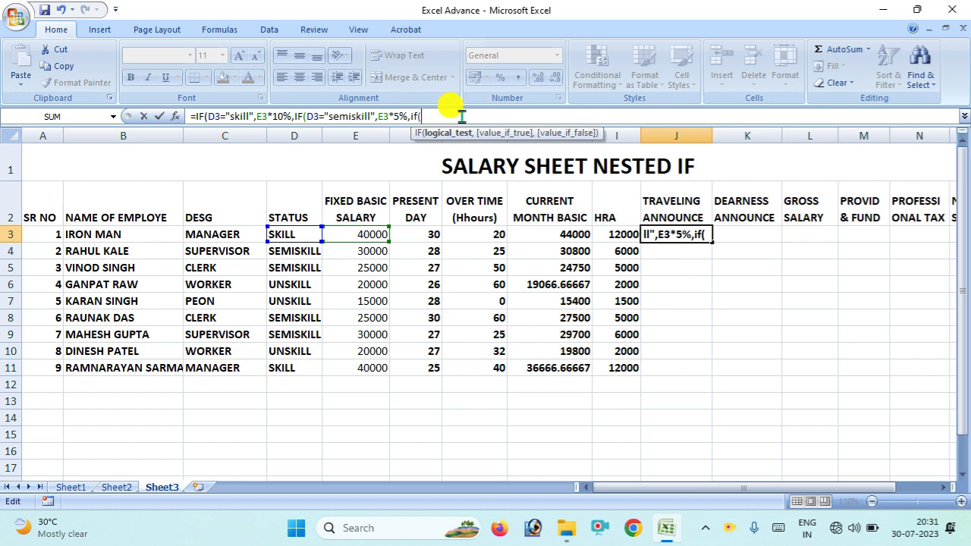
type("d3=")
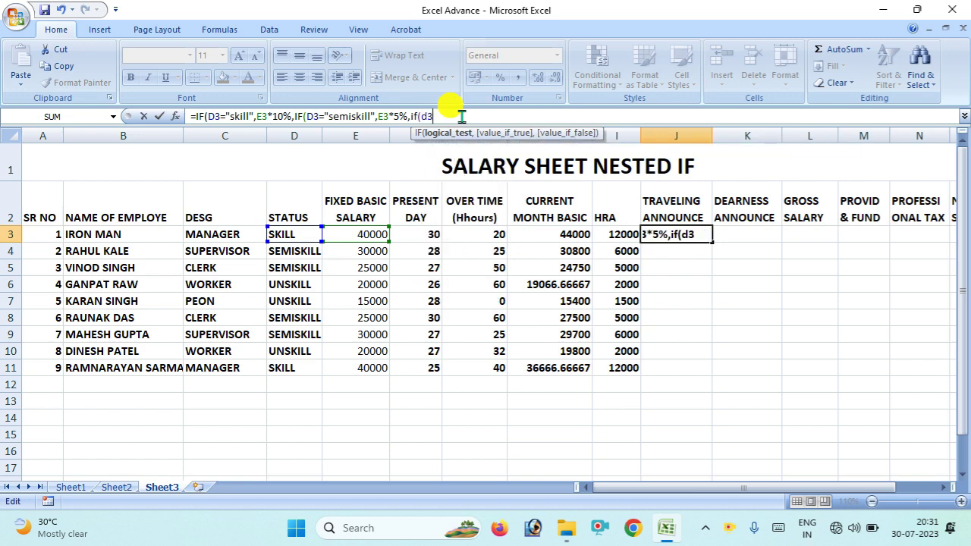
type("i")
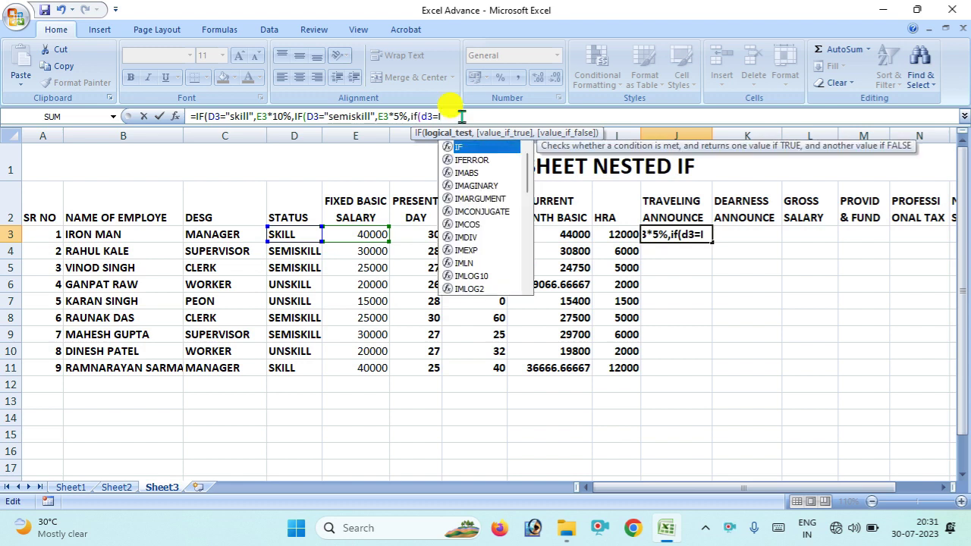
key("BackSpace")
type("\"")
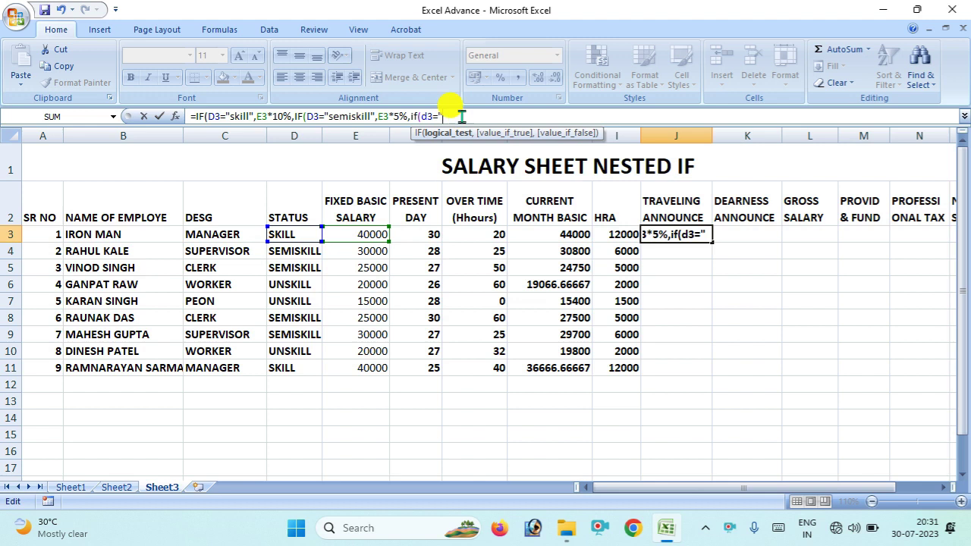
type("unskill\"")
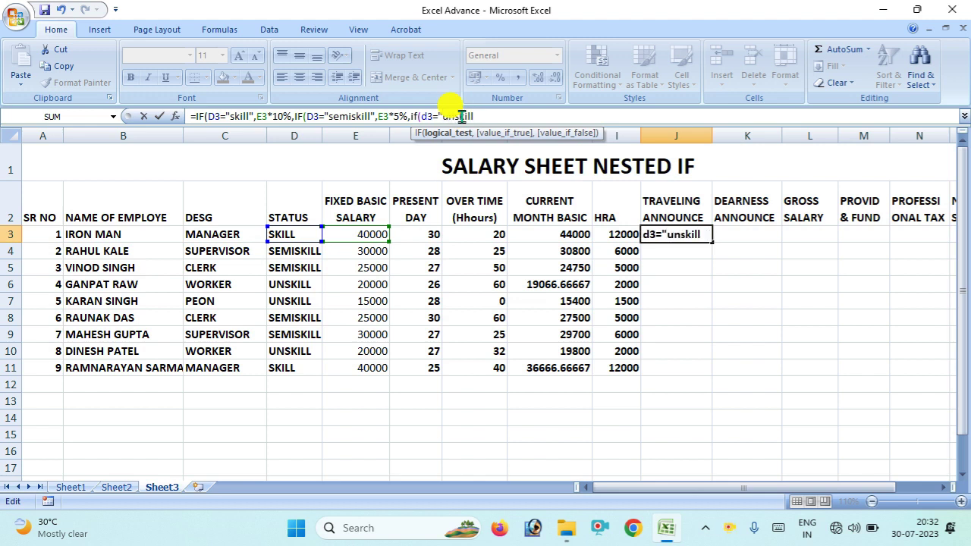
type(",")
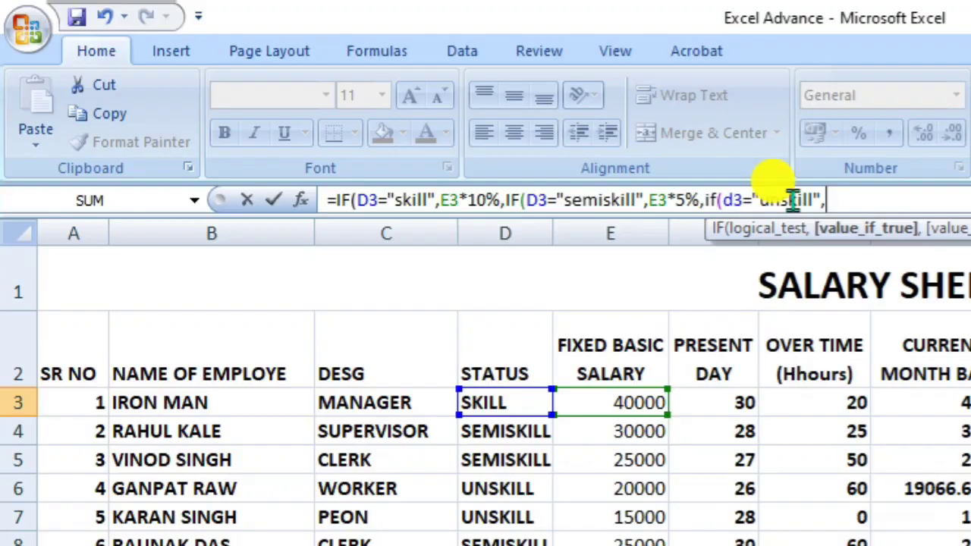
type("e3*")
type("3")
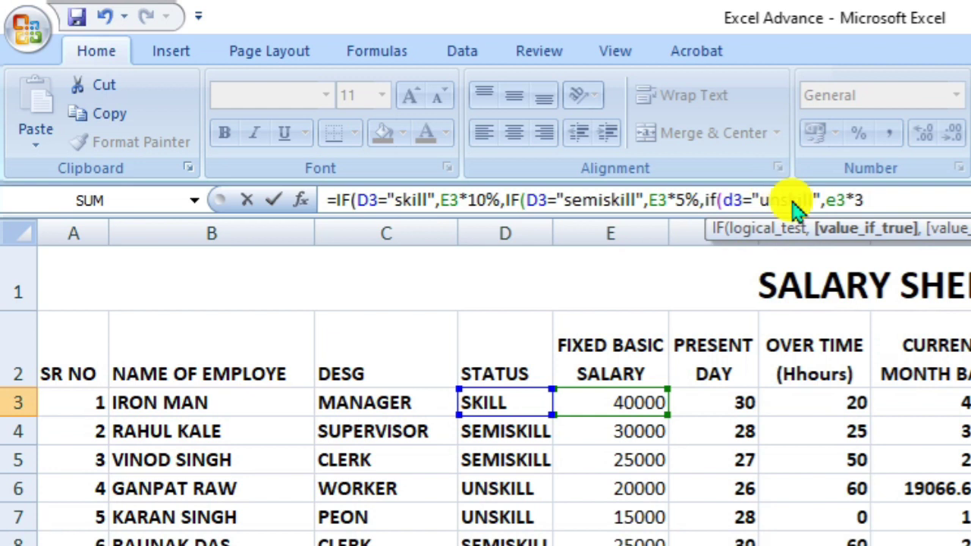
type("%")
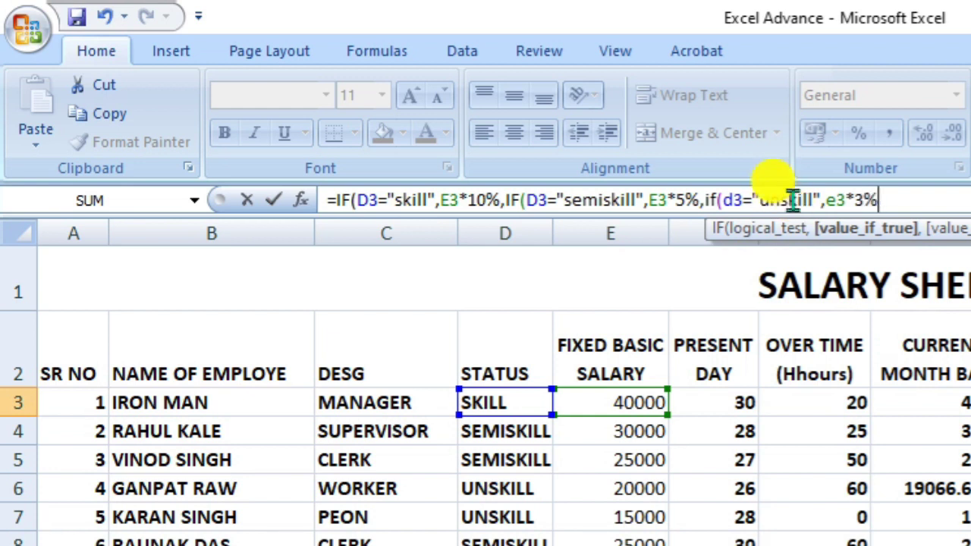
type(")))")
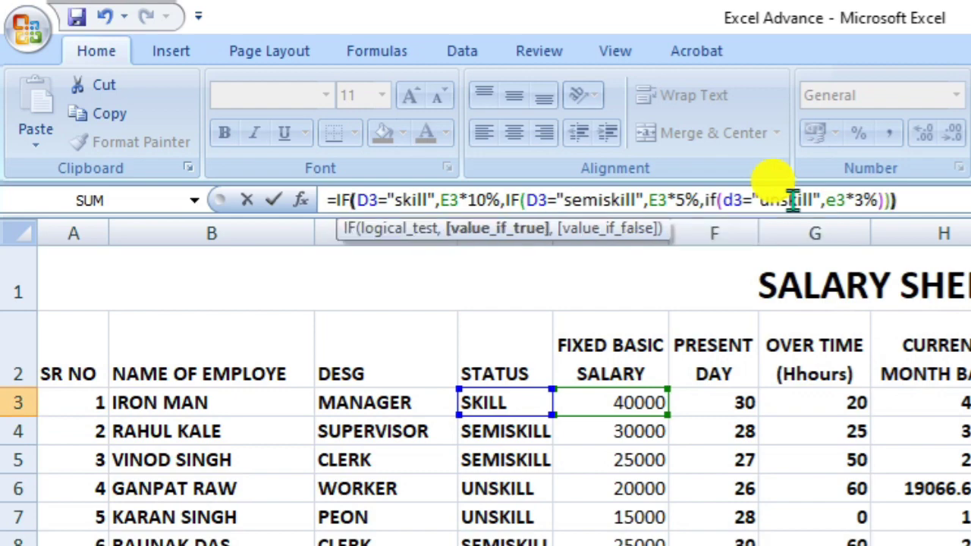
key("Return")
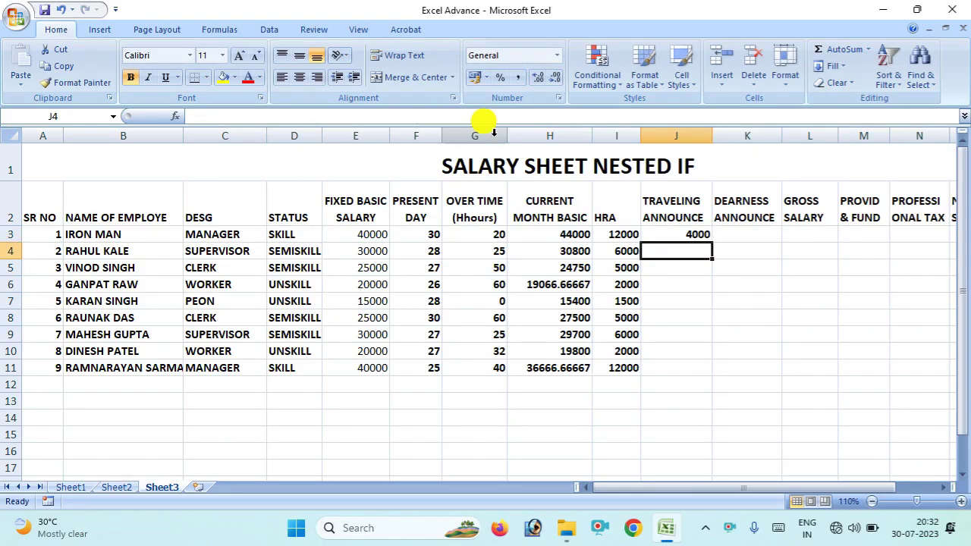
left_click(684, 236)
Fill J3's travelling allowance formula down to J12, giving 600 and 450 for UNSKILL rows.
left_click_drag(707, 238, 725, 392)
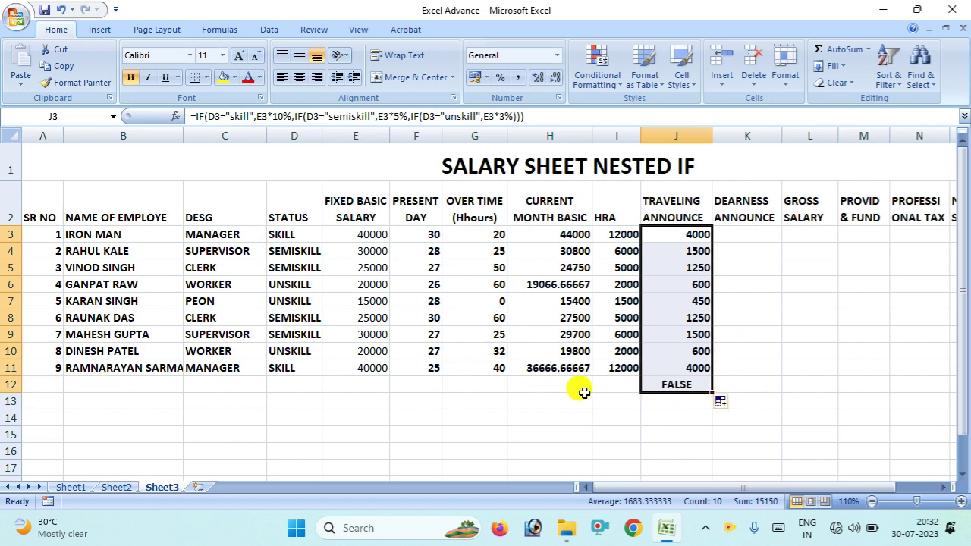
left_click(742, 243)
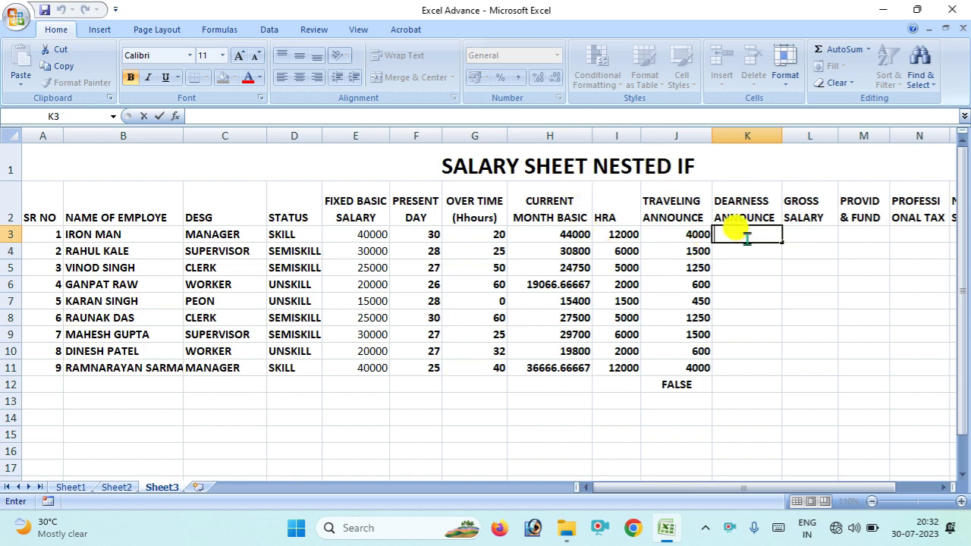
Enter the K3 dearness allowance formula, wrapping the basic as (H2/2) divided by 12.
type("h")
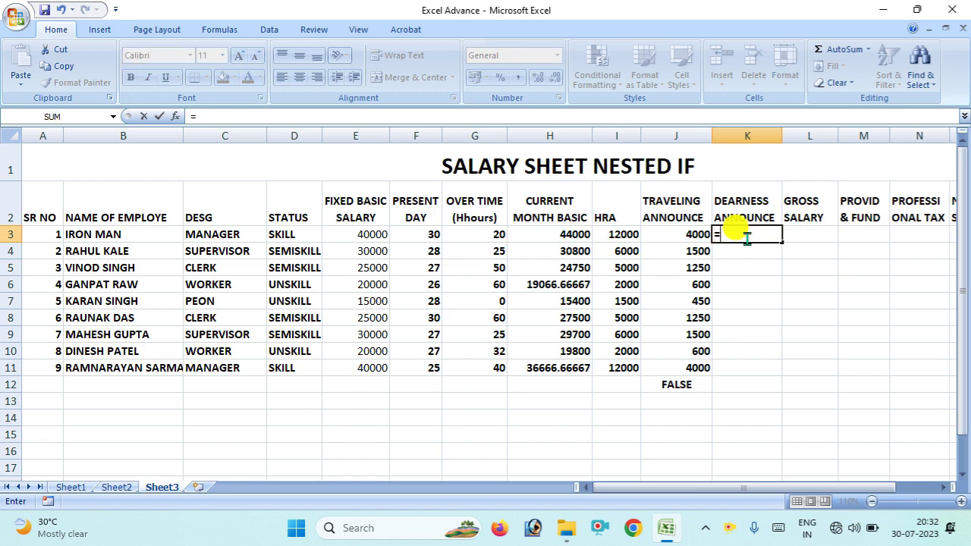
type("h2/2/12")
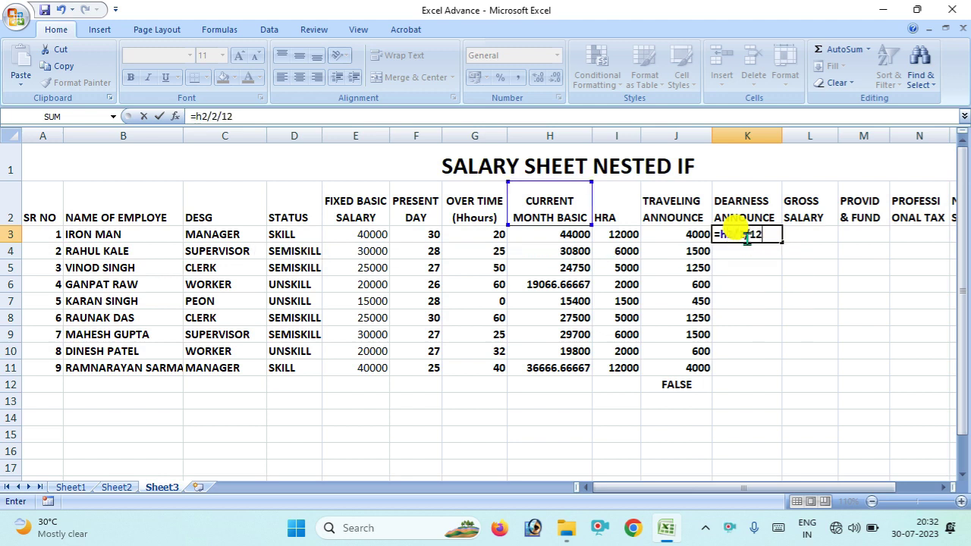
key("Return")
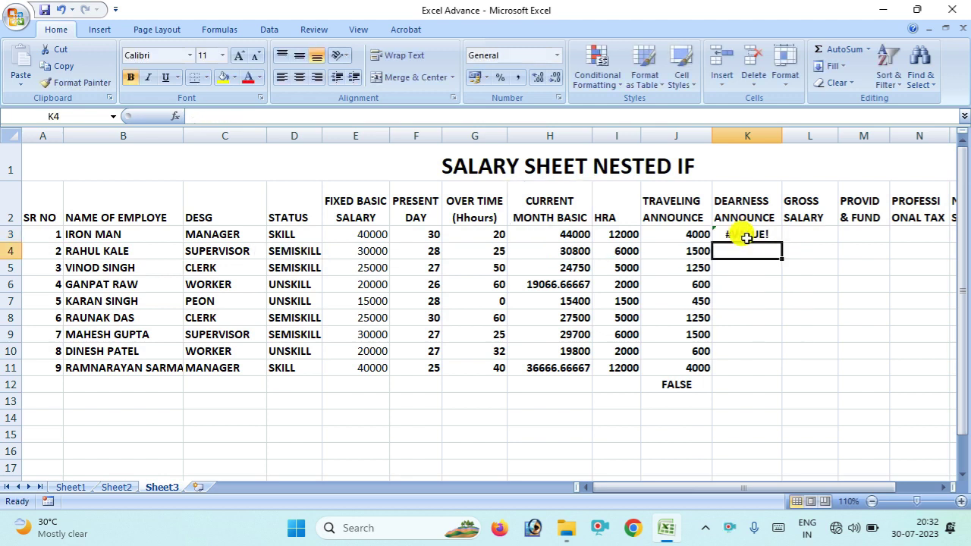
double_click(747, 238)
left_click_drag(747, 238, 767, 237)
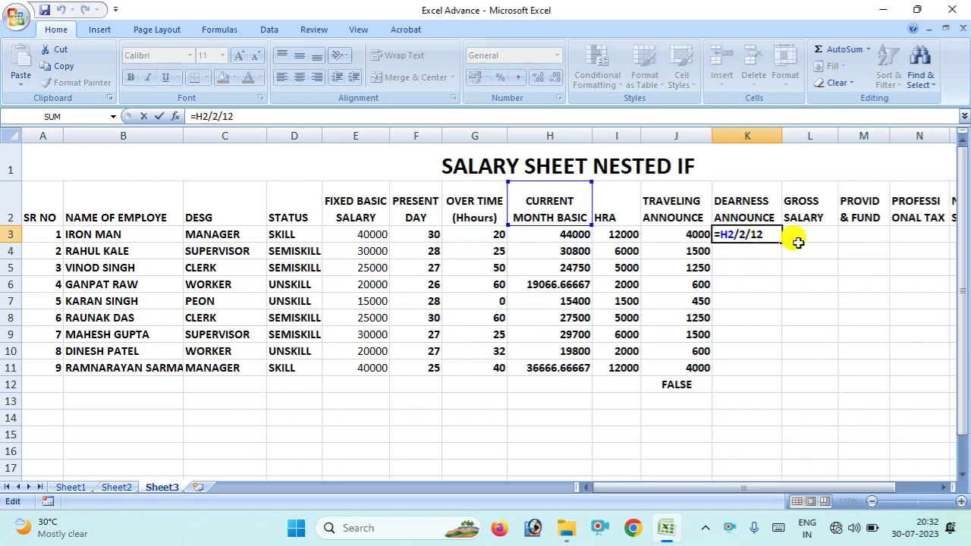
left_click_drag(768, 237, 724, 234)
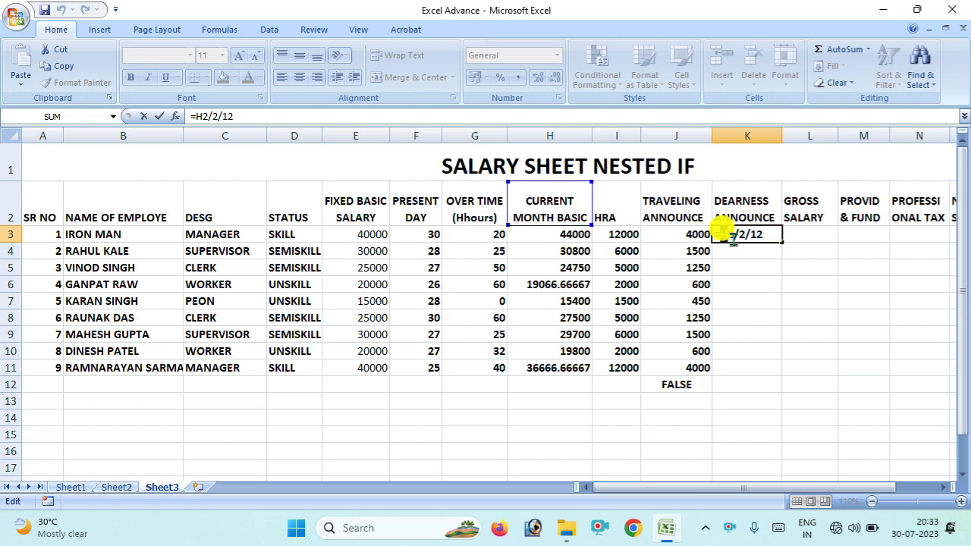
left_click_drag(724, 235, 743, 237)
type("(H2/2")
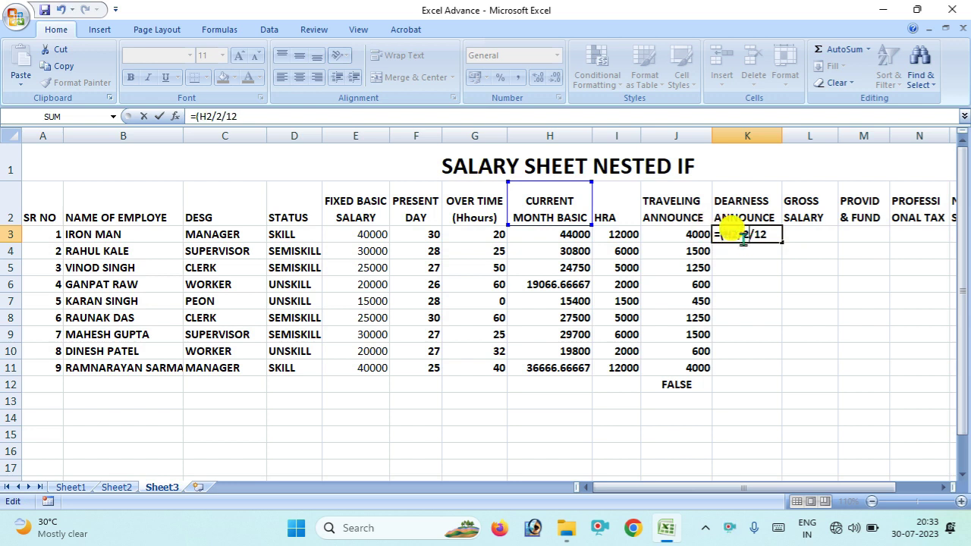
type(")")
key("Return")
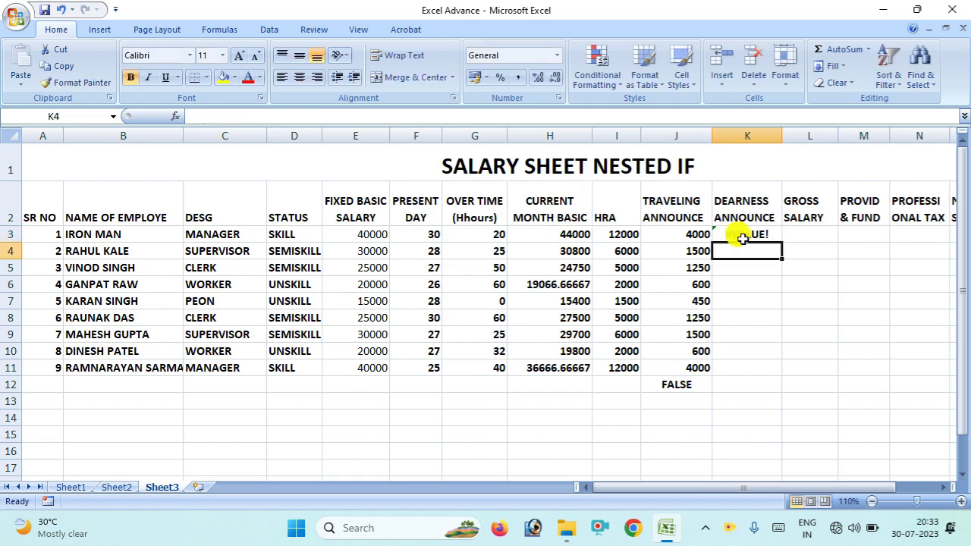
Correct the reference so K3 reads =(H3/2)/12, giving 1833.33333.
double_click(740, 236)
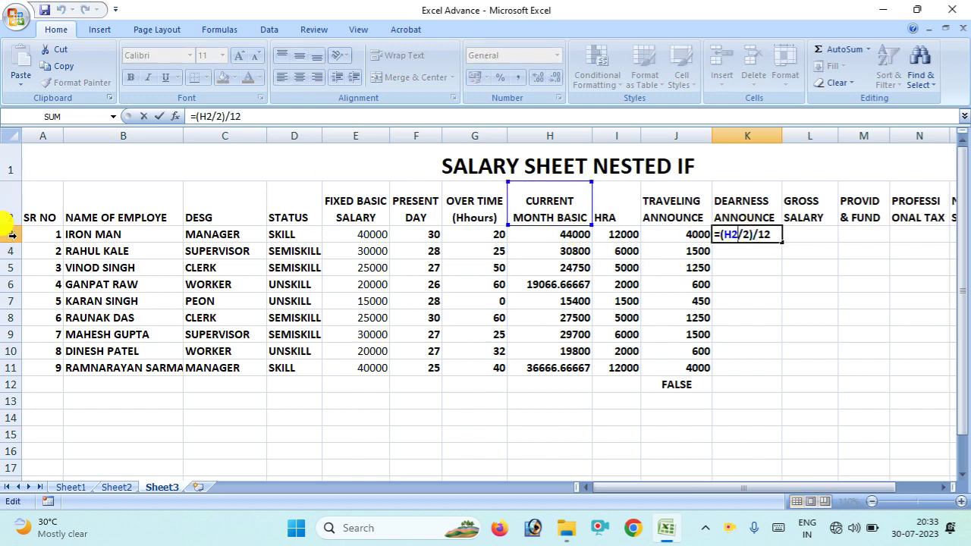
left_click(734, 236)
key("BackSpace")
type("3")
key("Return")
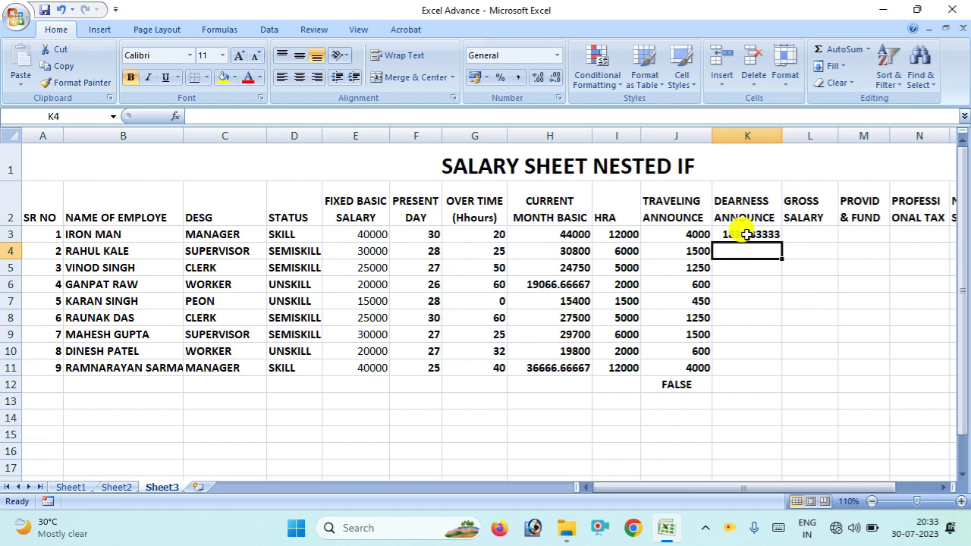
left_click(747, 235)
Fill the dearness formula down to K11, then start L3's gross salary over H3:K3.
left_click_drag(781, 243, 781, 371)
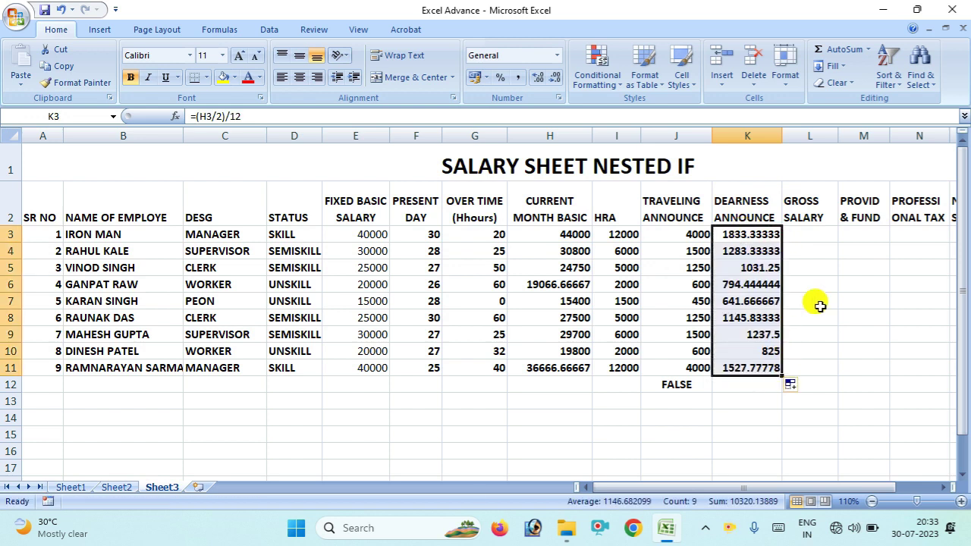
left_click(808, 233)
type("=")
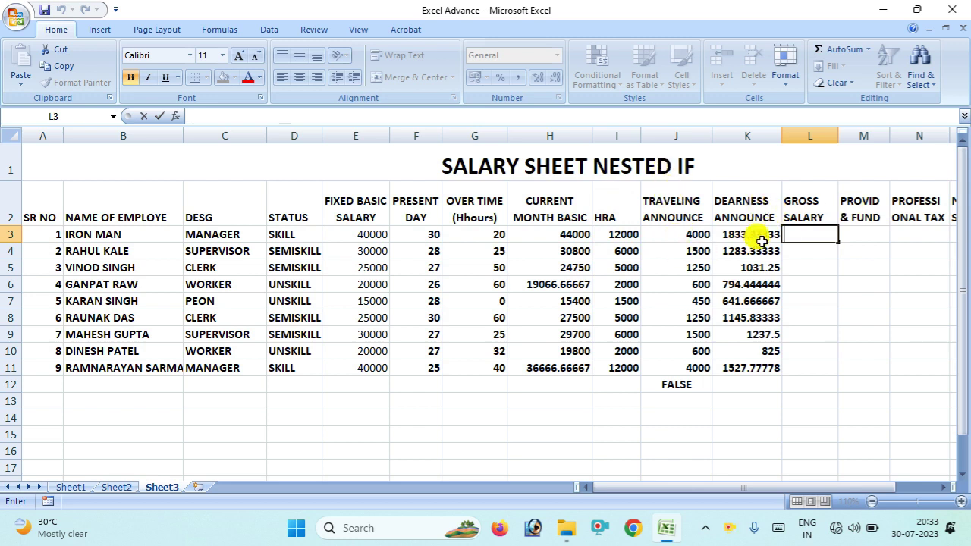
left_click_drag(544, 237, 747, 234)
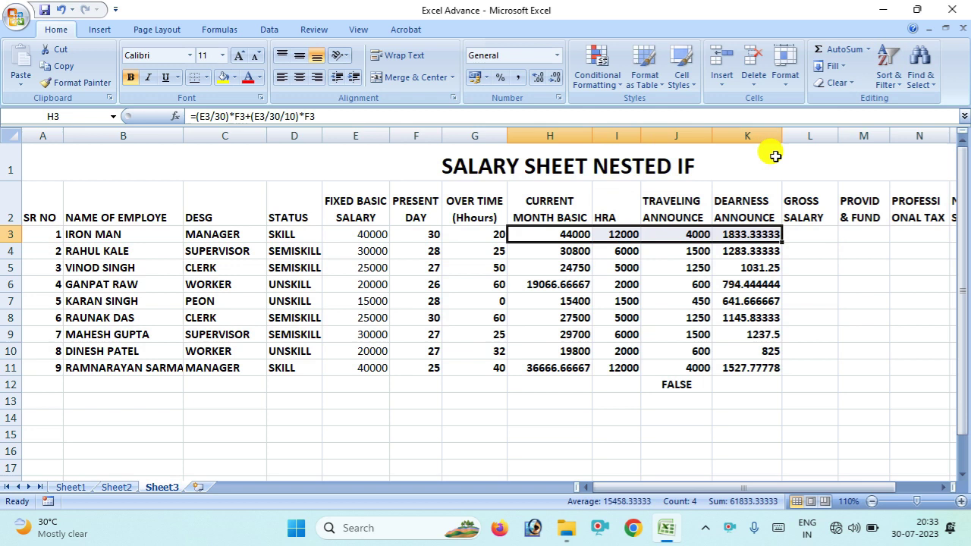
Put =SUM(H3:K3) in L3 via AutoSum and fill the gross salary down to L11.
left_click(867, 50)
left_click(845, 68)
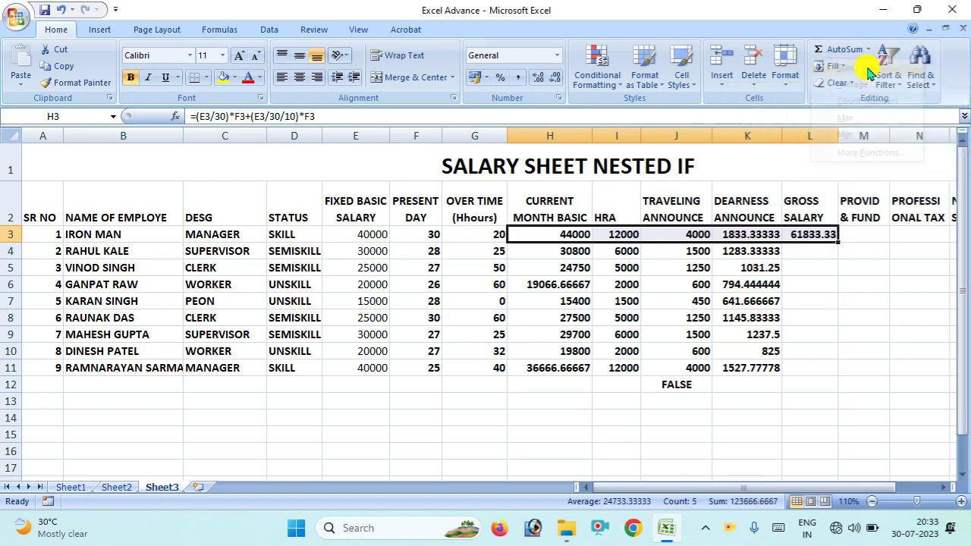
left_click(808, 235)
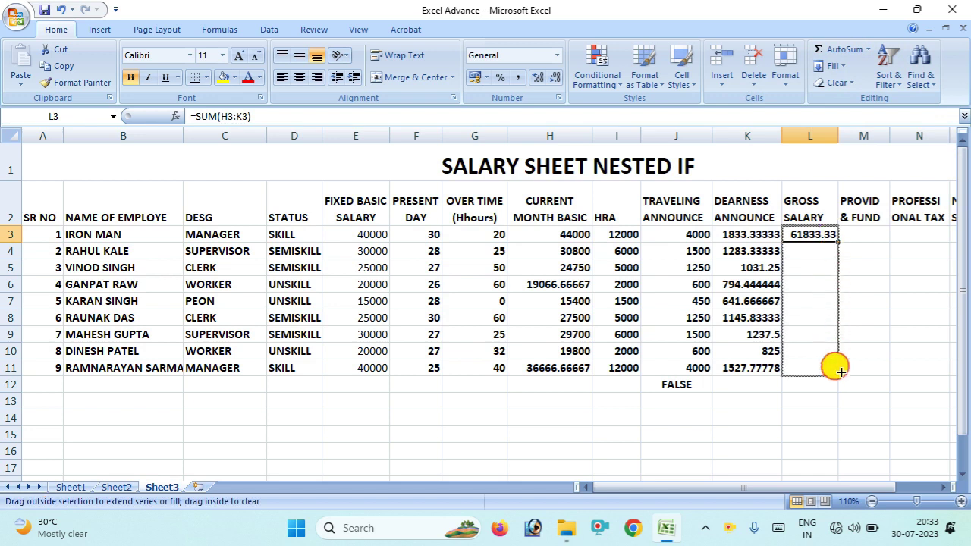
left_click_drag(837, 242, 834, 368)
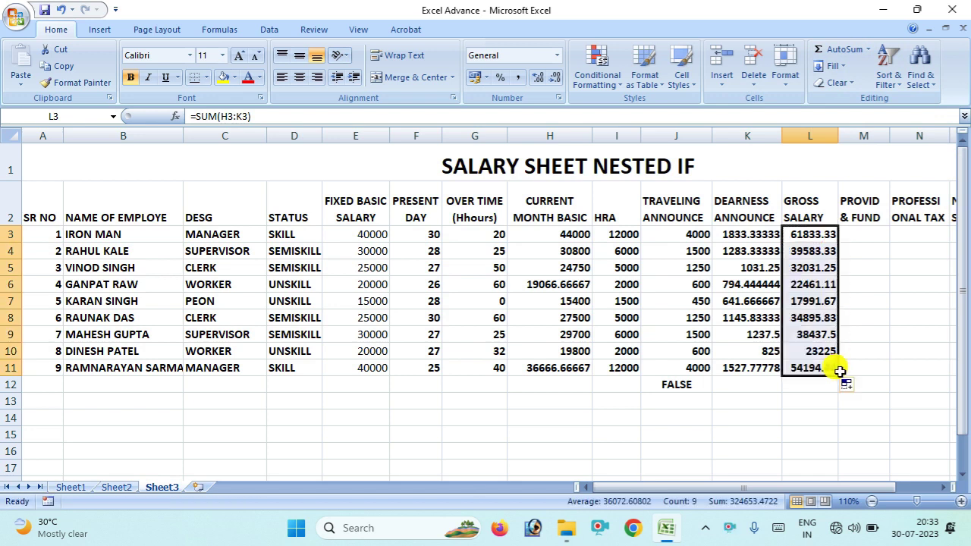
left_click(865, 236)
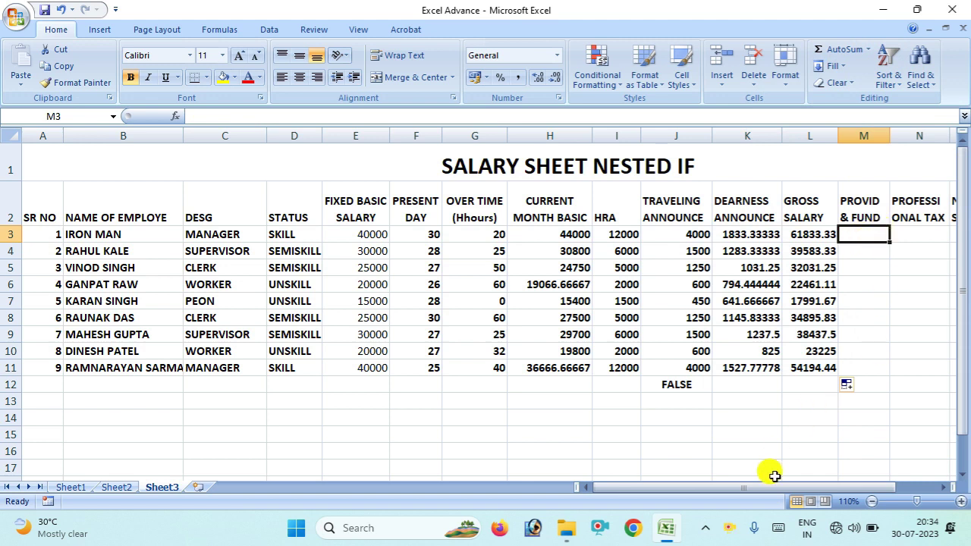
left_click_drag(767, 491, 781, 489)
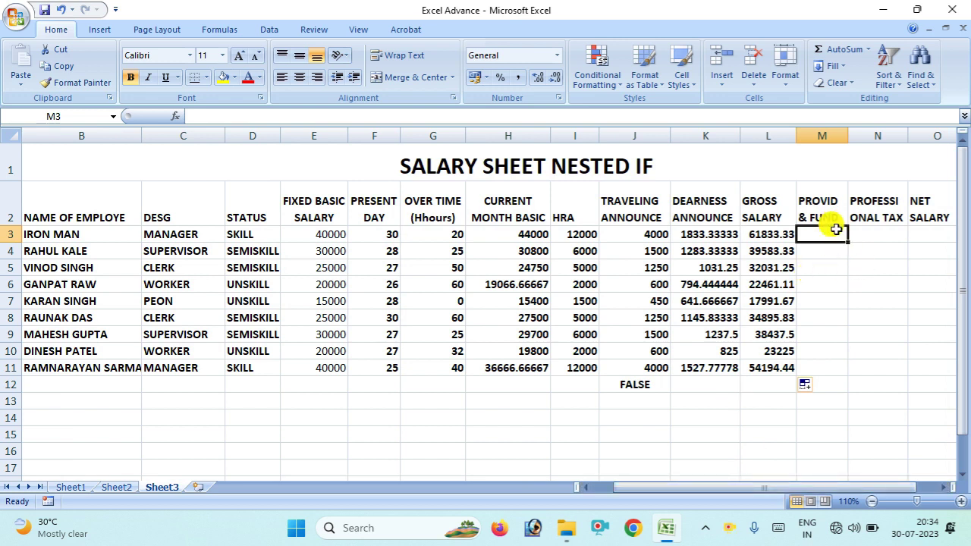
Enter =IF(E3>15000,1800,E3*12%) in M3 and fill the provident fund down to M11.
type("=")
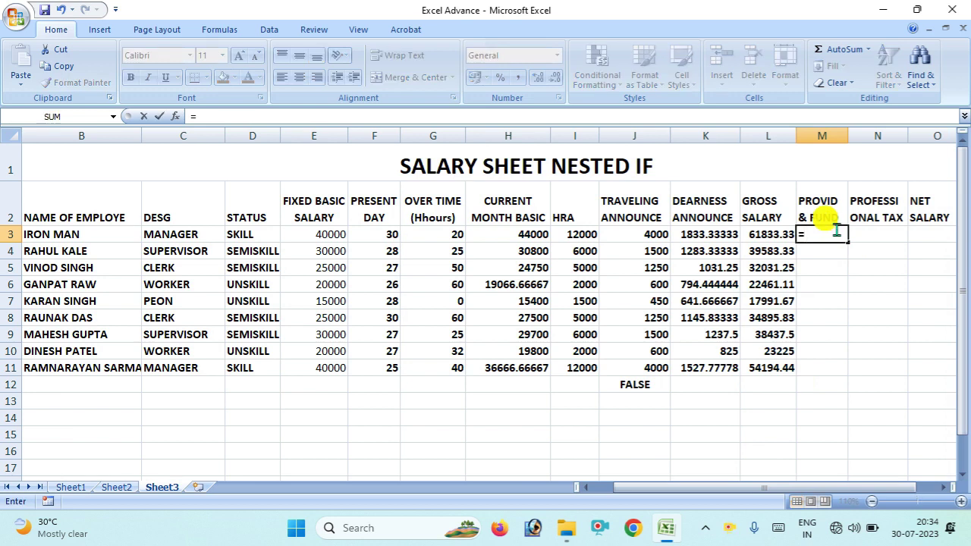
type("if(")
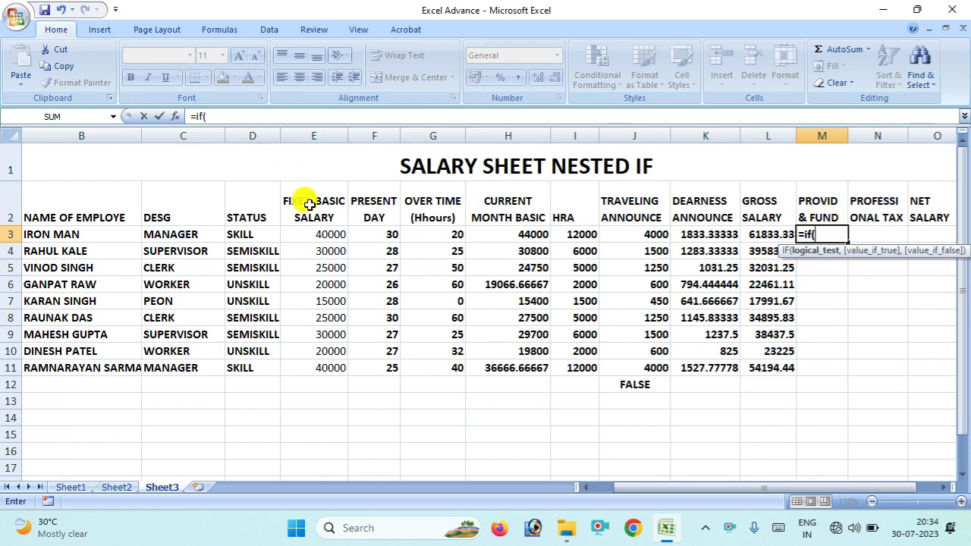
type("e")
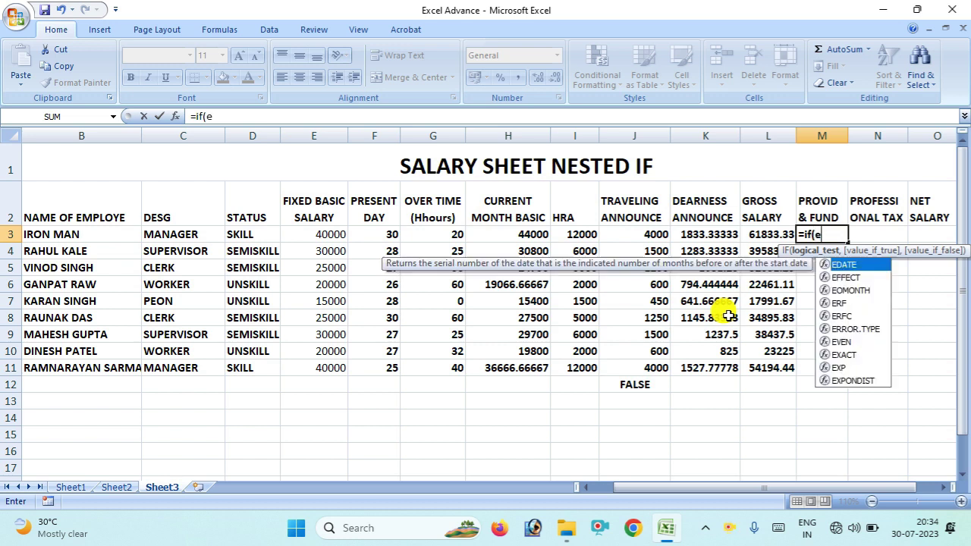
type("3")
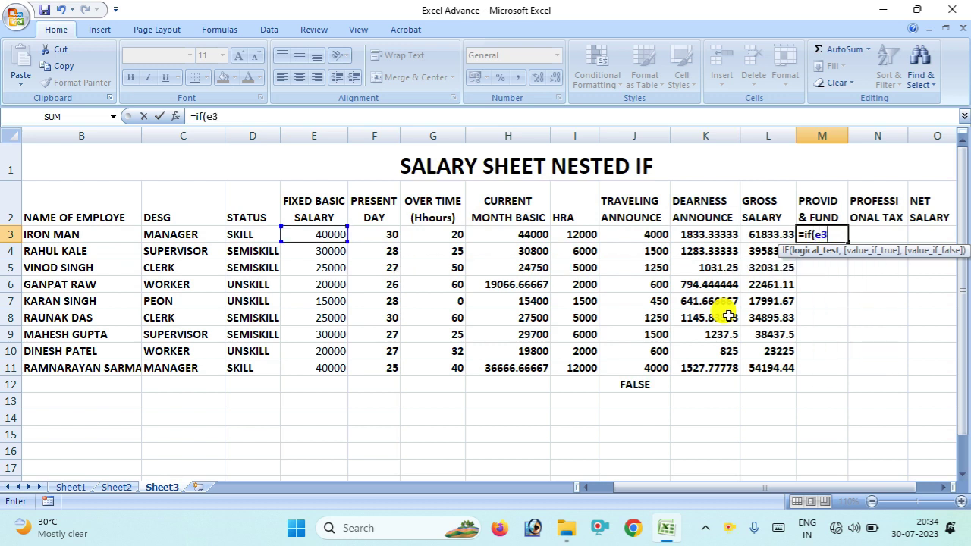
type(">")
type("1500")
key("BackSpace")
key("BackSpace")
type("000,")
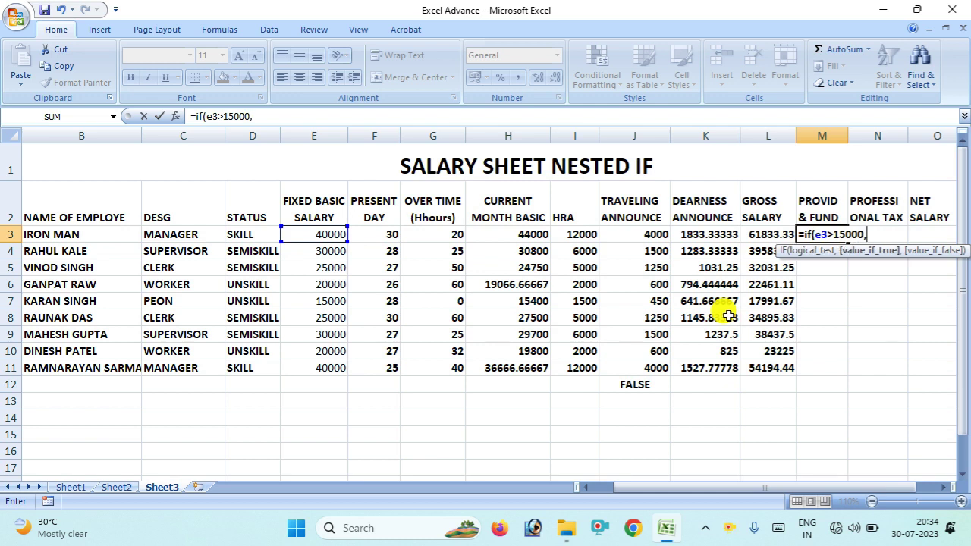
type("1800")
type(",e")
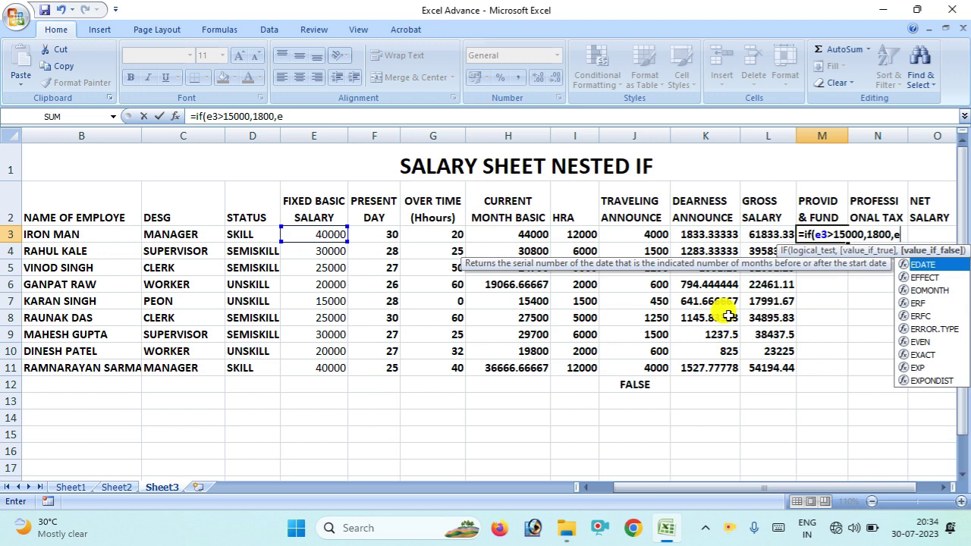
type("3")
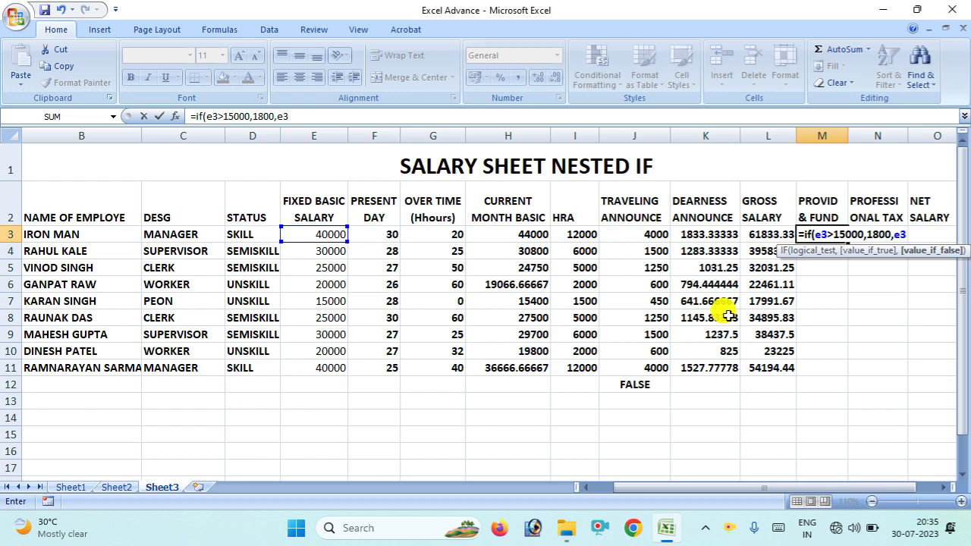
type("12")
key("BackSpace")
key("BackSpace")
type("*12")
type("%")
key("Return")
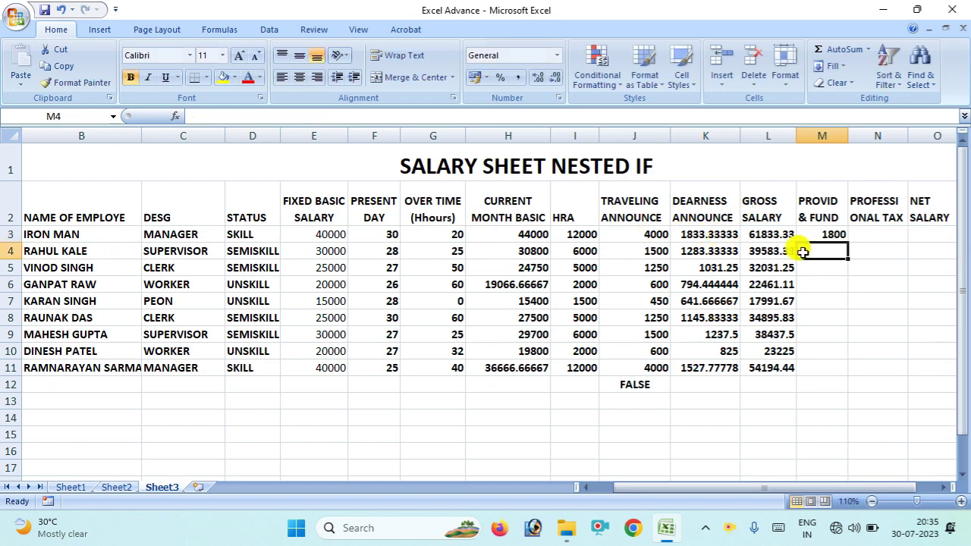
left_click(818, 233)
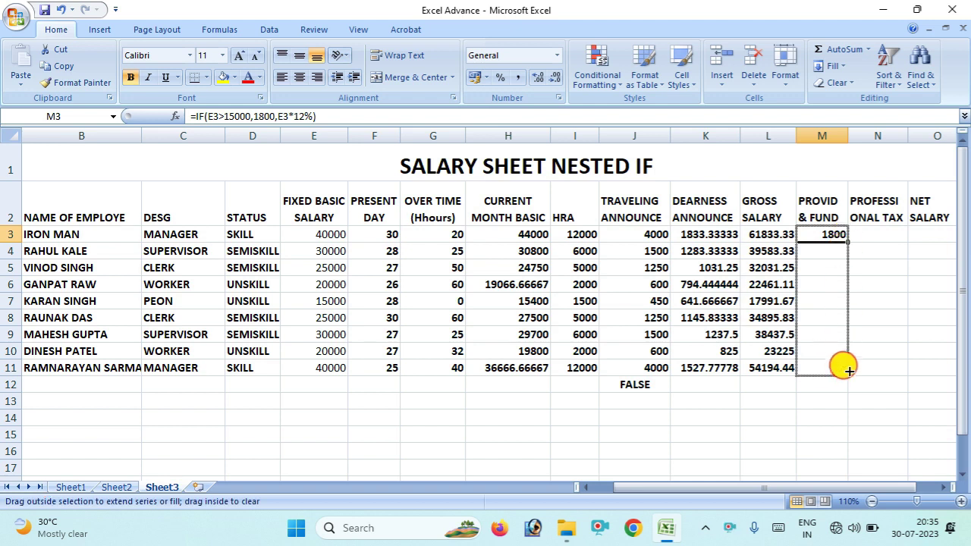
left_click_drag(846, 240, 842, 369)
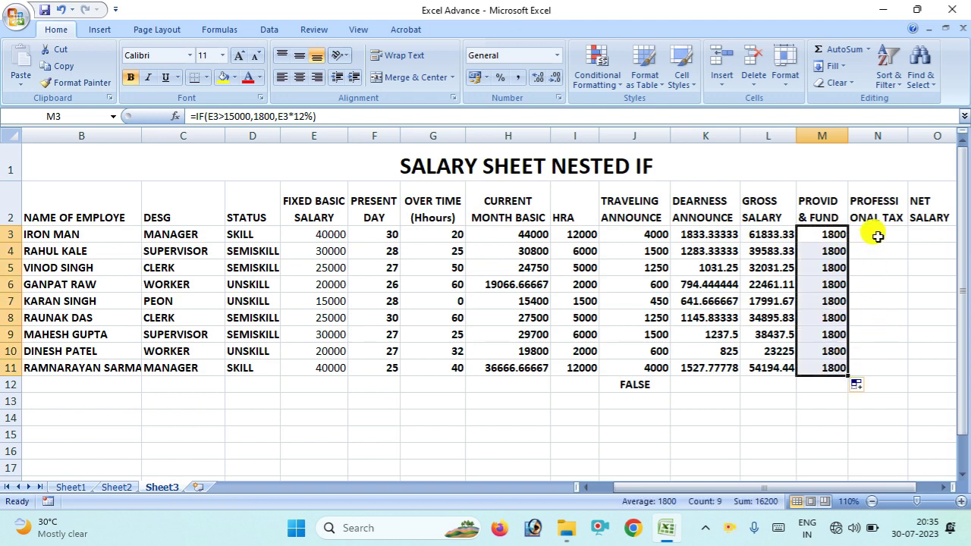
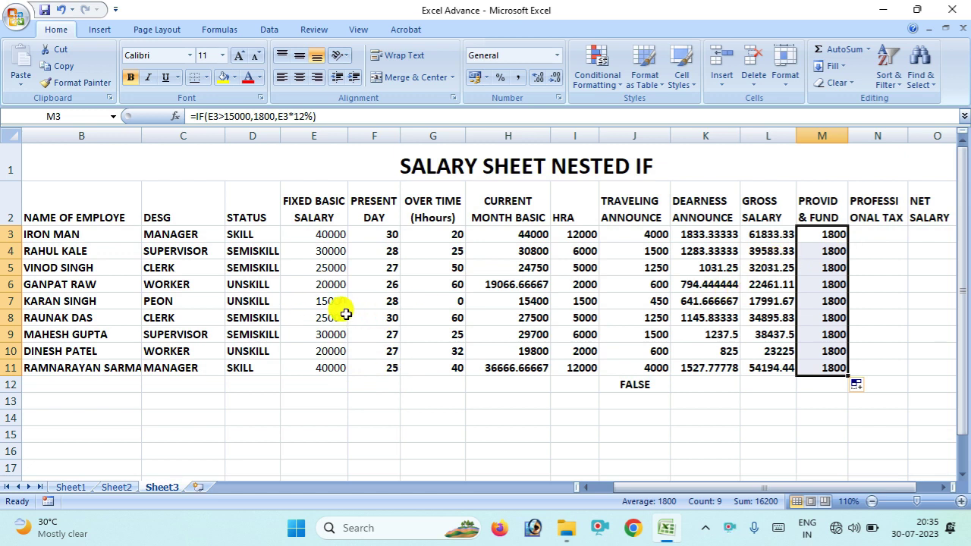
Review the nested IF basic salary formulas in E7 and E4.
left_click(325, 302)
double_click(322, 302)
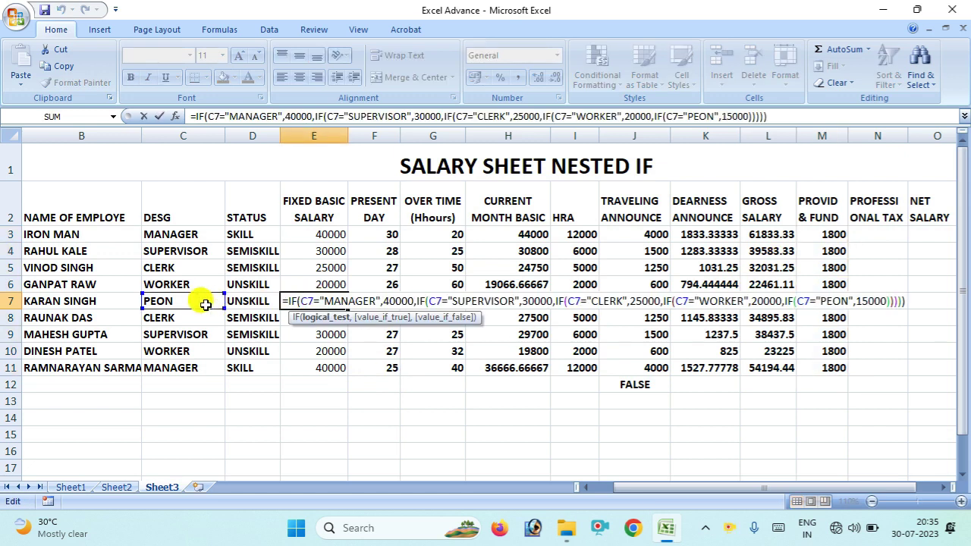
left_click_drag(289, 301, 310, 302)
left_click(314, 250)
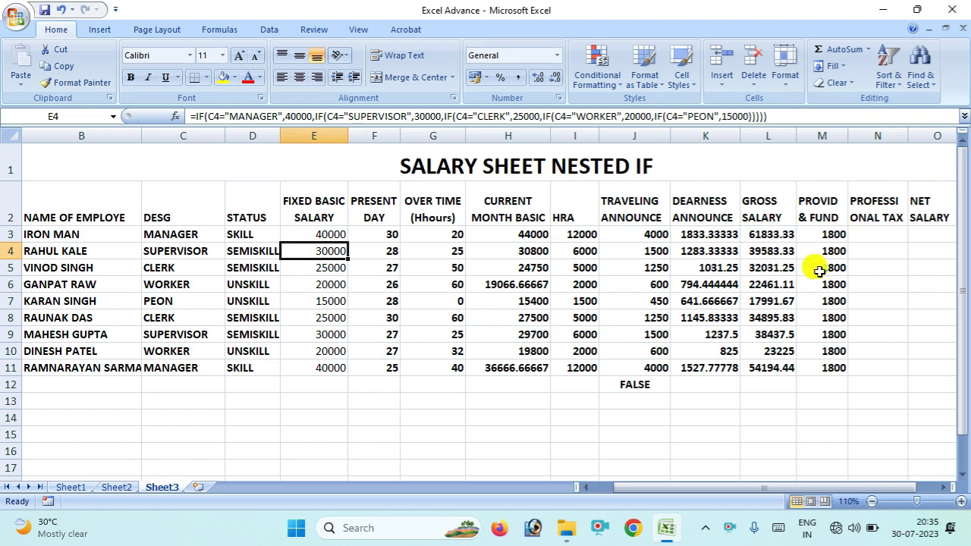
In N3, start the tax formula =IF(E3="UNSKILL",0, so unskilled staff pay nothing.
left_click(876, 238)
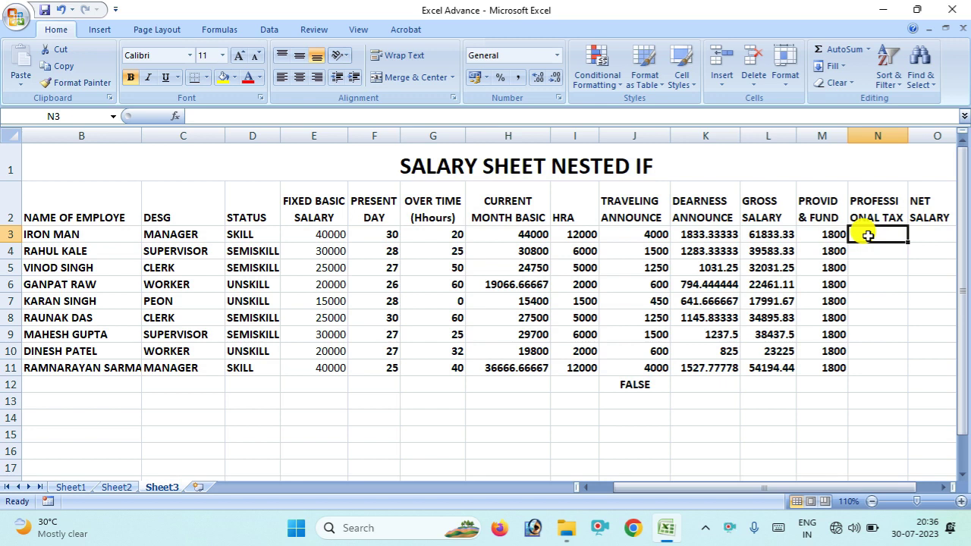
type("if")
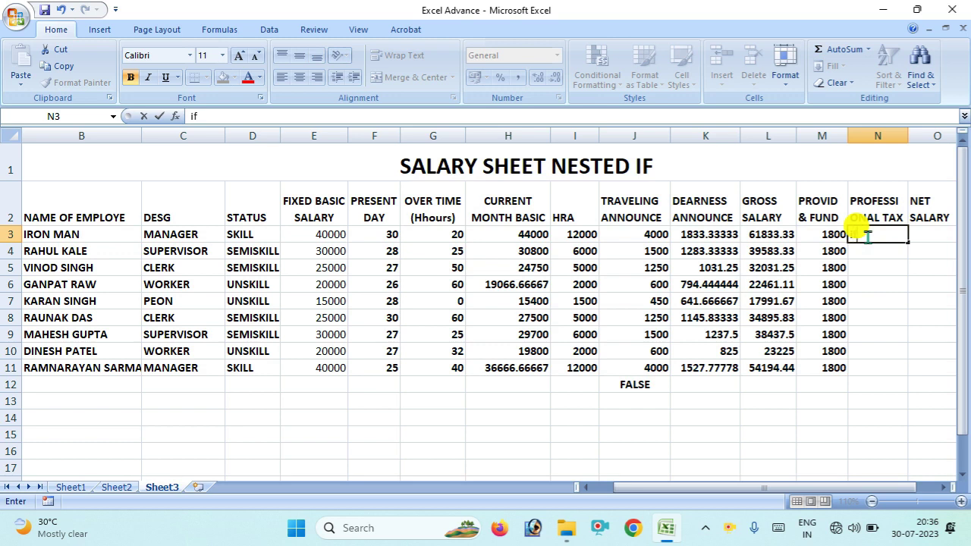
type("(")
key("BackSpace")
key("BackSpace")
key("BackSpace")
type("=")
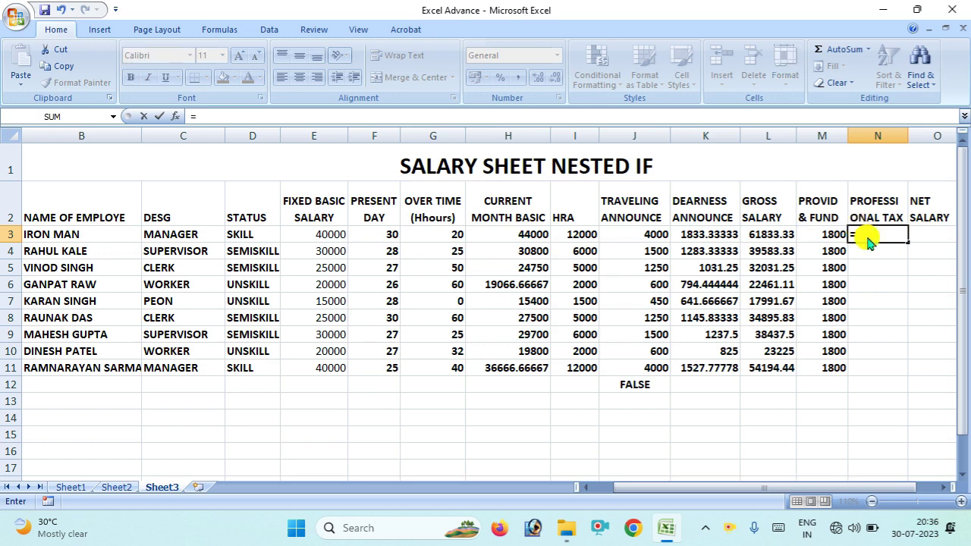
type("if")
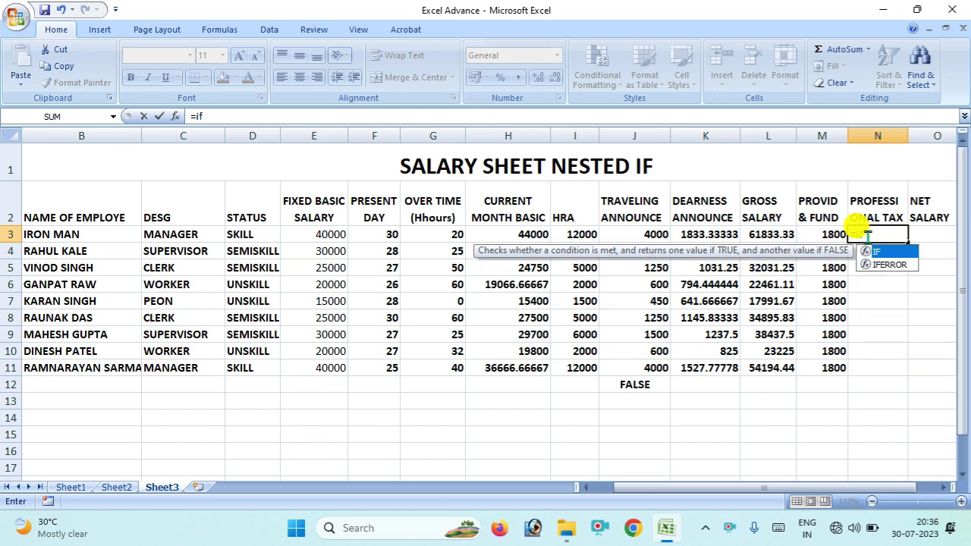
type("(")
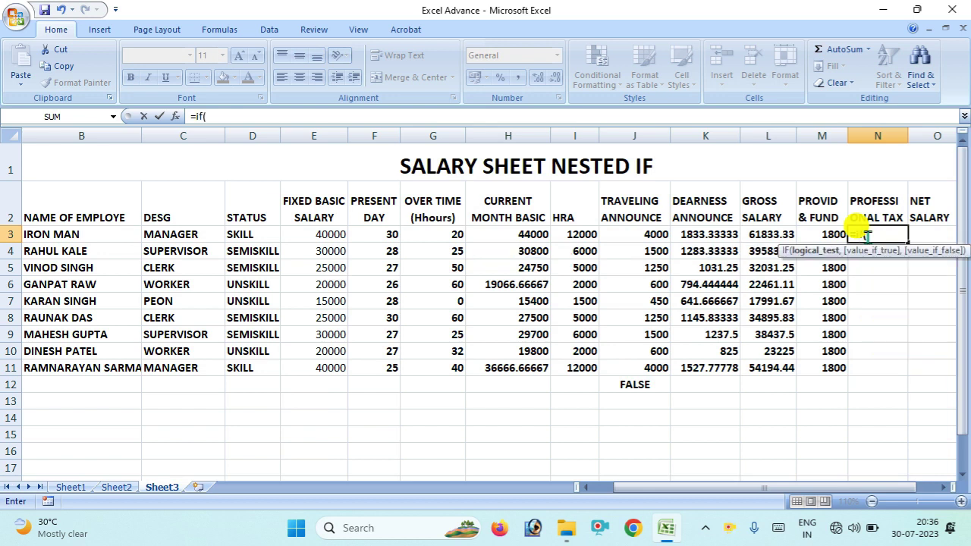
type("e")
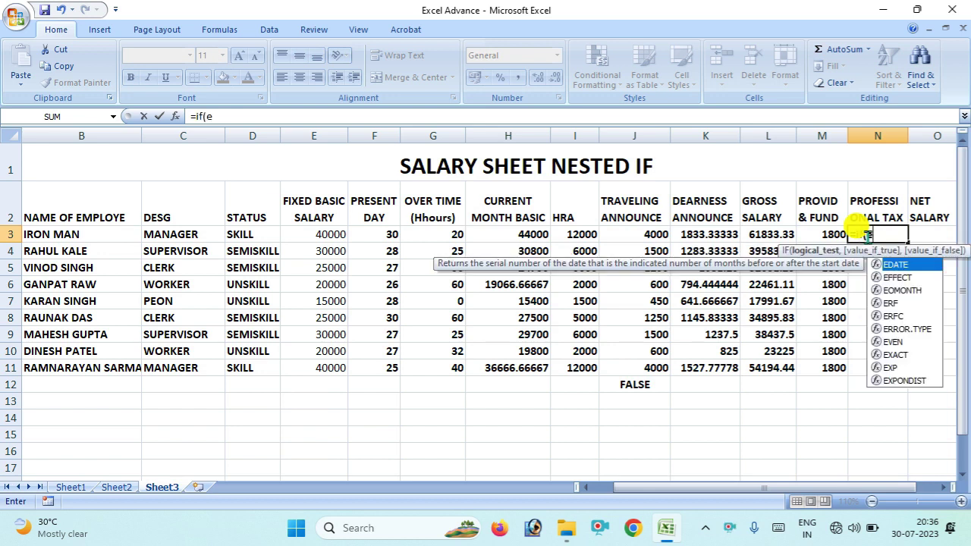
type("3")
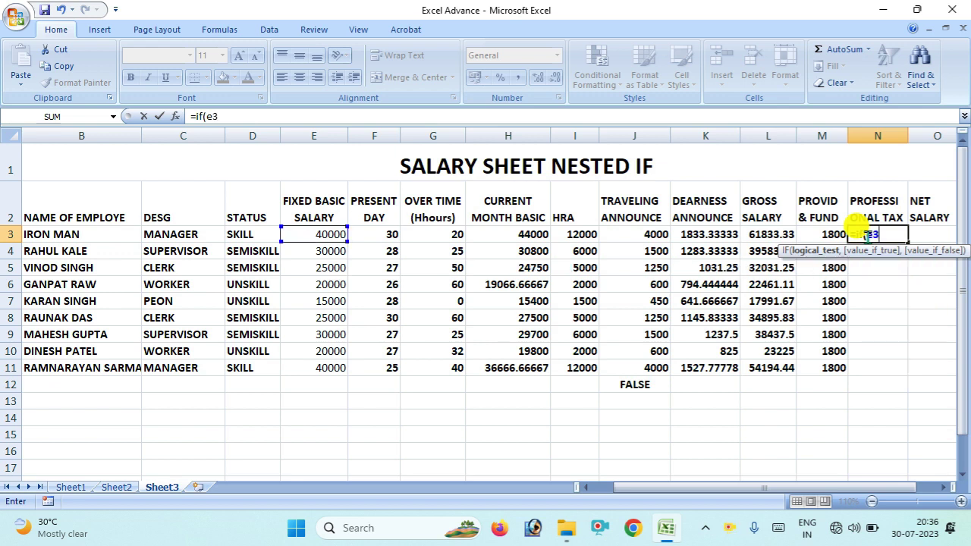
key("BackSpace")
key("BackSpace")
key("BackSpace")
key("BackSpace")
key("BackSpace")
key("BackSpace")
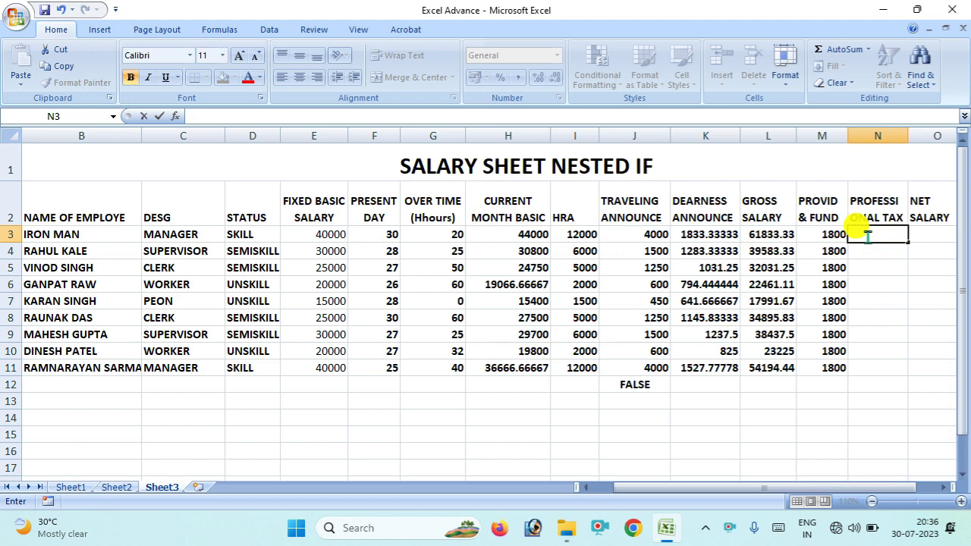
type("=IF")
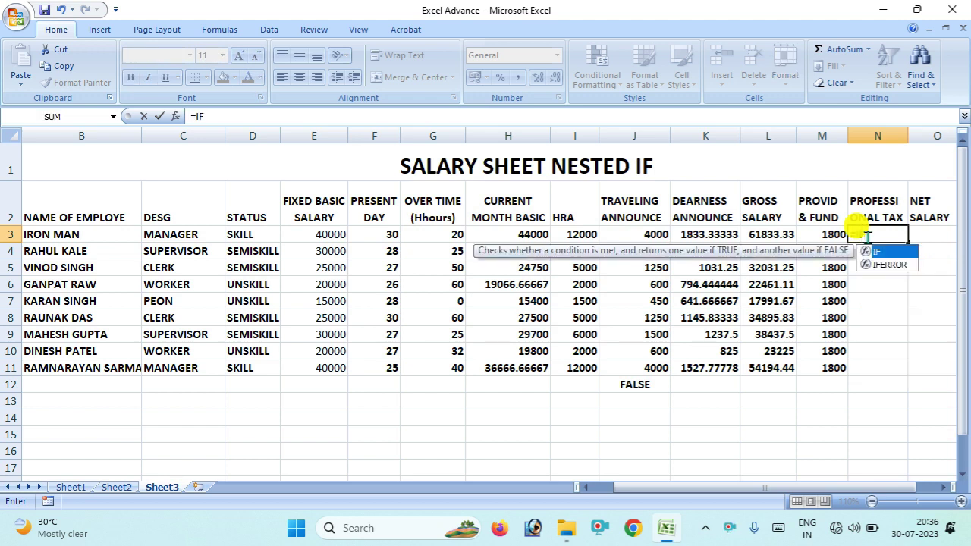
type("(")
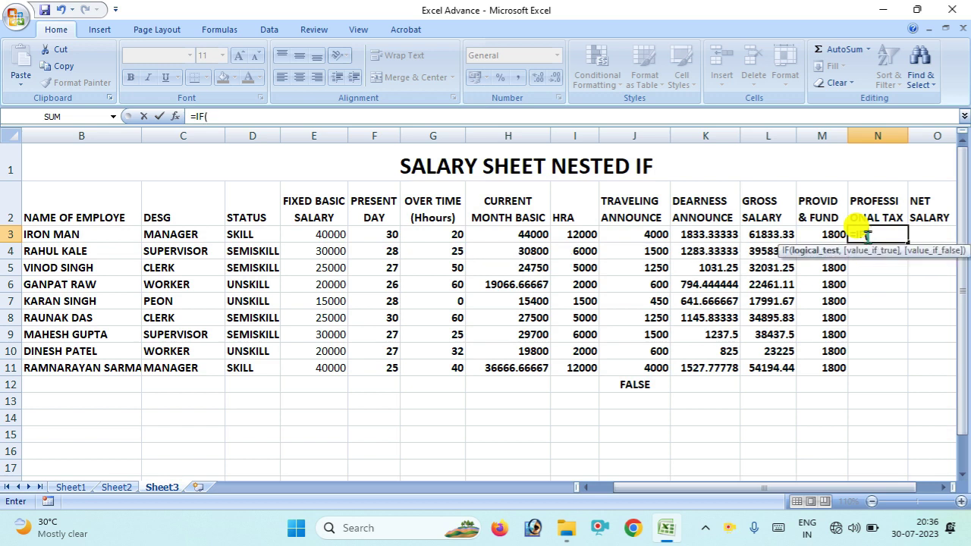
type("E3")
type("=\"SKIL")
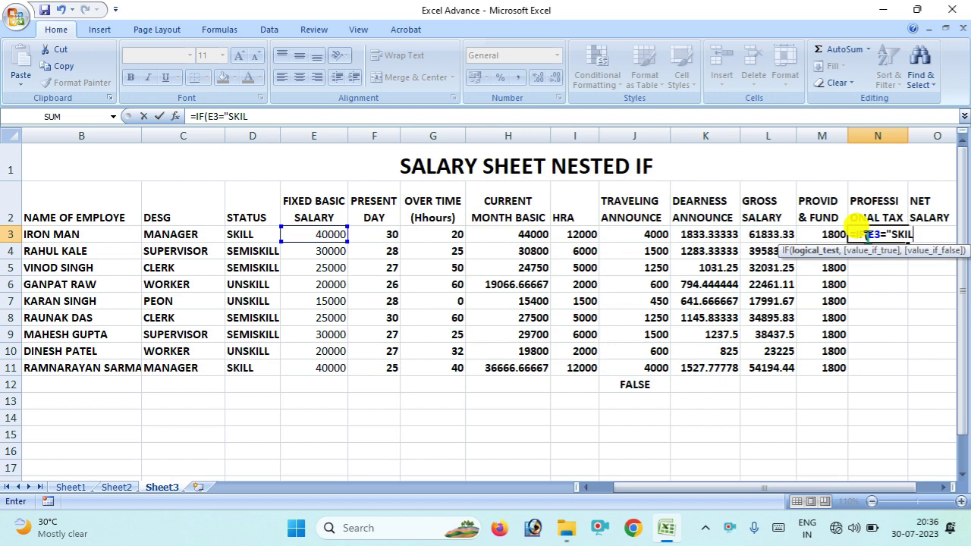
key("BackSpace")
key("BackSpace")
key("BackSpace")
key("BackSpace")
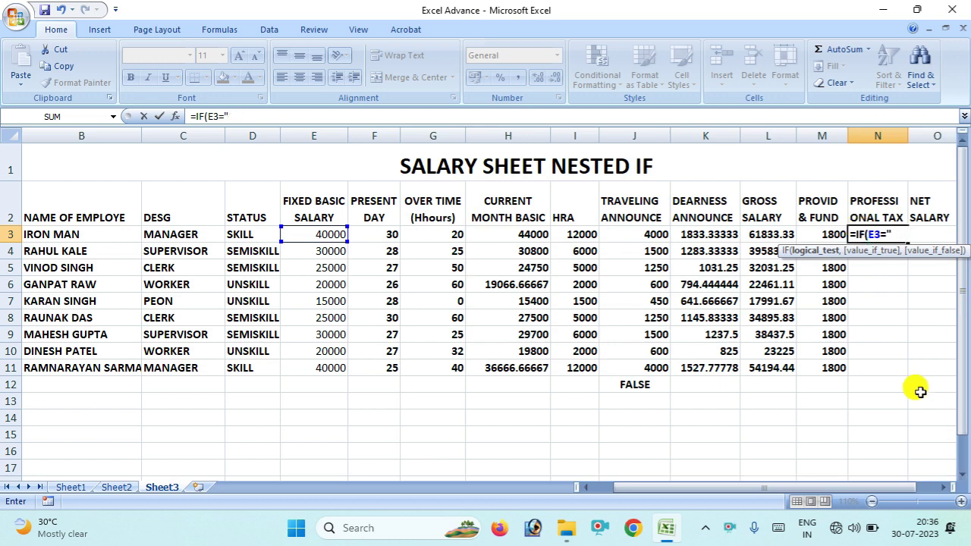
type("UNSKILL")
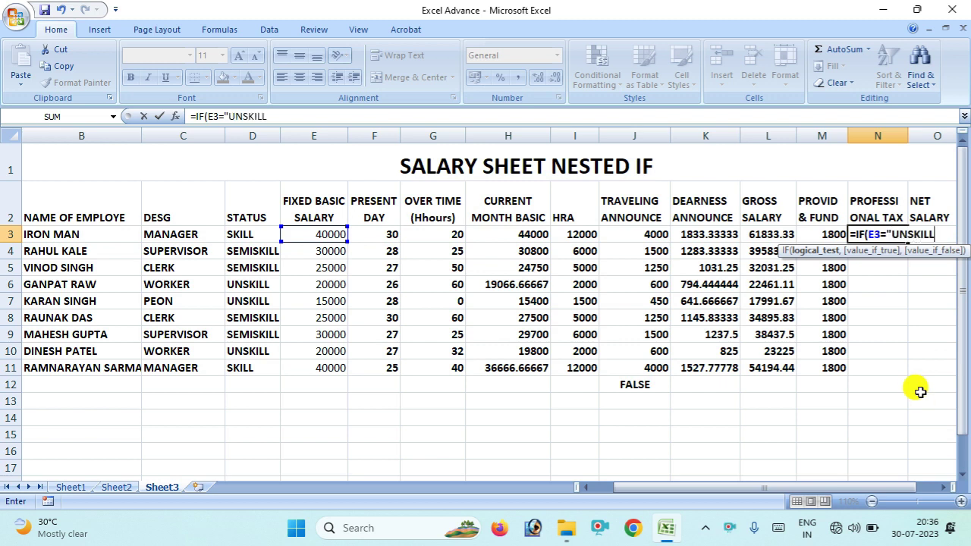
type("\"")
type(",")
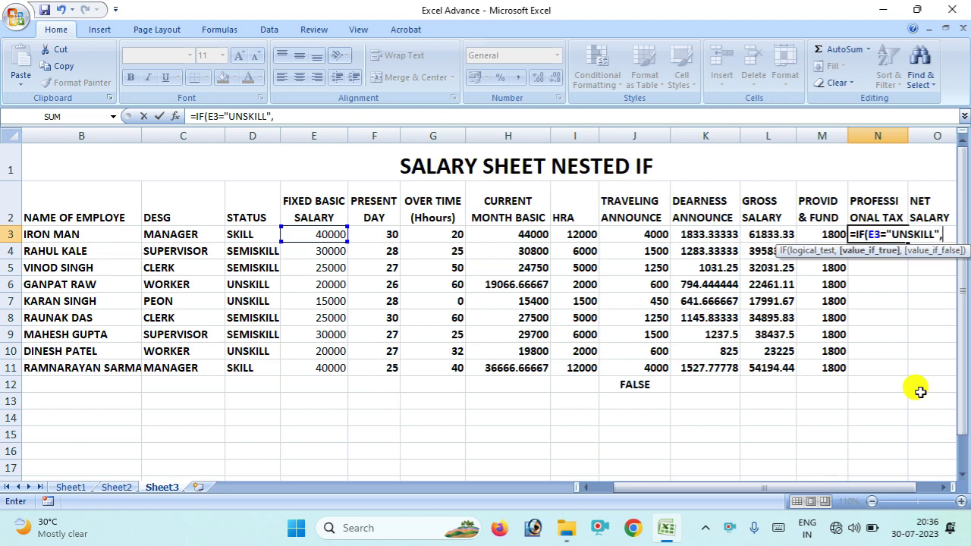
type("0,")
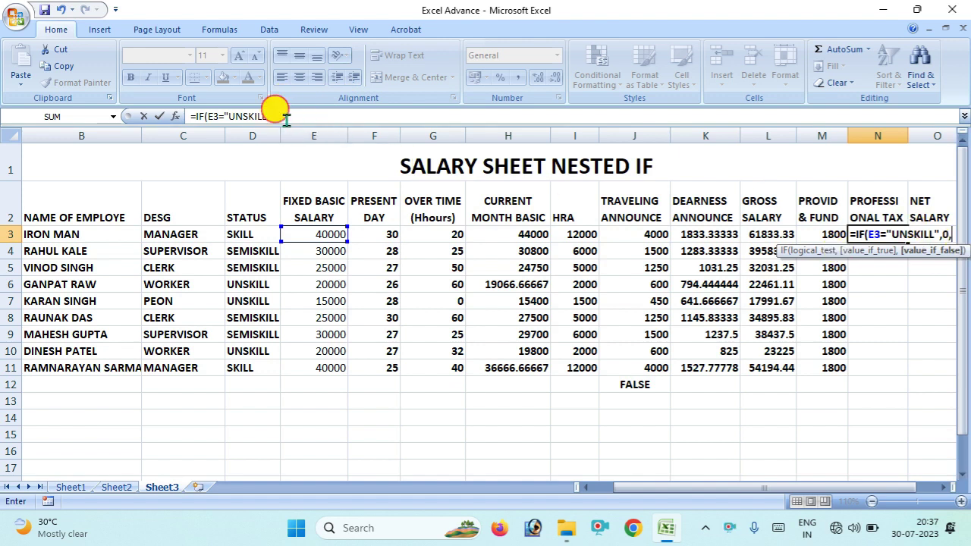
Extend the N3 formula with a nested IF giving 300 tax when L3 exceeds 20000.
left_click(291, 116)
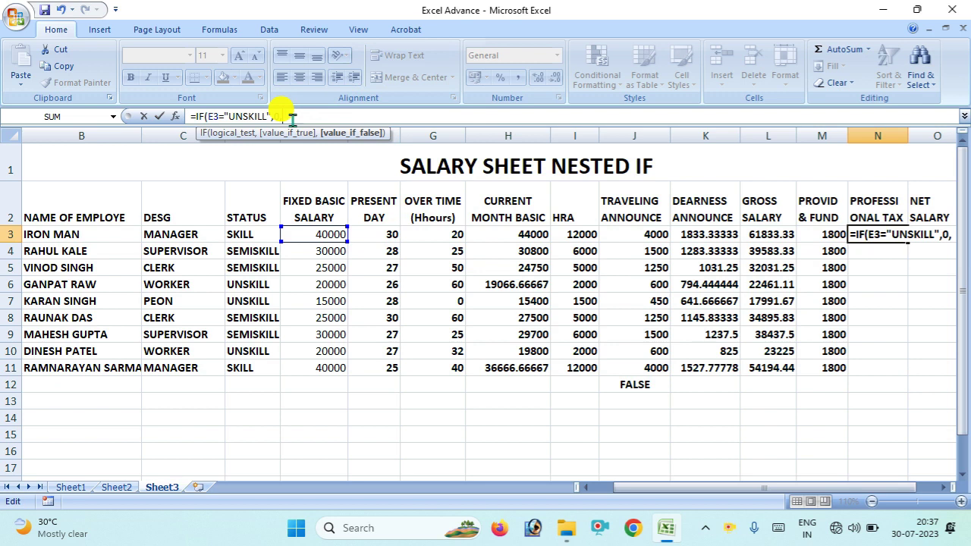
type(",")
key("BackSpace")
type("IF")
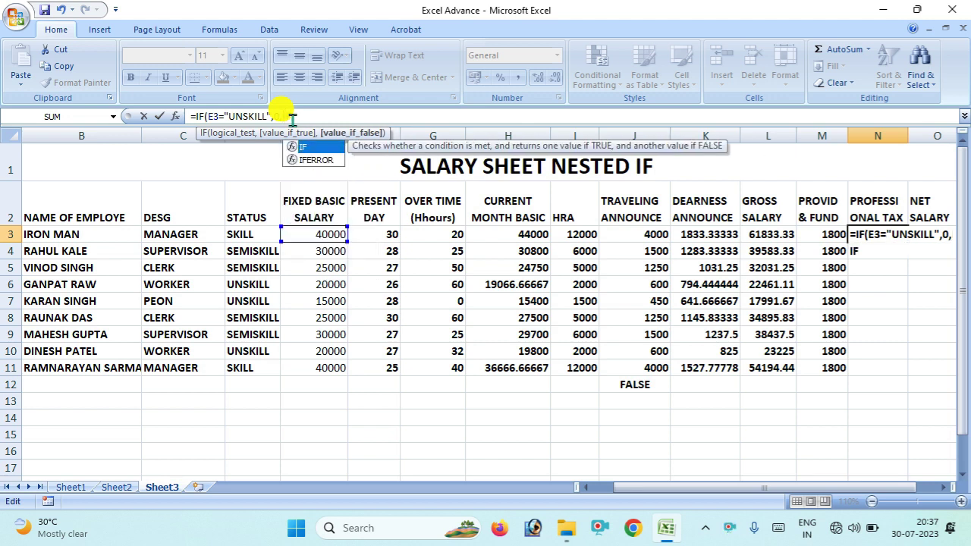
type("(")
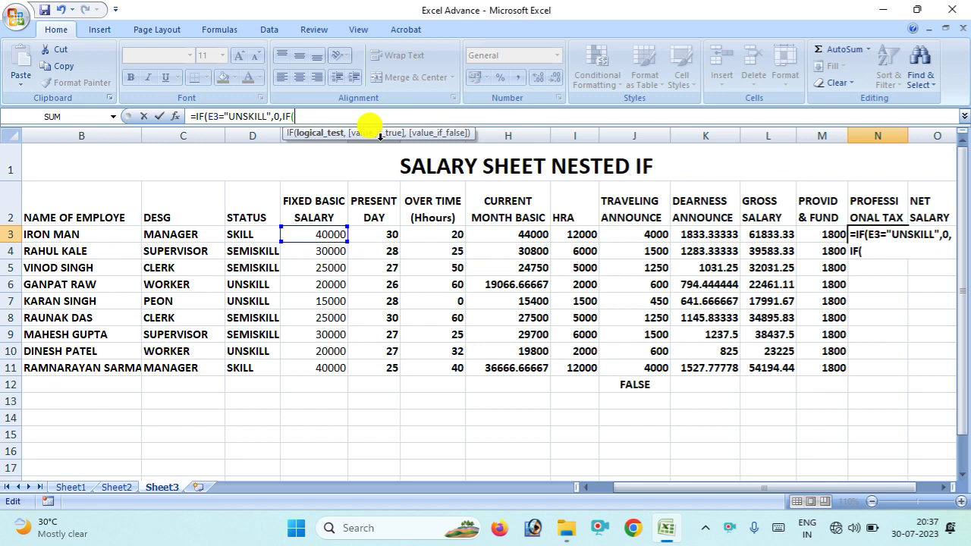
type("L")
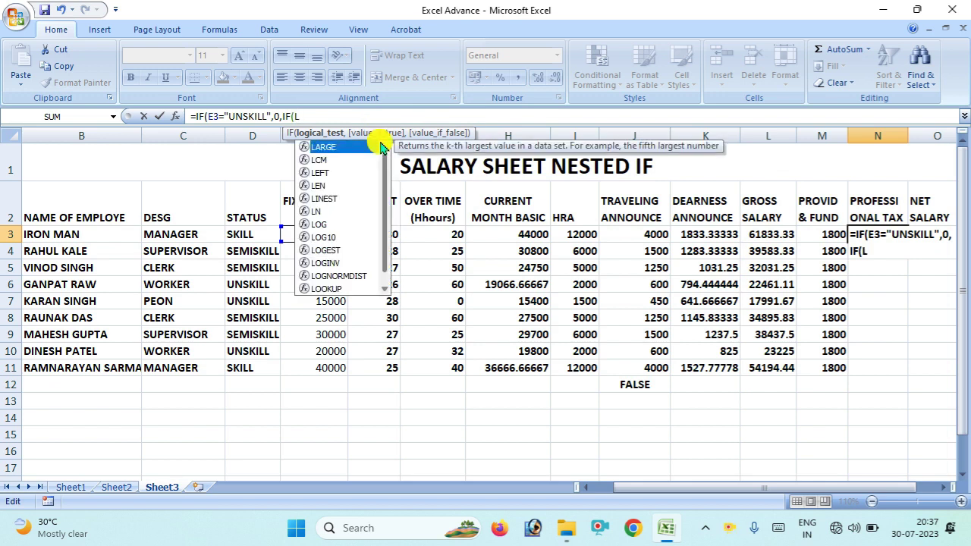
type("3")
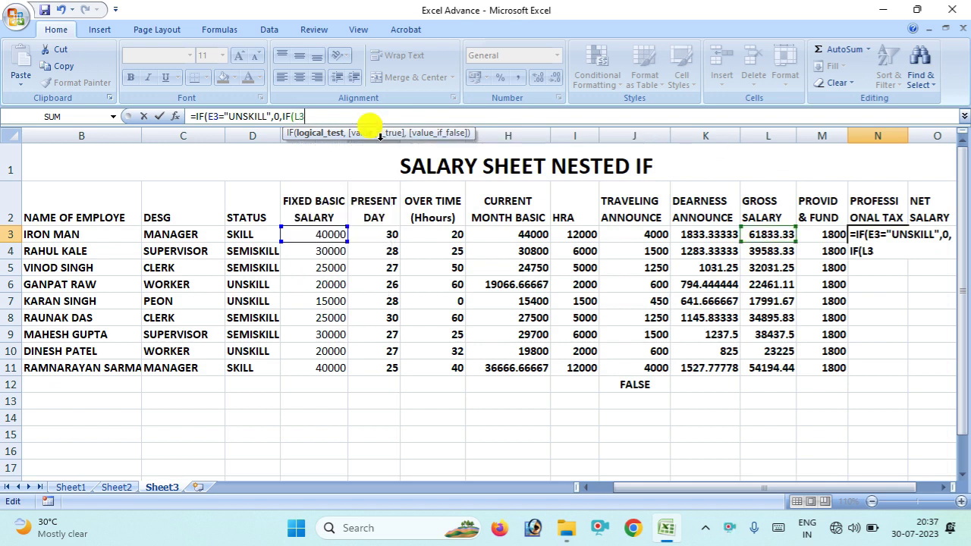
type(">10000")
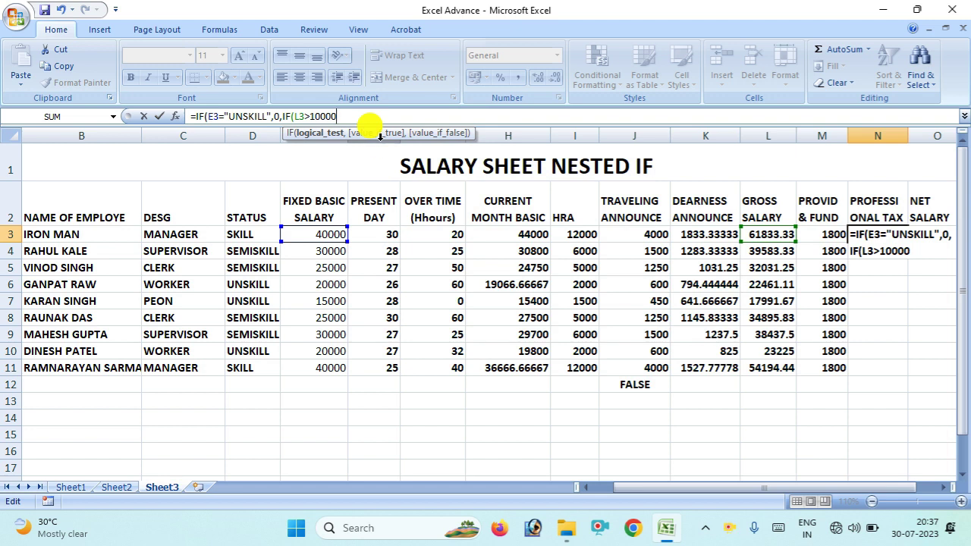
type(",")
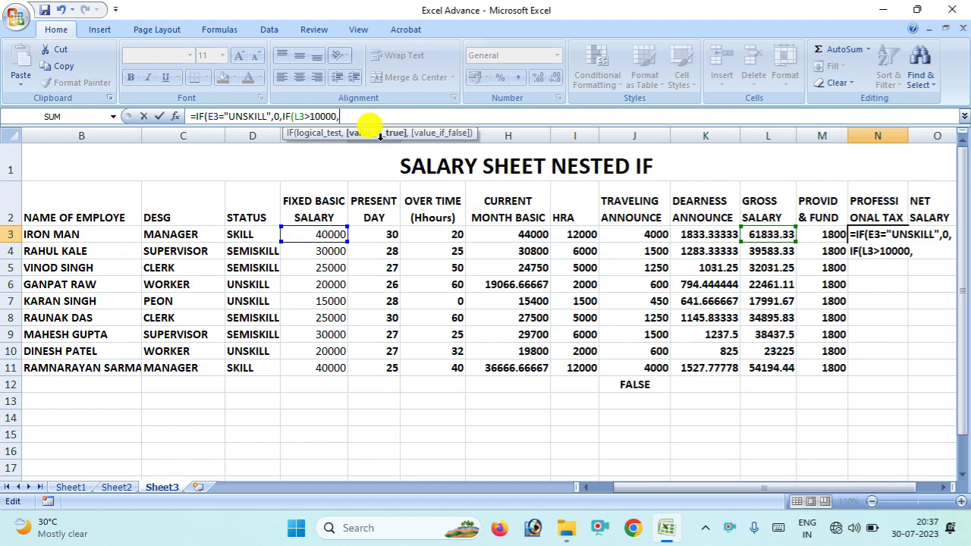
type("20")
key("BackSpace")
key("BackSpace")
key("BackSpace")
key("BackSpace")
key("BackSpace")
key("BackSpace")
key("BackSpace")
key("BackSpace")
type("2000")
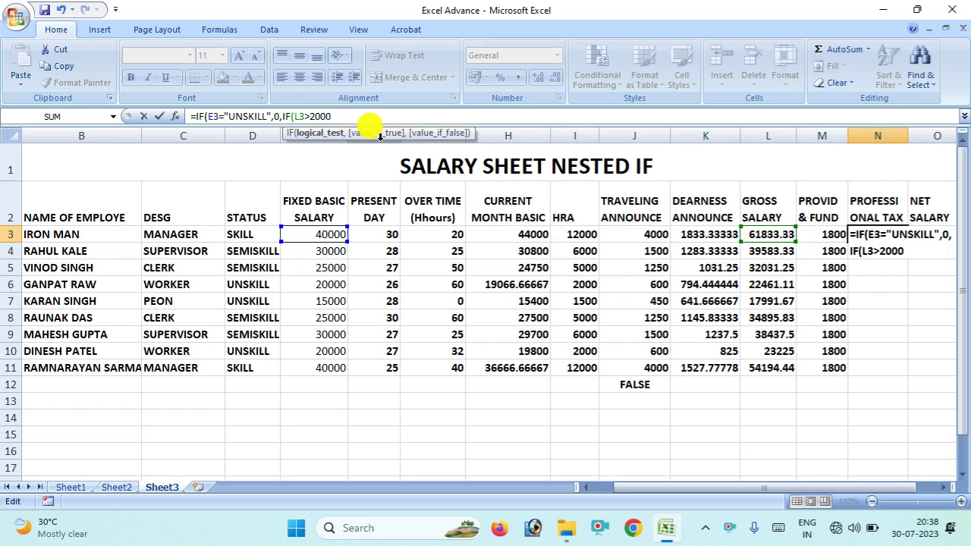
type("0")
type(",")
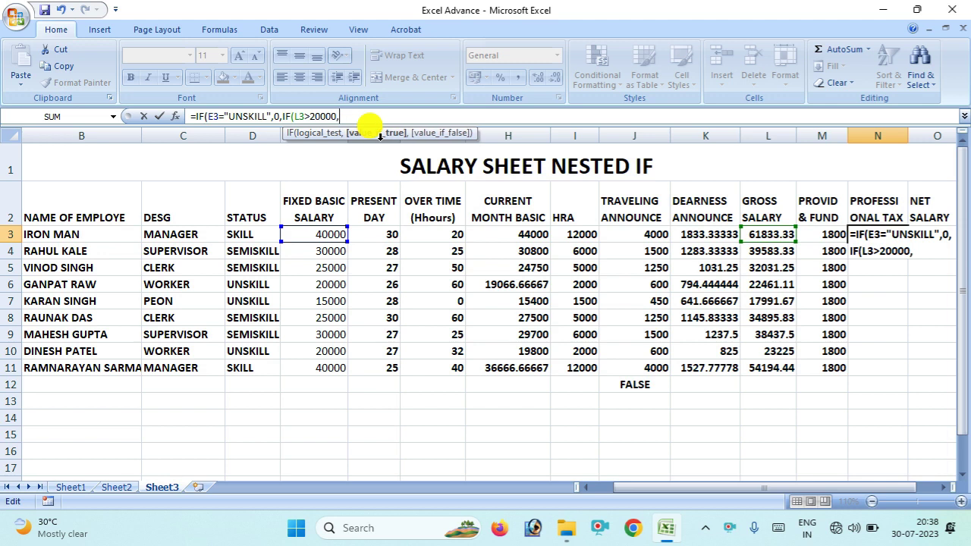
type("300")
type(",")
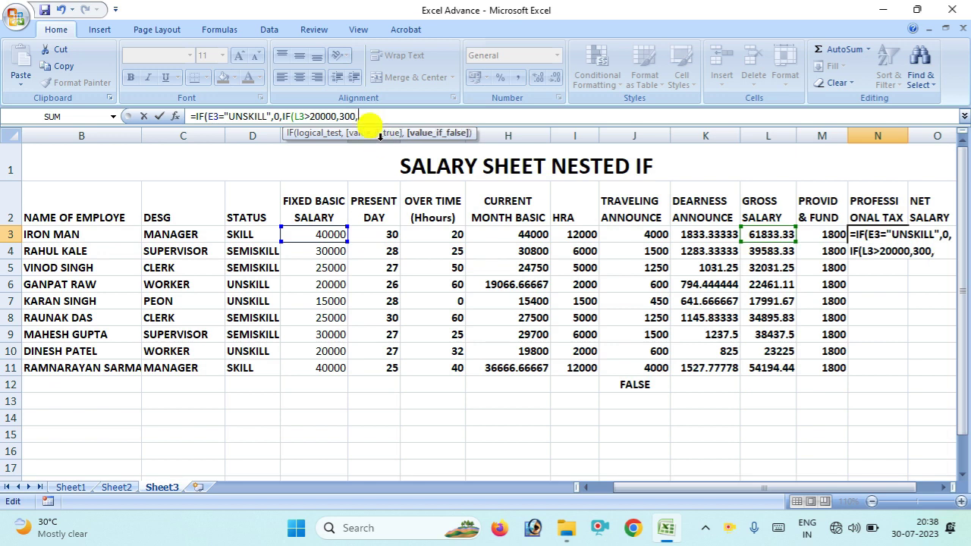
type("IF(")
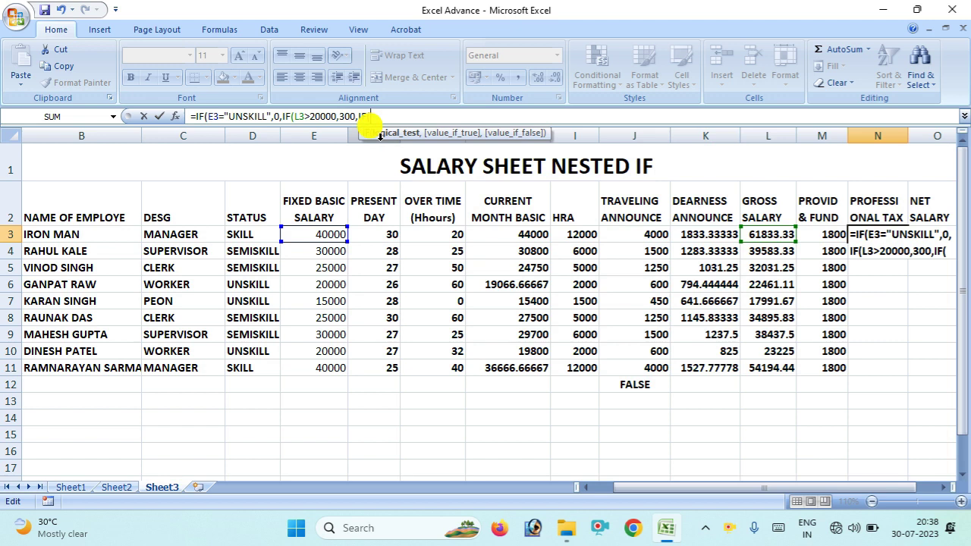
type("L")
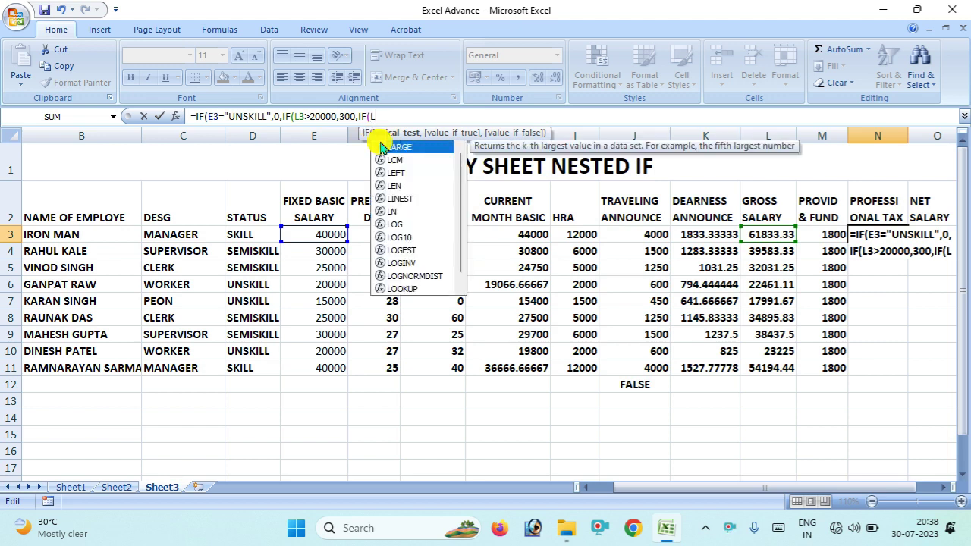
type("2>")
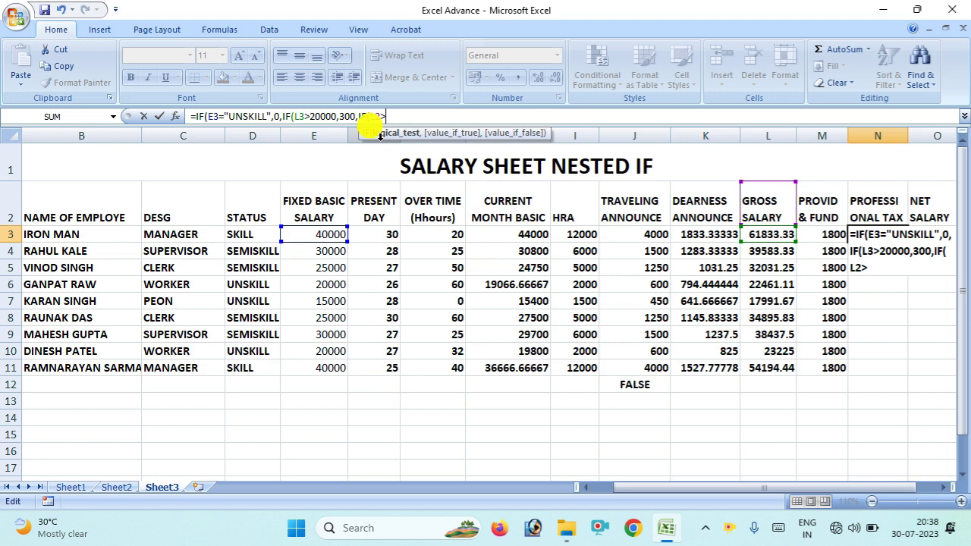
Finish the formula with 200 tax when L2 exceeds 15000, otherwise 0, and enter it.
type("15")
type("000")
type(",")
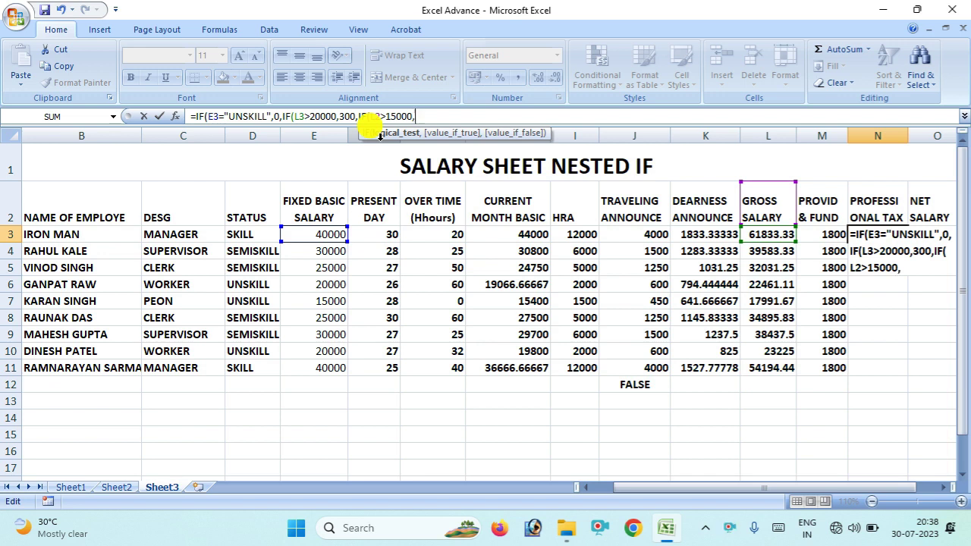
type("3")
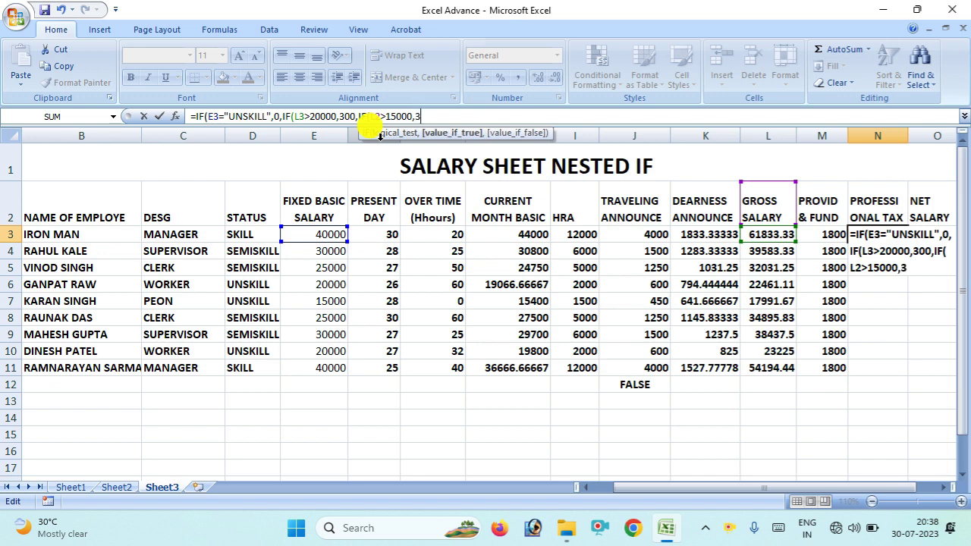
key("BackSpace")
type("200")
type(",0")
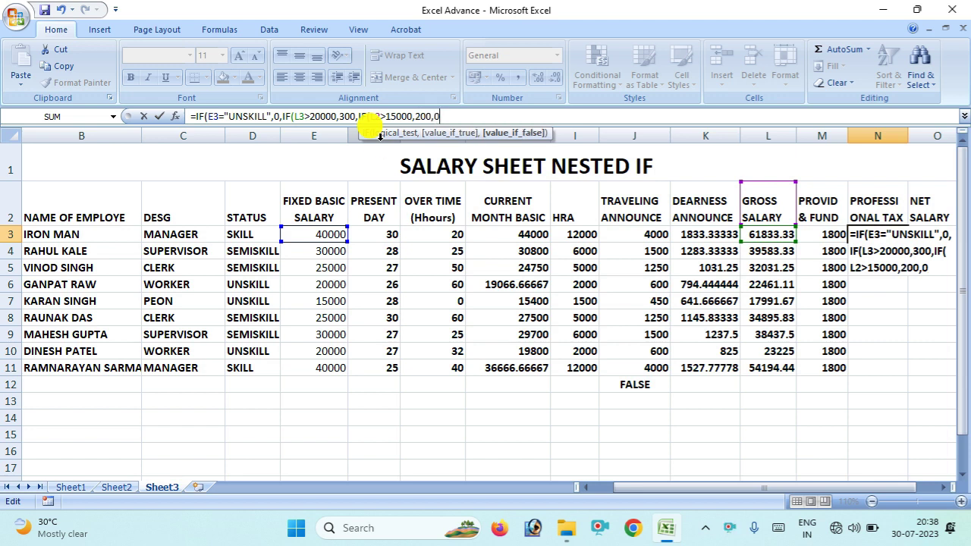
type(")))")
key("Return")
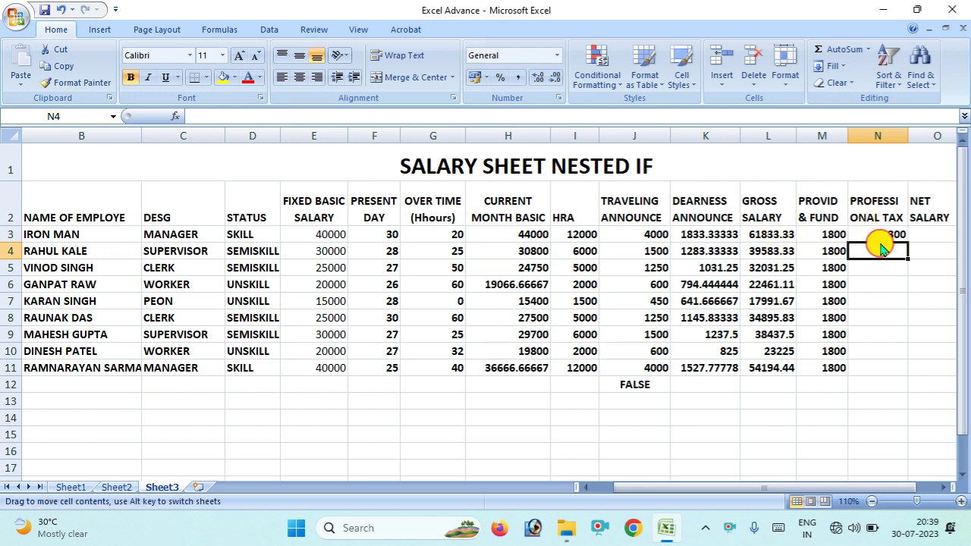
Fill the professional tax formula from N3 down to N11.
left_click(894, 237)
left_click_drag(906, 245, 907, 366)
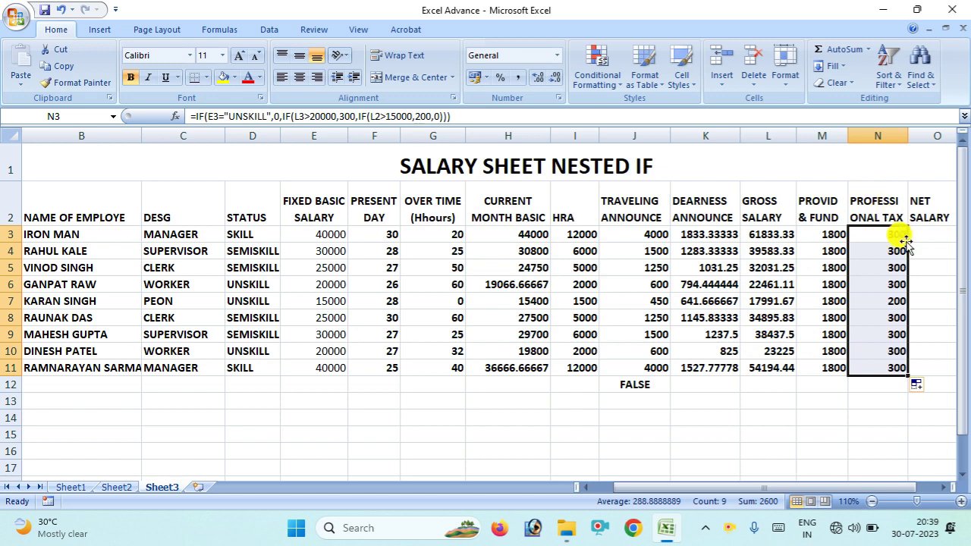
left_click_drag(697, 486, 716, 486)
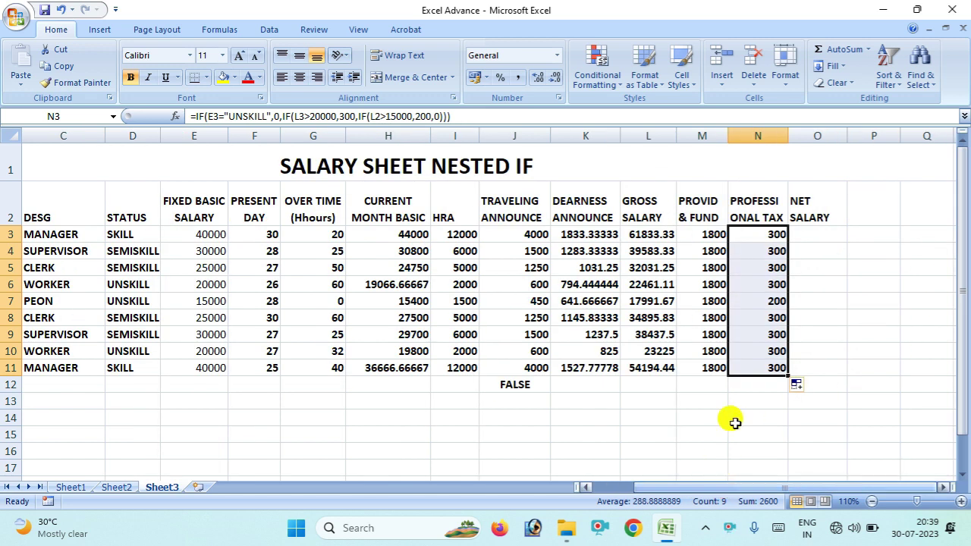
double_click(815, 235)
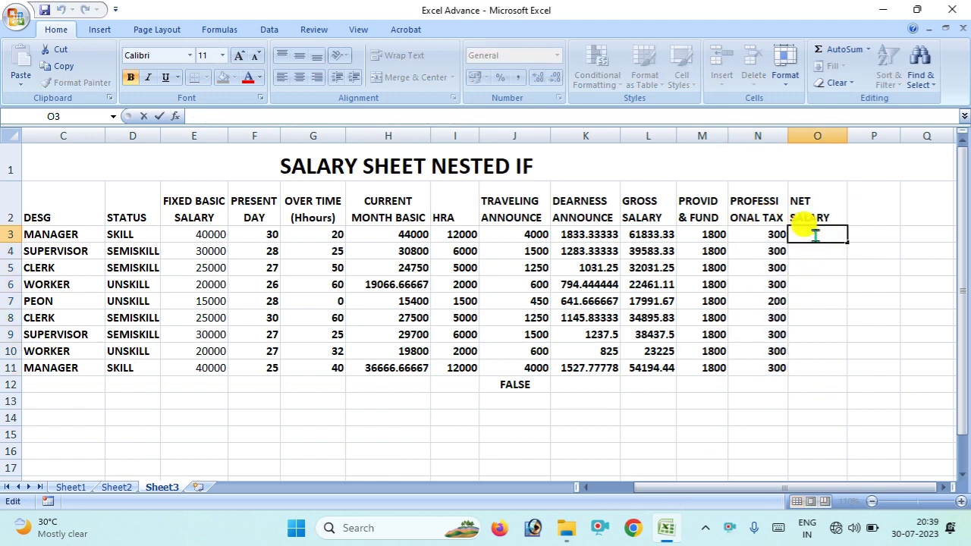
Enter =L3-M3-N3 in O3, giving a net salary of 59733.333.
type("=")
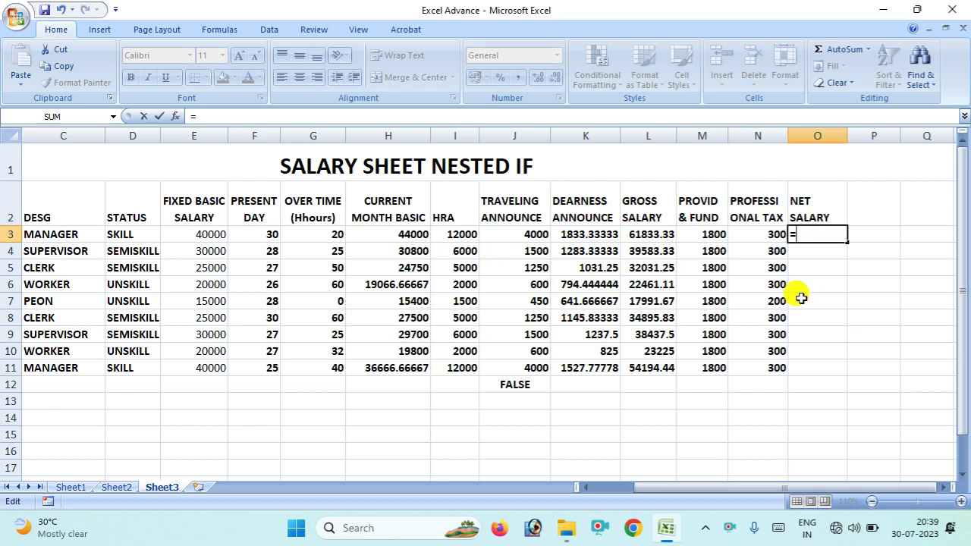
type("L")
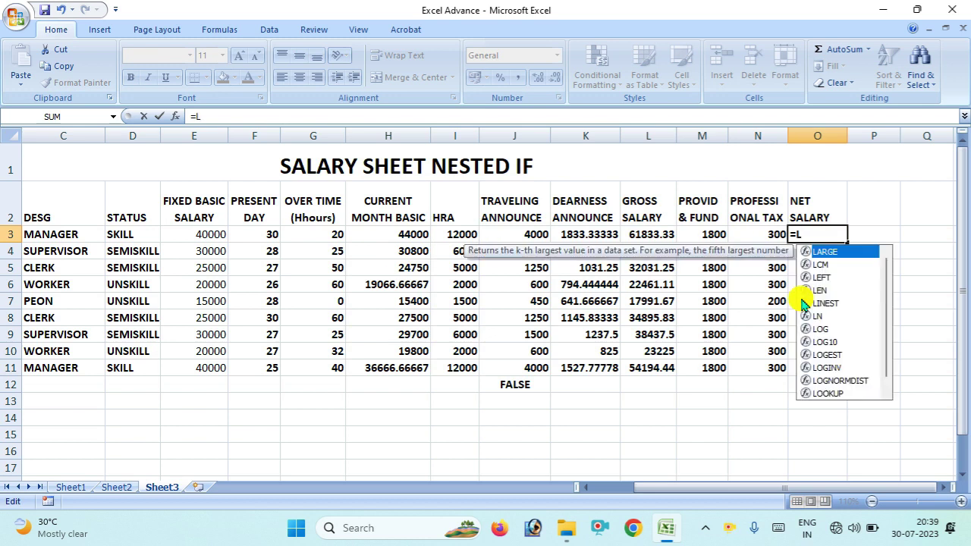
type("3-(")
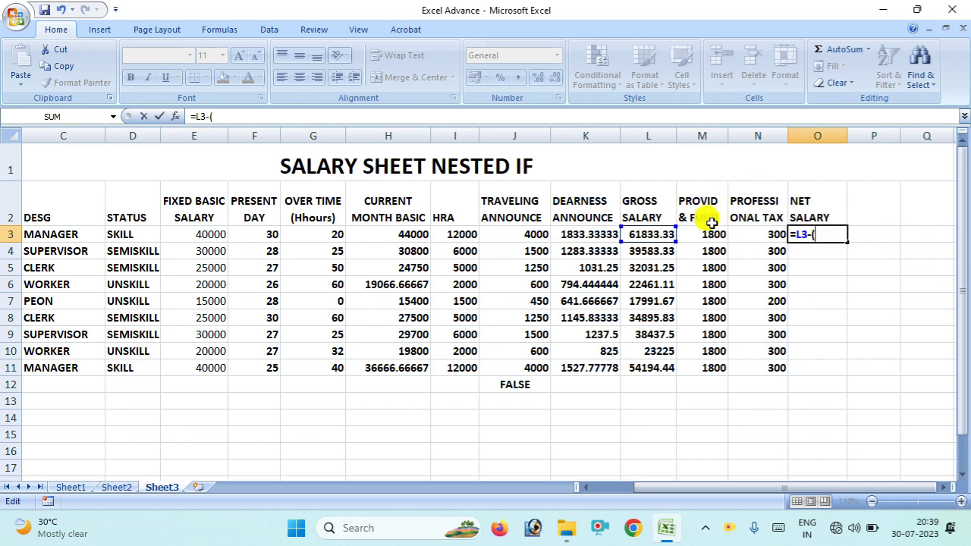
type("M")
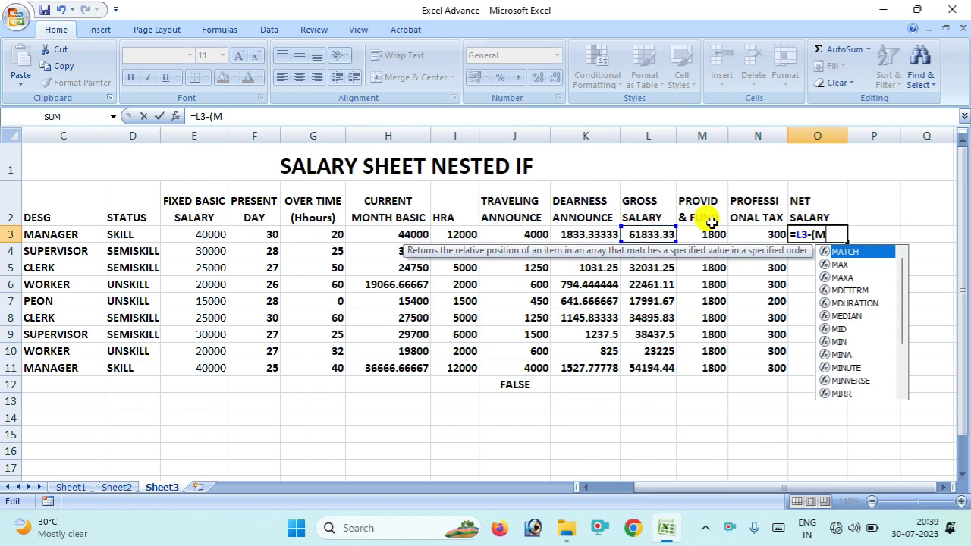
type("3+")
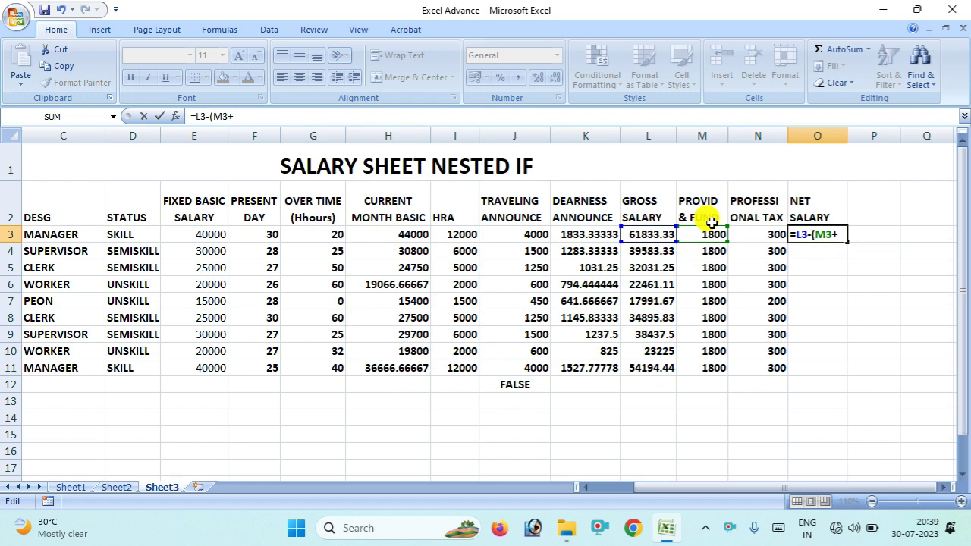
key("BackSpace")
key("BackSpace")
key("BackSpace")
key("BackSpace")
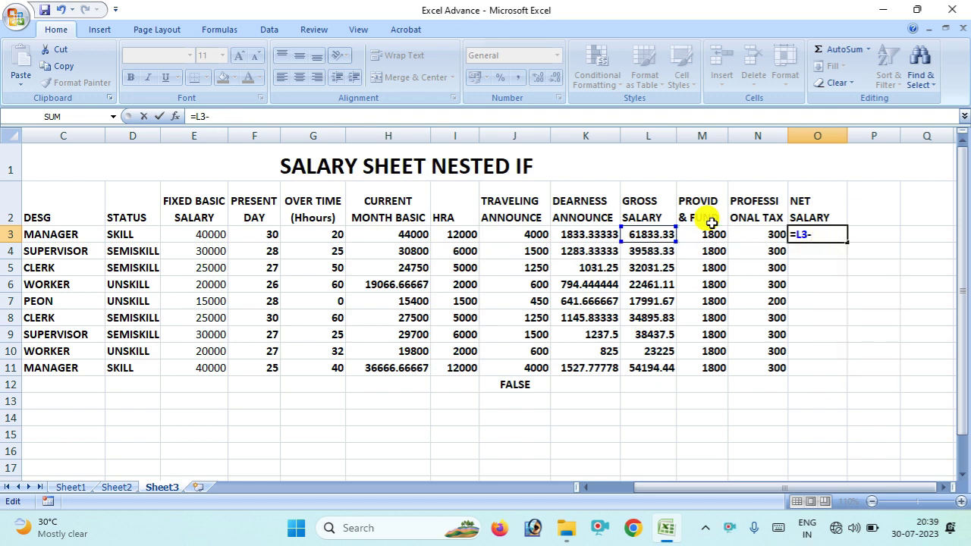
type("M")
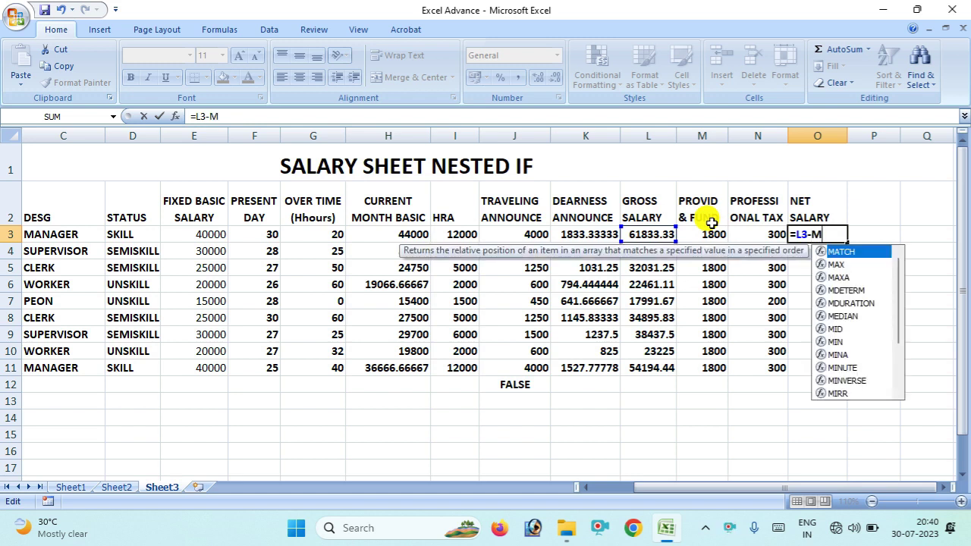
type("3-N3")
key("Return")
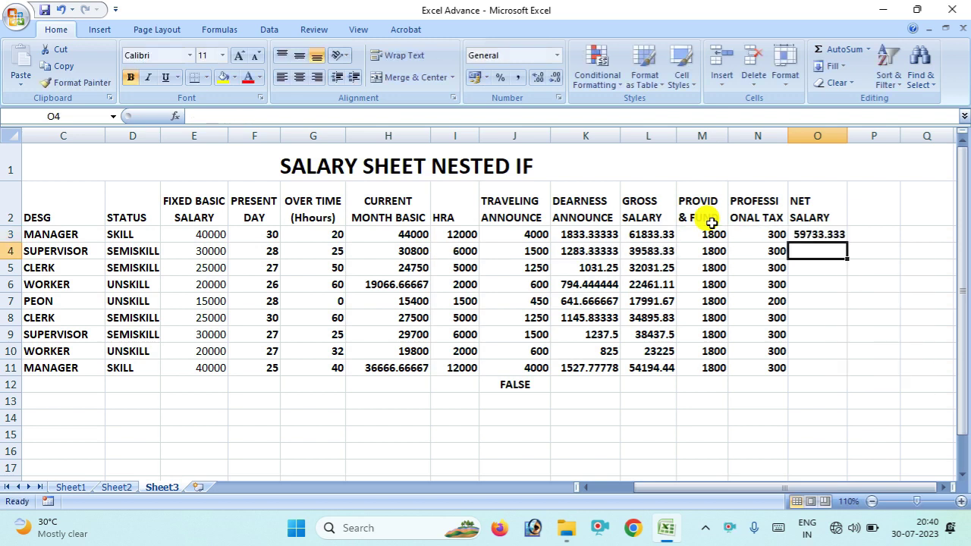
left_click(827, 235)
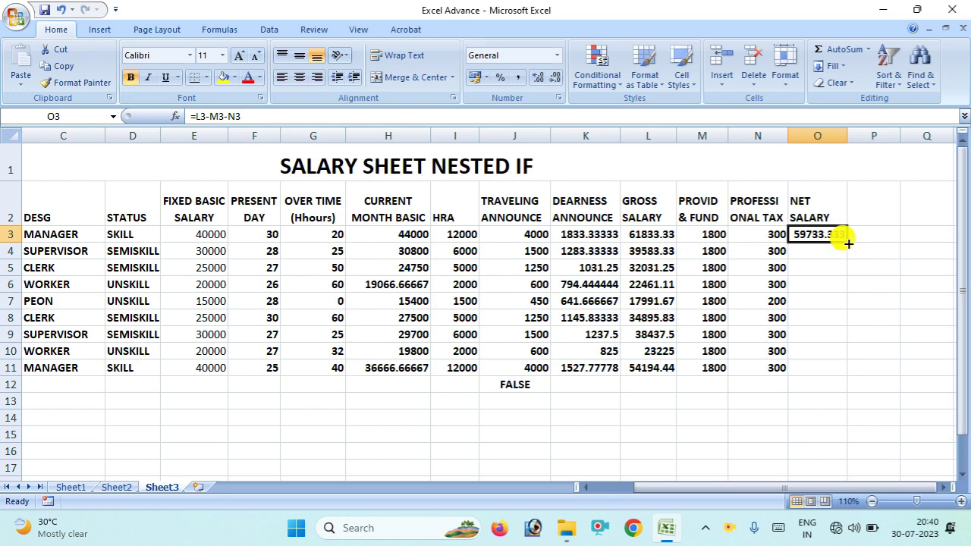
Fill the net salary formula from O3 down to O11 and scroll back to column A.
left_click_drag(847, 243, 836, 369)
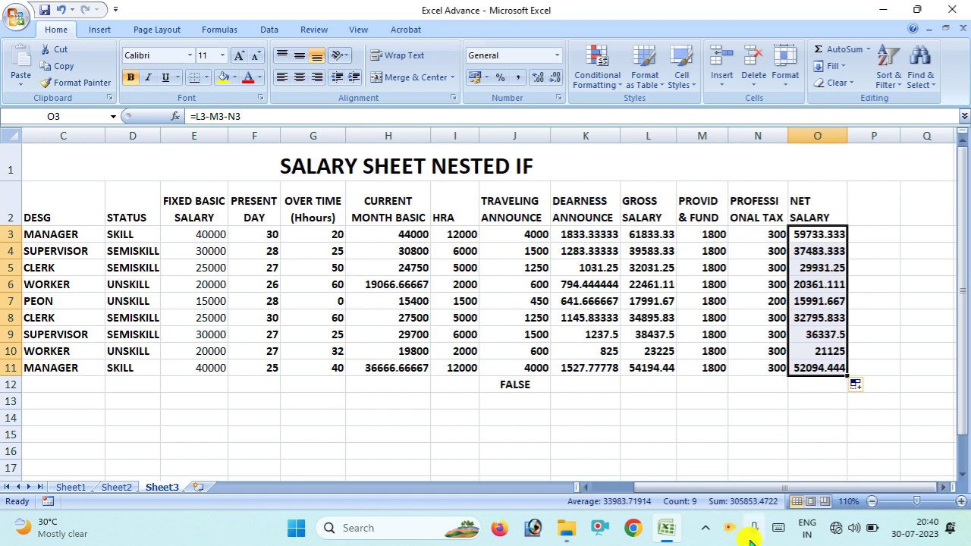
mouse_move(726, 488)
left_mouse_down()
mouse_move(565, 496)
mouse_move(434, 467)
left_mouse_up()
Apply All Borders to the salary table range A2:N13.
left_click_drag(33, 198, 938, 392)
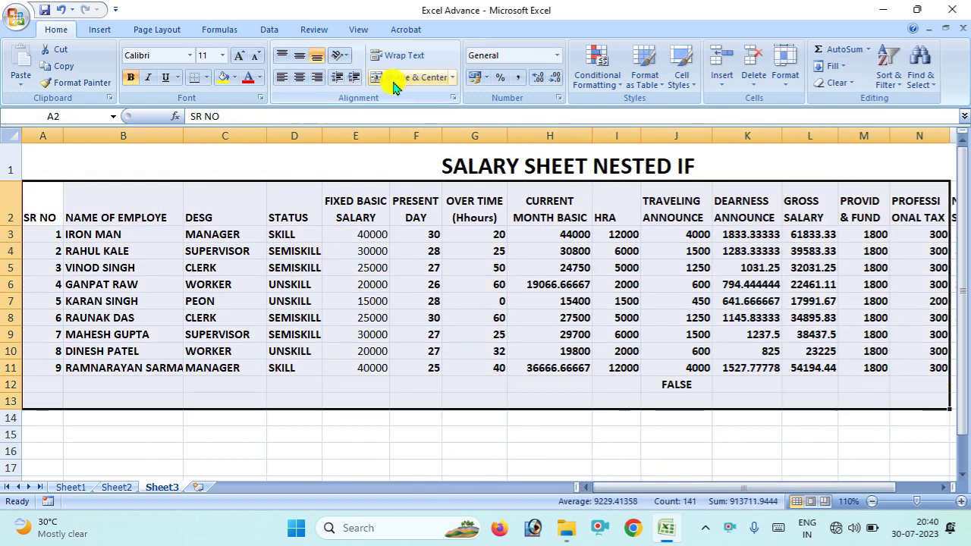
left_click(206, 77)
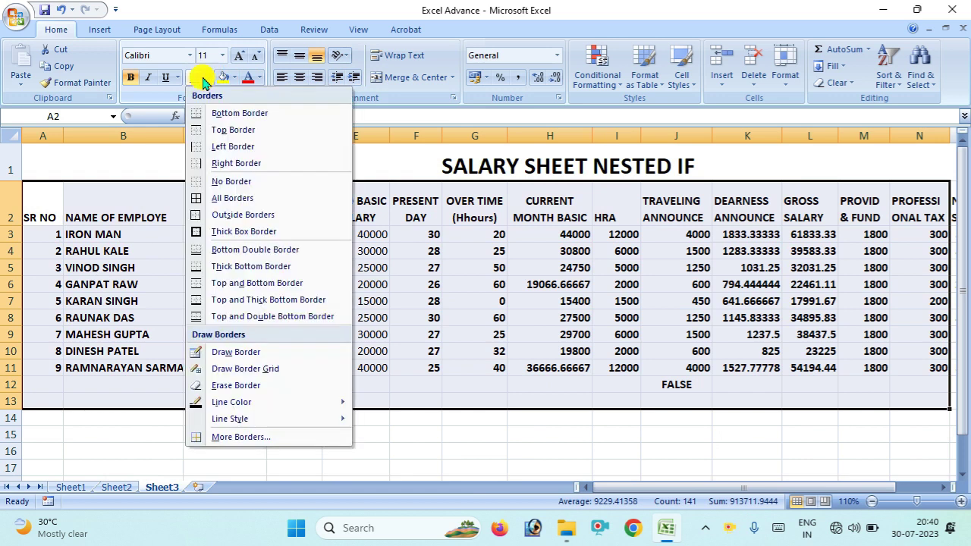
left_click(228, 198)
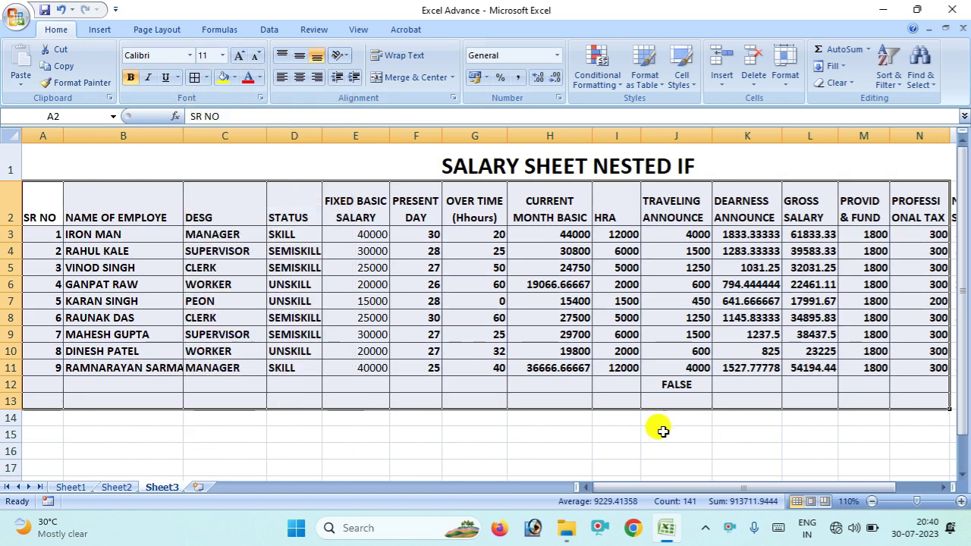
left_click(646, 431)
scroll(170, 305, "down", 2)
scroll(198, 334, "up", 2)
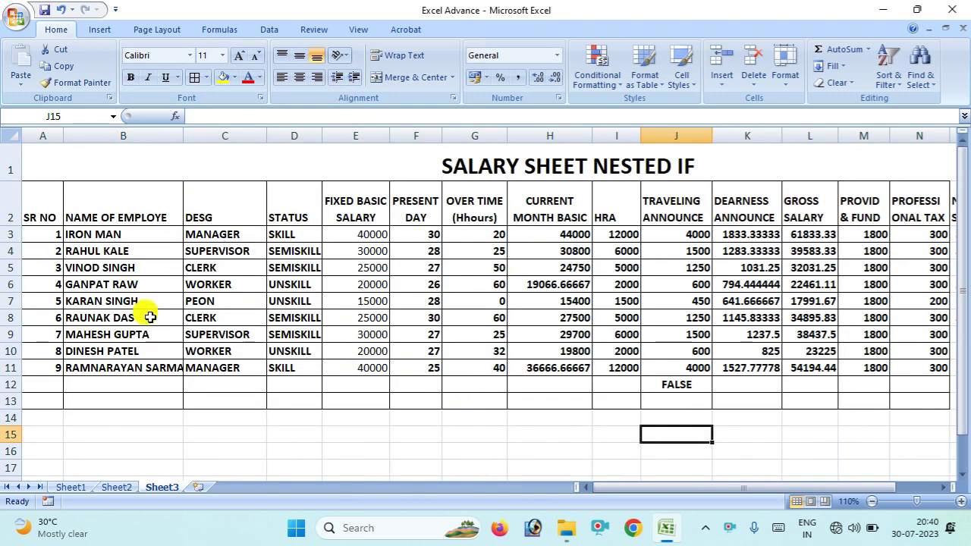